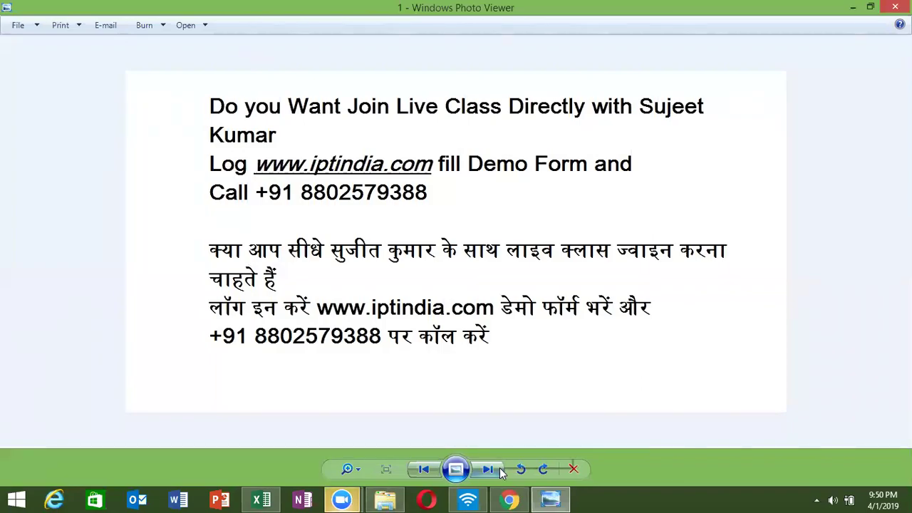
# - View the second pen drive advert, then close Photo Viewer and the Photo folder
pyautogui.click(501, 470)
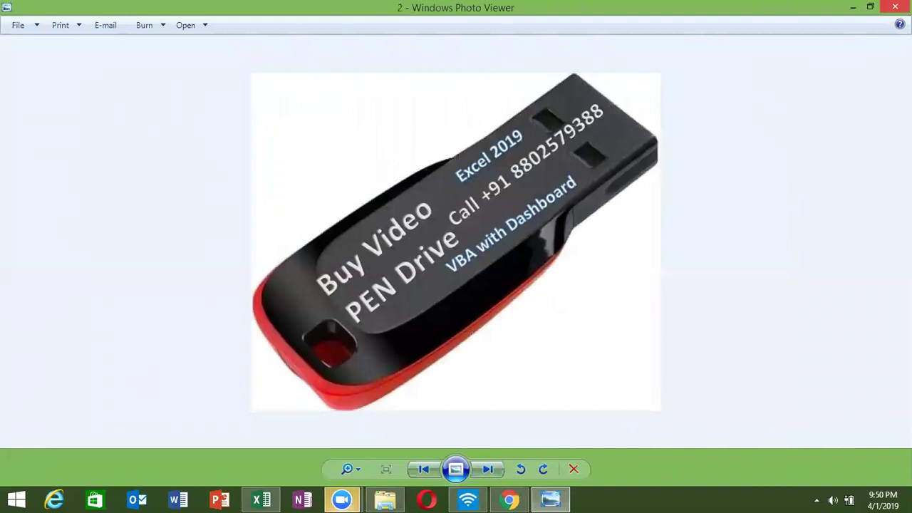
pyautogui.click(895, 7)
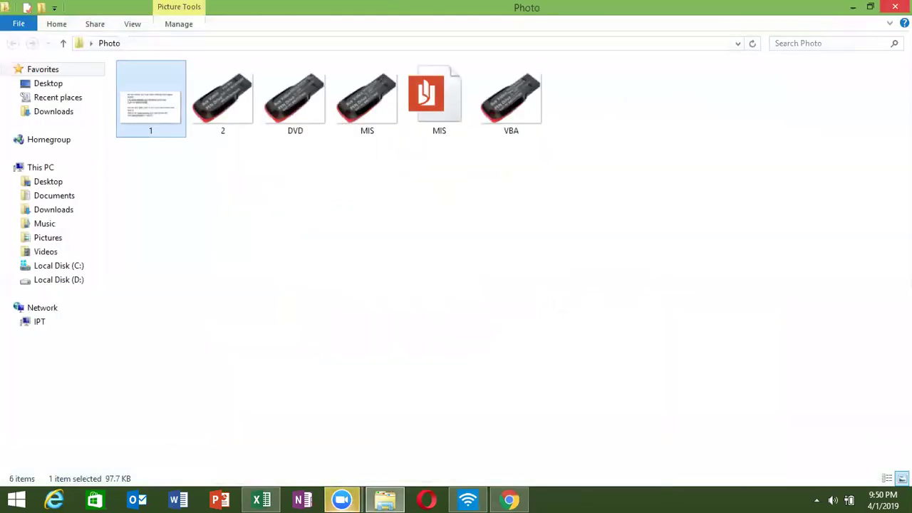
pyautogui.click(895, 7)
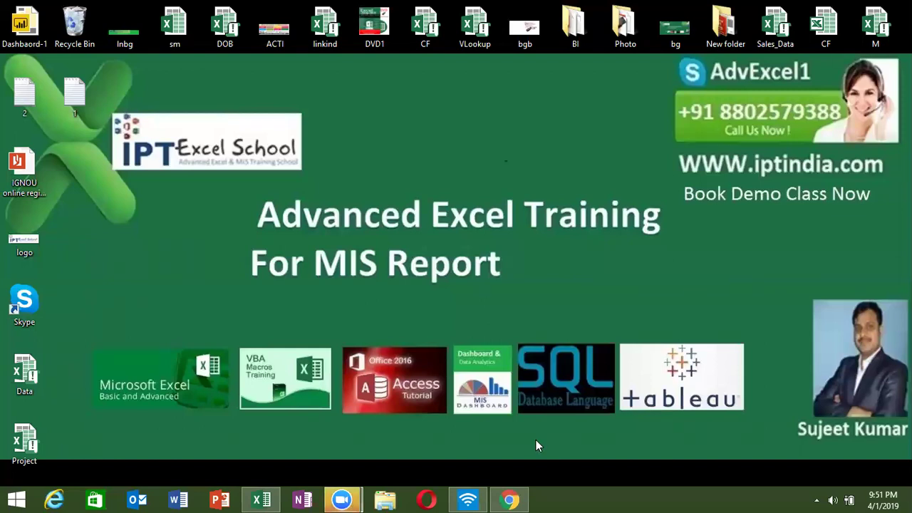
# - Refresh the desktop, close Book1 with Don't Save, and relaunch Excel from the taskbar
pyautogui.rightClick(462, 149)
pyautogui.click(507, 188)
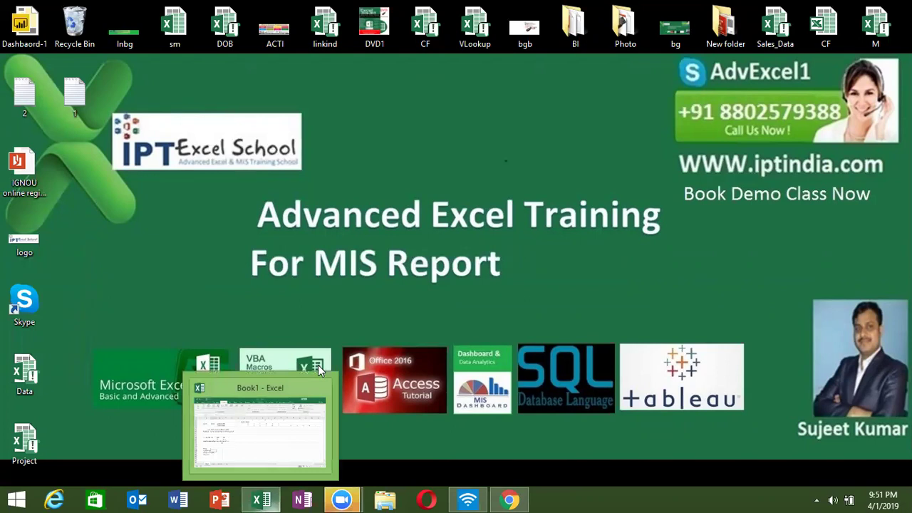
pyautogui.moveTo(261, 499)
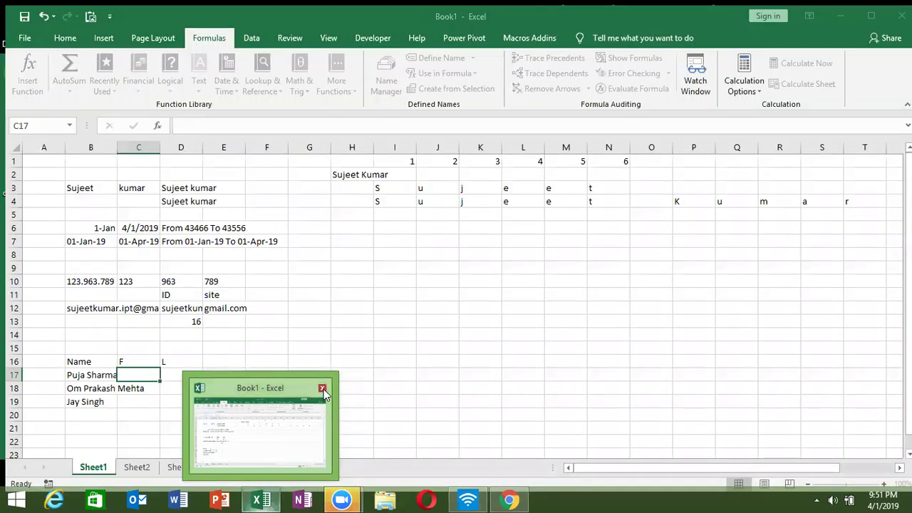
pyautogui.click(323, 389)
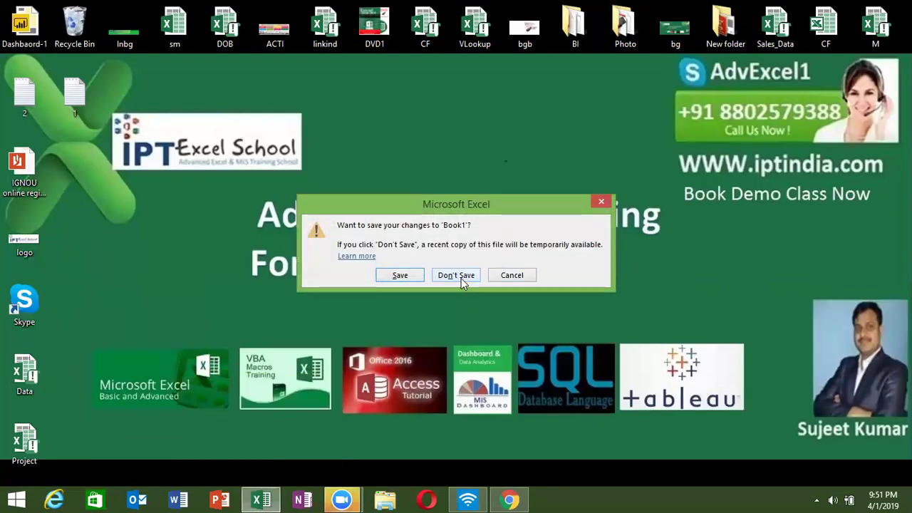
pyautogui.click(461, 278)
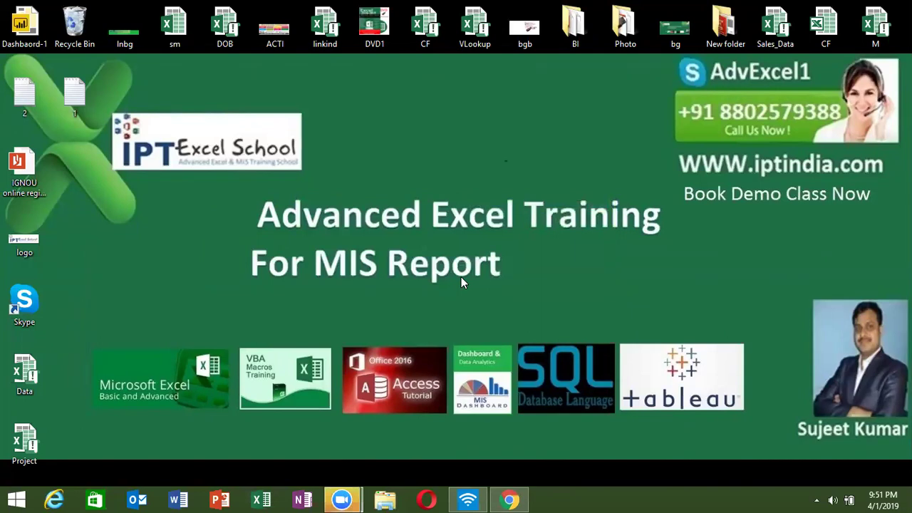
pyautogui.click(267, 497)
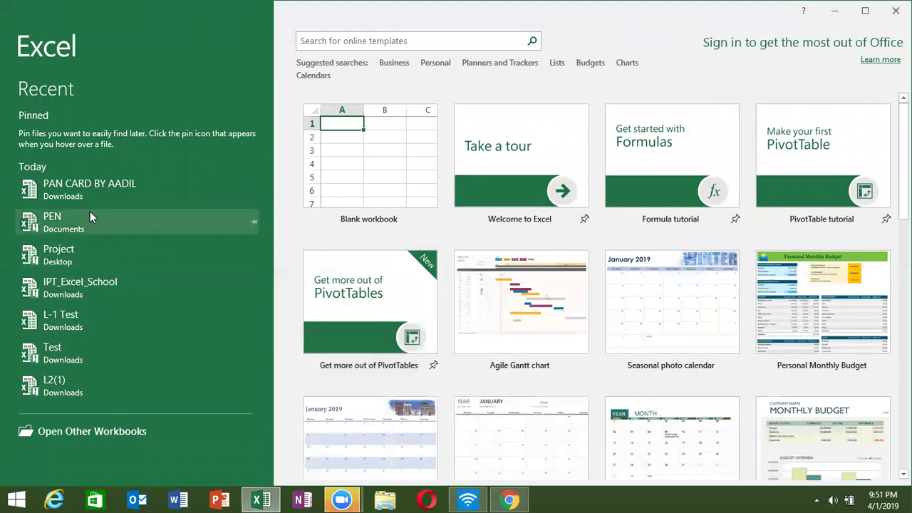
# - Open the CF workbook from the recent list and maximize its window
pyautogui.click(360, 174)
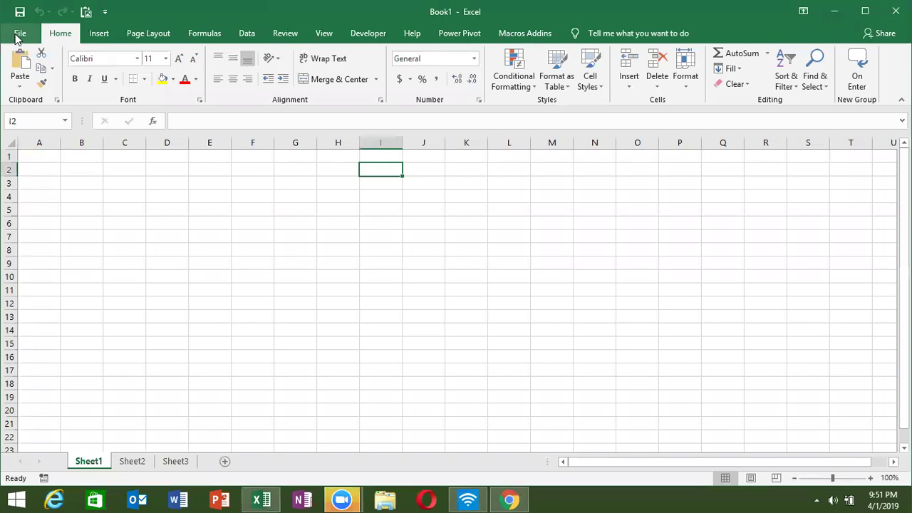
pyautogui.click(19, 34)
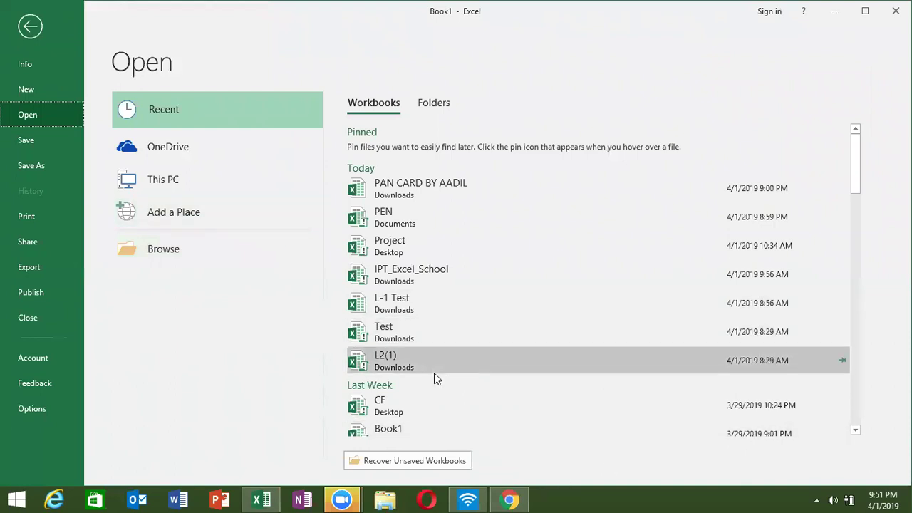
pyautogui.click(419, 409)
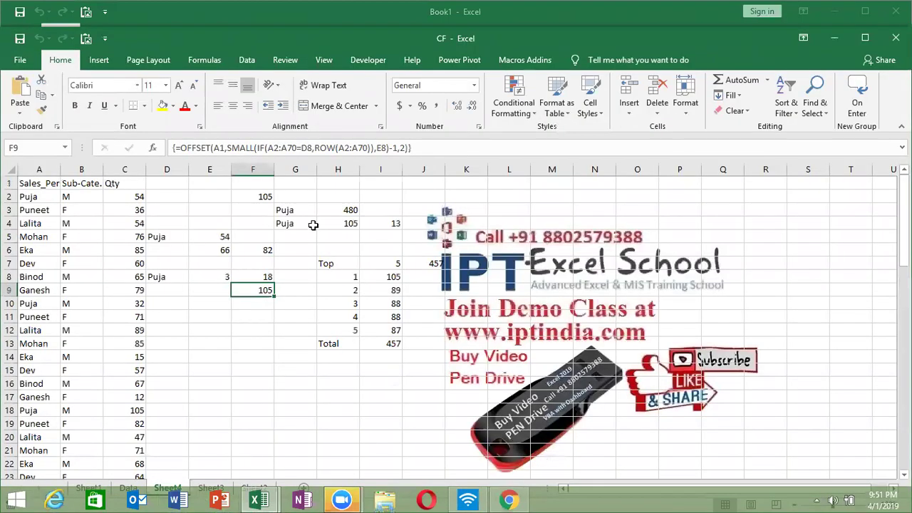
pyautogui.doubleClick(321, 38)
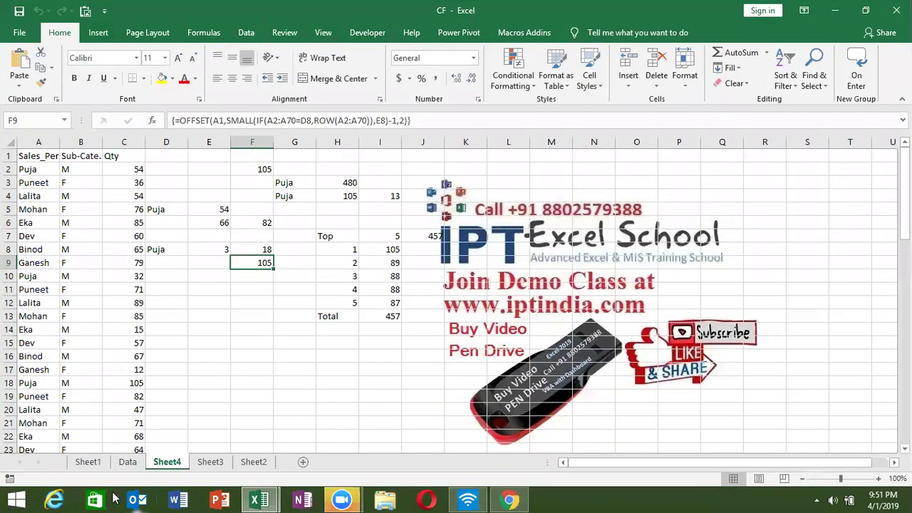
# - Delete the grouped Sheet4, Sheet3 and Sheet2 permanently
pyautogui.keyDown('shift'); pyautogui.click(263, 467); pyautogui.keyUp('shift')
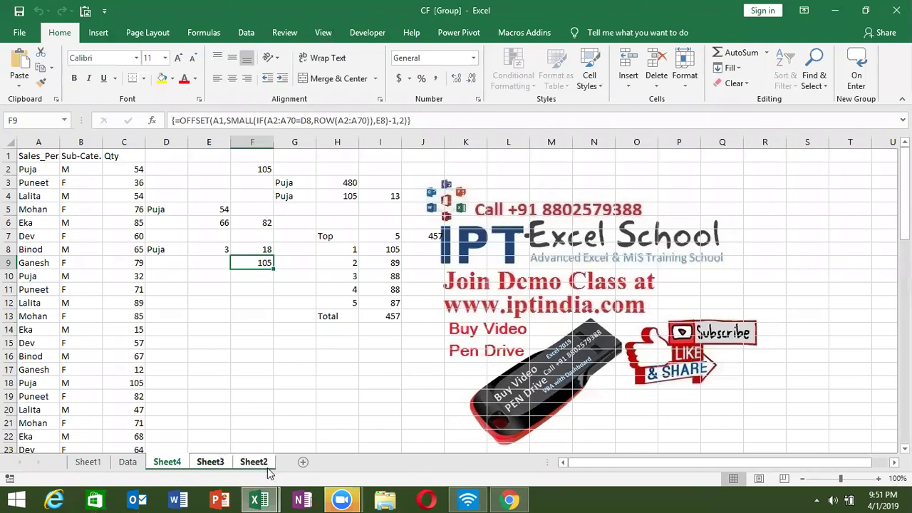
pyautogui.rightClick(267, 468)
pyautogui.click(301, 311)
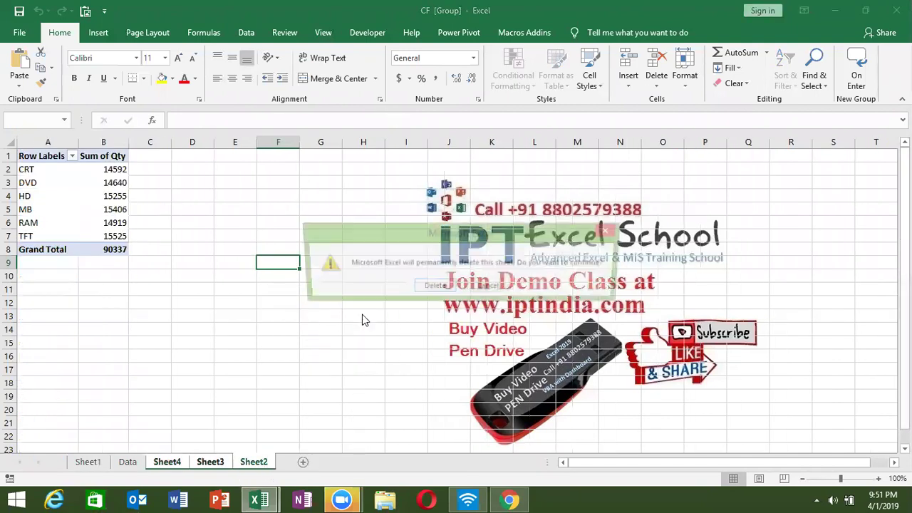
pyautogui.click(431, 288)
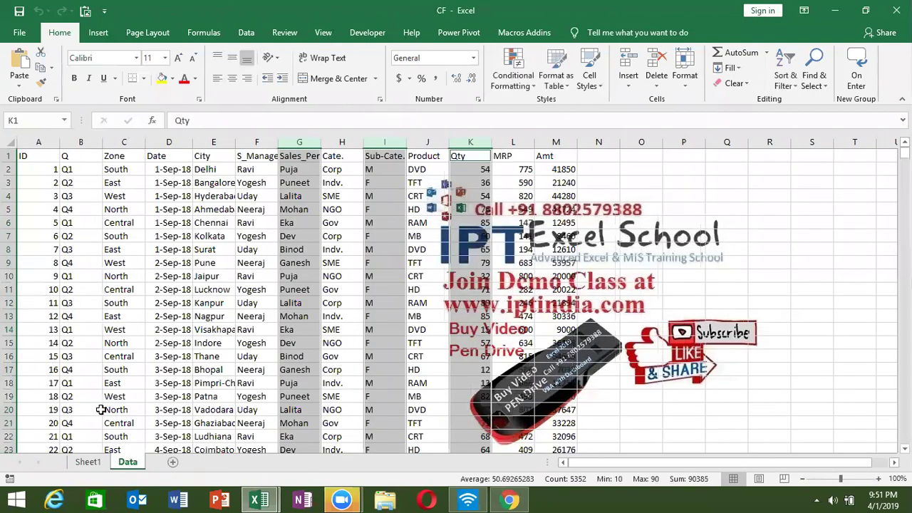
# - Delete the pivot table Sheet1 and add a new blank worksheet
pyautogui.click(95, 468)
pyautogui.rightClick(95, 466)
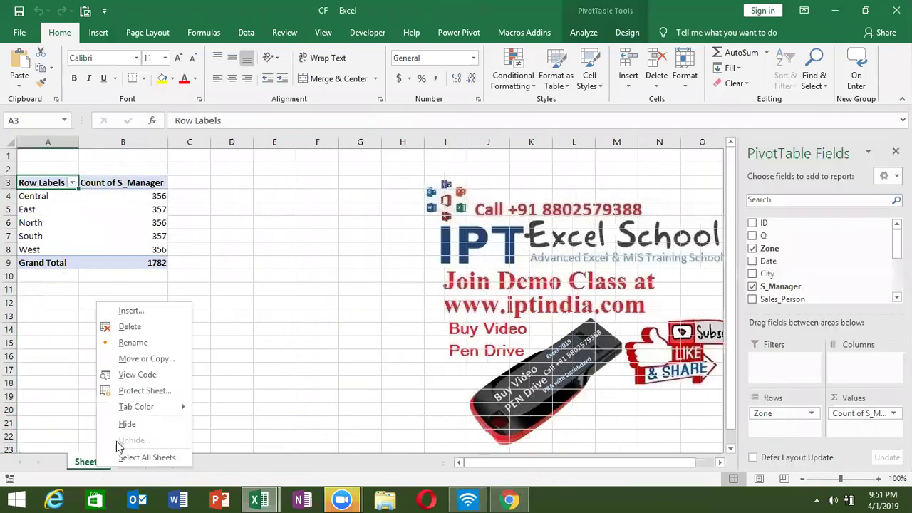
pyautogui.click(145, 329)
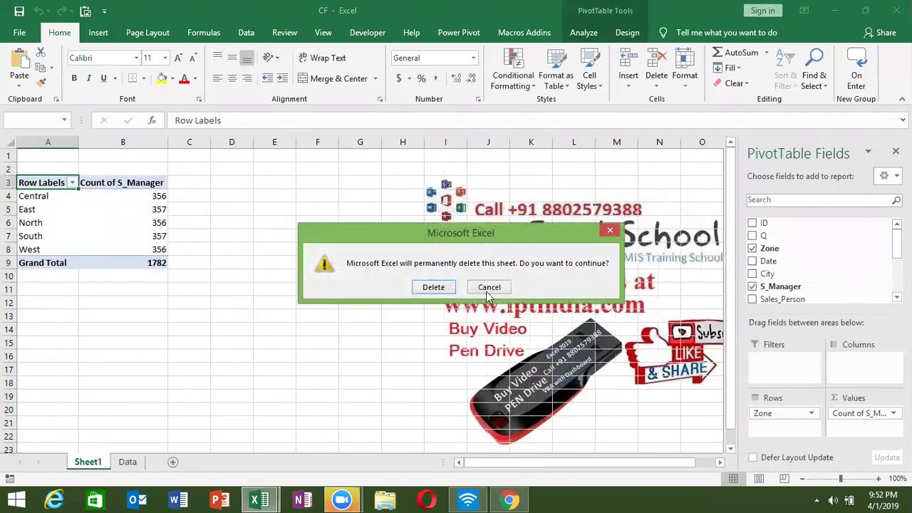
pyautogui.click(433, 287)
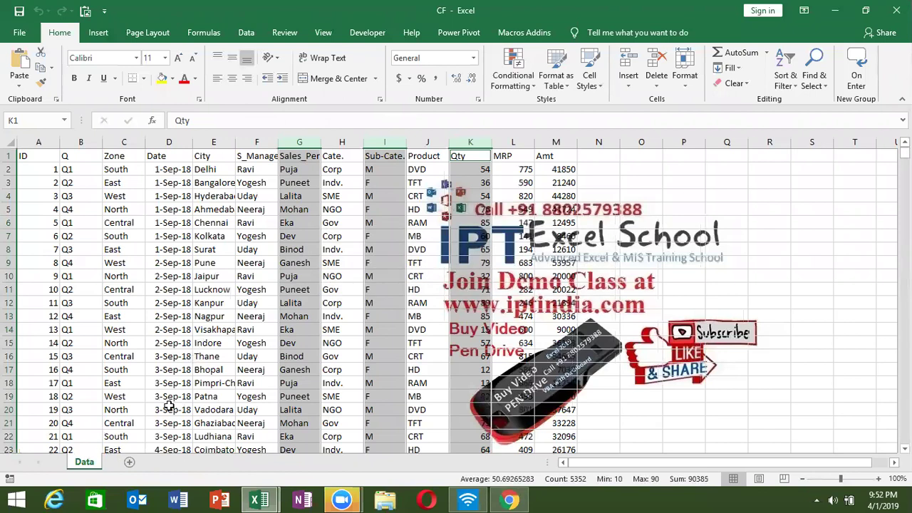
pyautogui.click(128, 462)
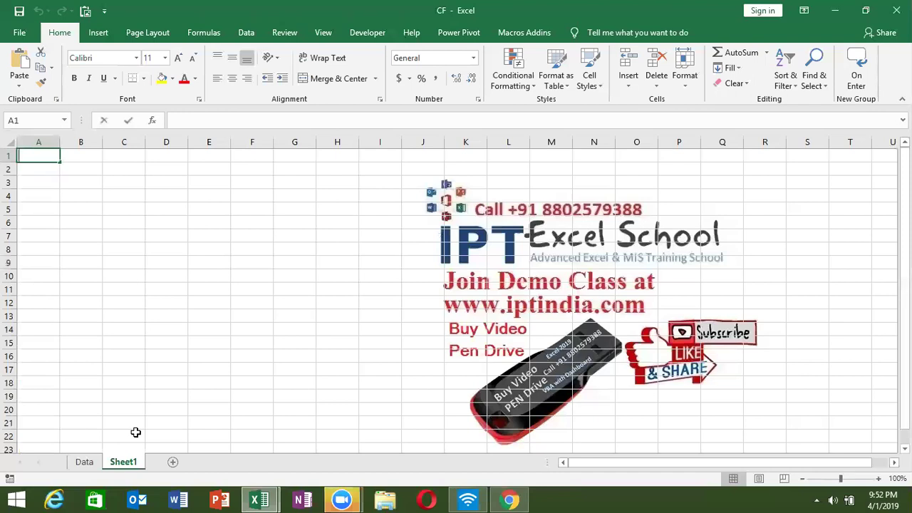
# - Label A1 Month and A2 Sales, and fill Jan through Jul across B1:H1
pyautogui.write('Name')
pyautogui.press('Return')
pyautogui.press('Up')
pyautogui.press('Down')
pyautogui.press('Up')
pyautogui.press('Right')
pyautogui.press('Left')
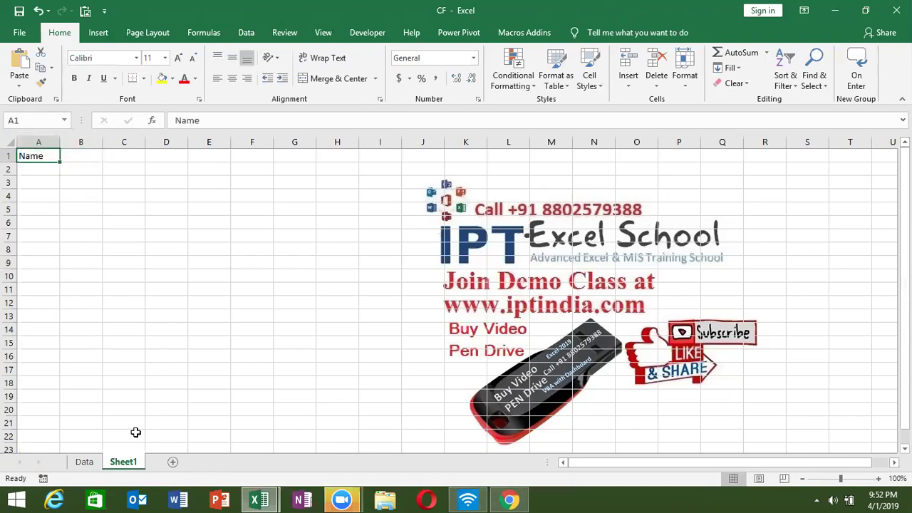
pyautogui.write('Mon')
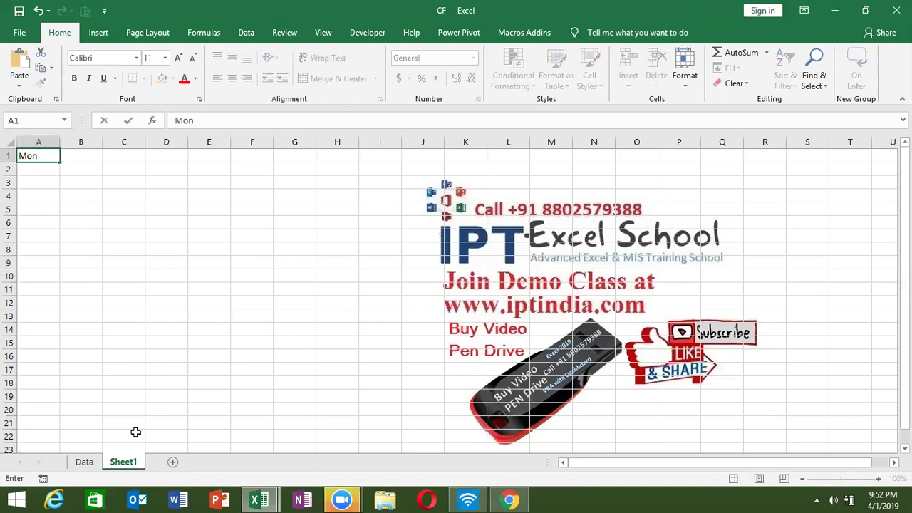
pyautogui.write('th')
pyautogui.press('Return')
pyautogui.write('Sales')
pyautogui.press('Return')
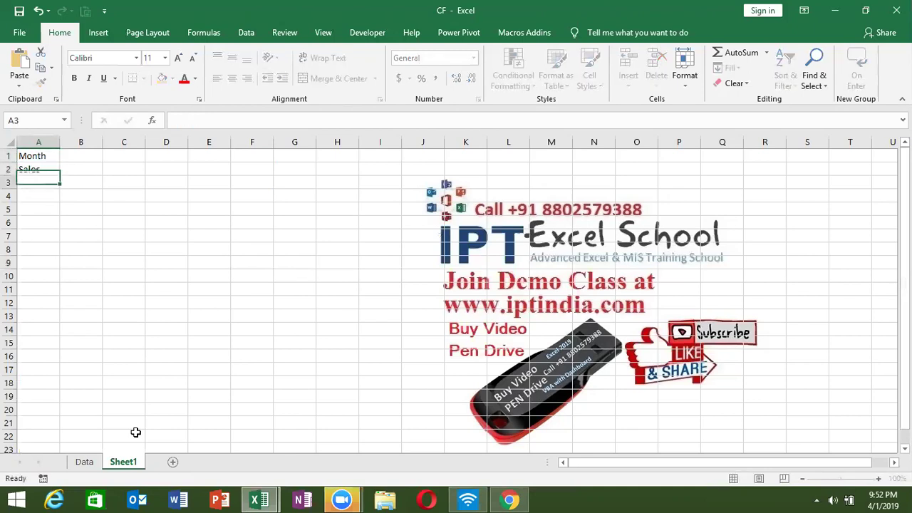
pyautogui.press('Up')
pyautogui.press('Up')
pyautogui.press('Right')
pyautogui.write('Jan')
pyautogui.press('Return')
pyautogui.press('Up')
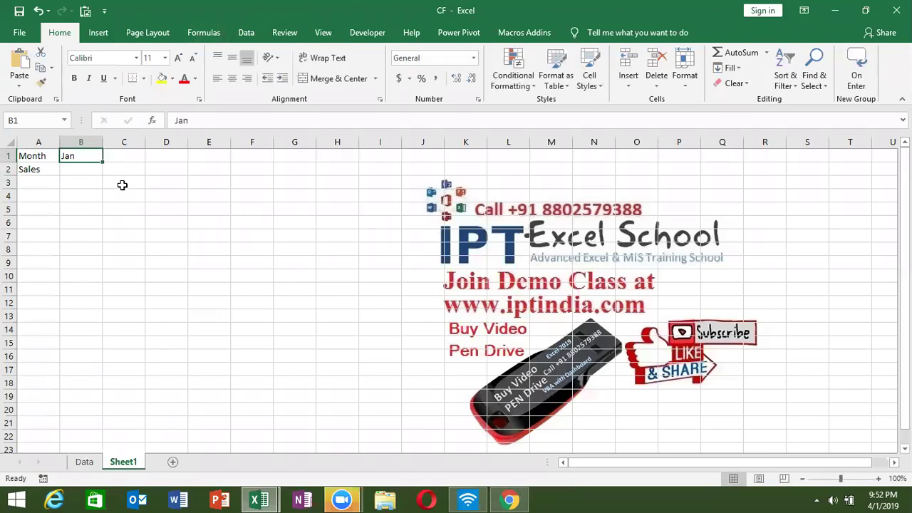
pyautogui.moveTo(103, 160); pyautogui.dragTo(336, 162)
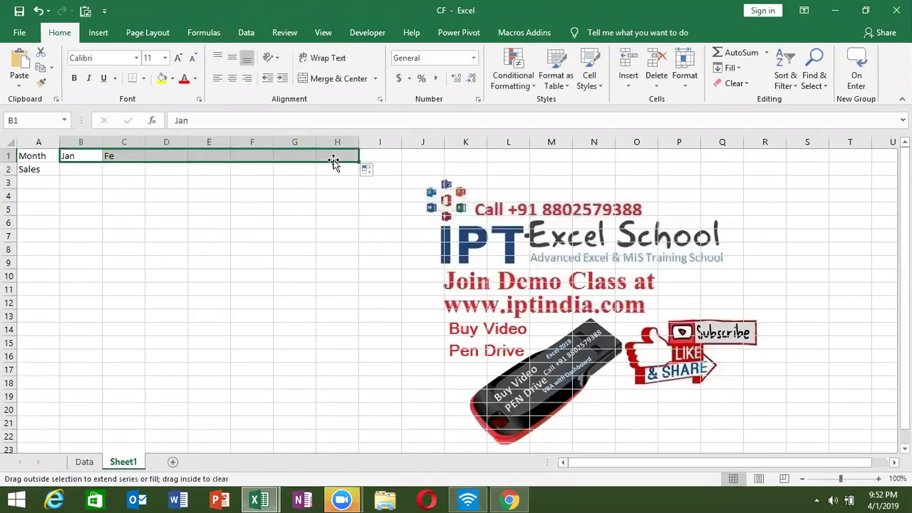
# - Enter sales values 85, 98, 58, 45, 65, 85, 25 across B2:H2
pyautogui.click(70, 166)
pyautogui.write('85')
pyautogui.press('Tab')
pyautogui.write('98')
pyautogui.press('Tab')
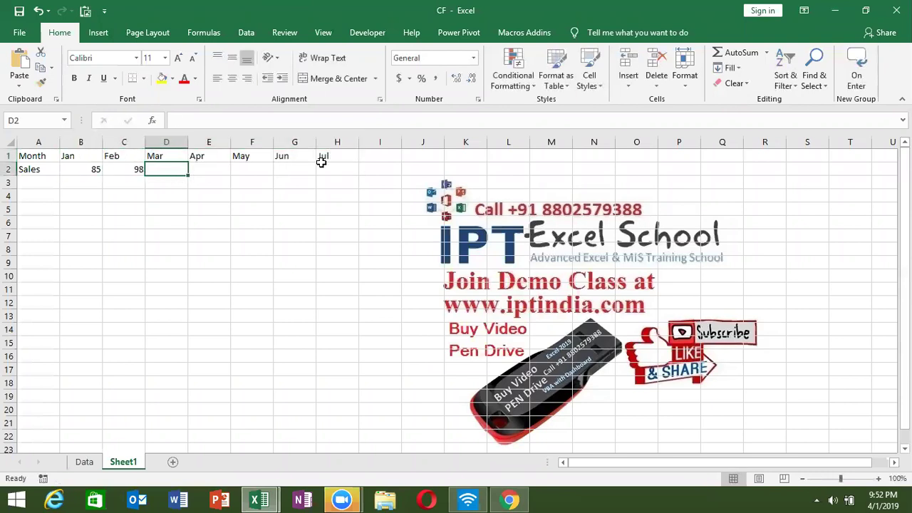
pyautogui.write('58')
pyautogui.press('Tab')
pyautogui.write('45')
pyautogui.press('Tab')
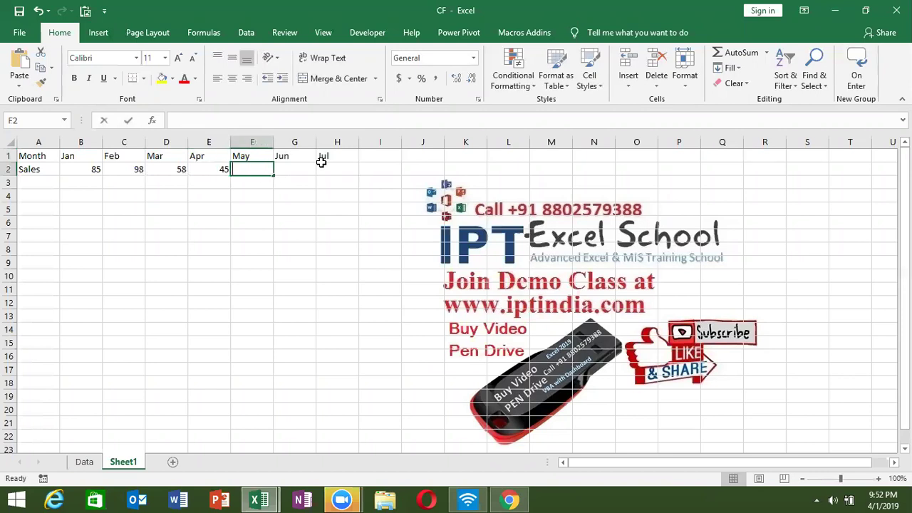
pyautogui.write('65')
pyautogui.press('Tab')
pyautogui.write('85')
pyautogui.press('Tab')
pyautogui.write('25')
pyautogui.press('Return')
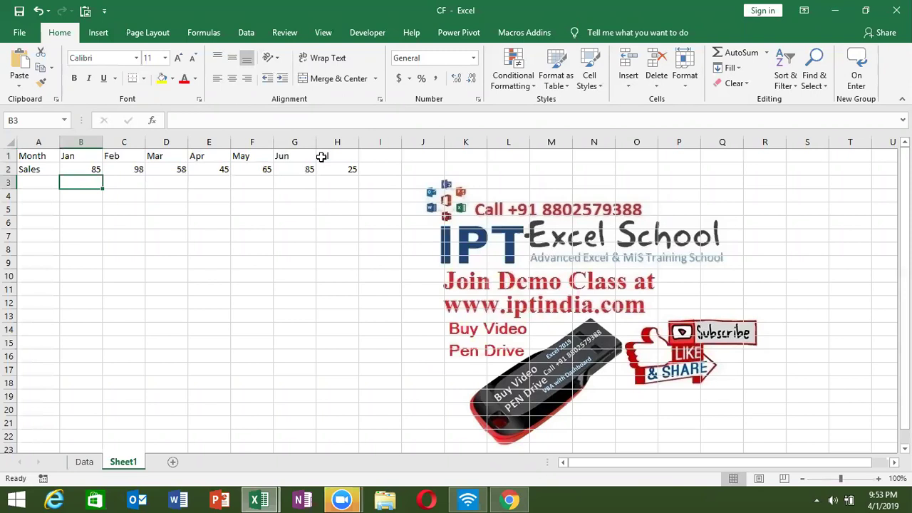
# - Enter =RANDBETWEEN(1000000,9999999) in B2 and copy it across to H2
pyautogui.press('Up')
pyautogui.write('=ra')
pyautogui.press('Down')
pyautogui.press('Down')
pyautogui.press('Tab')
pyautogui.write('10')
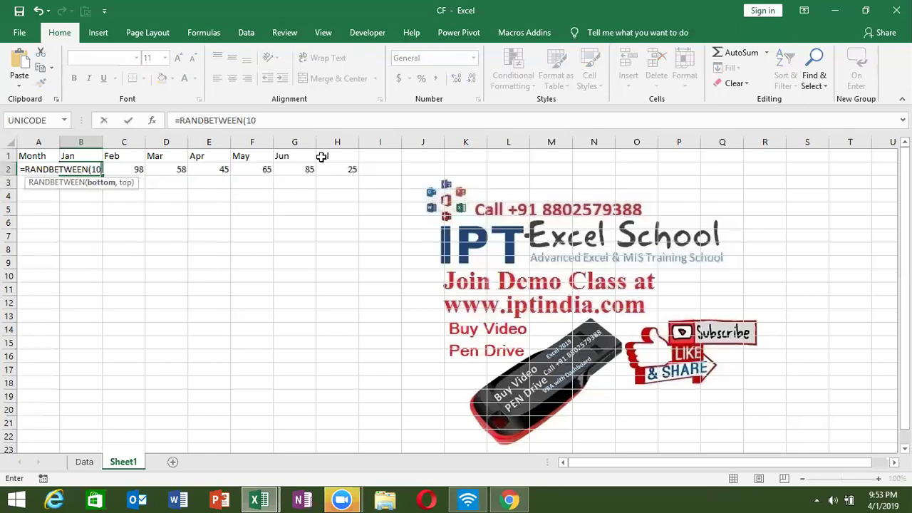
pyautogui.write('00000,9999999')
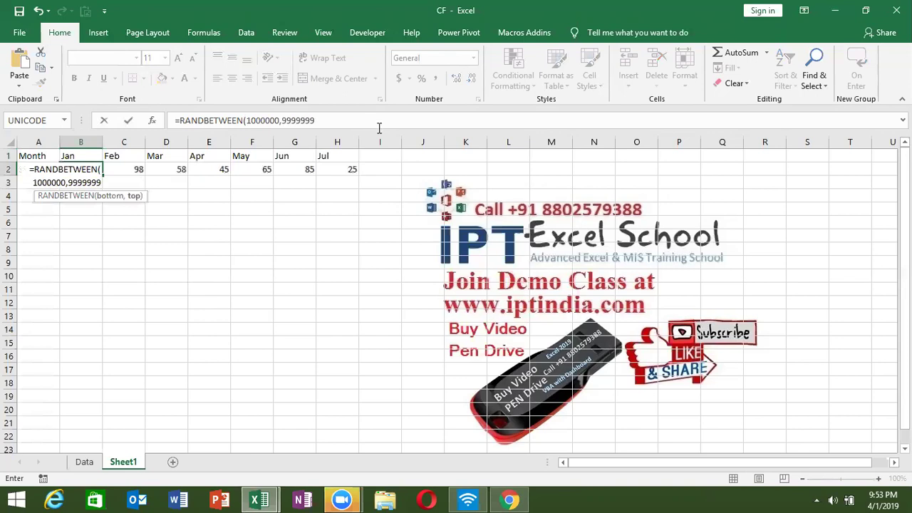
pyautogui.press('Return')
pyautogui.press('Up')
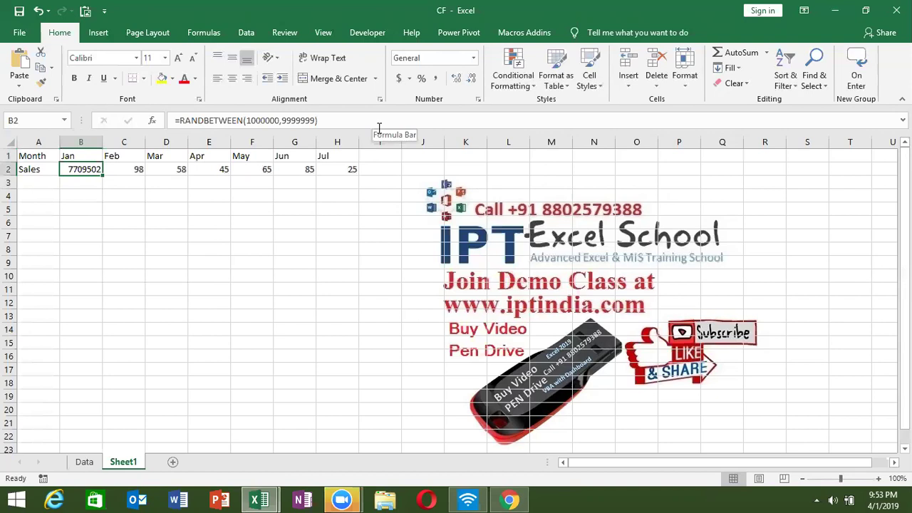
pyautogui.hotkey('ctrl', 'shift', 'Right')
pyautogui.hotkey('ctrl', 'r')
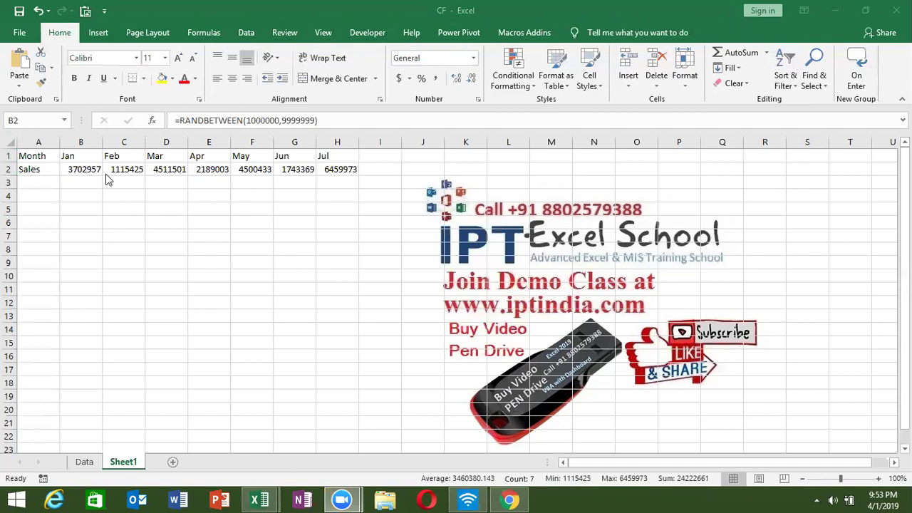
pyautogui.press('Up')
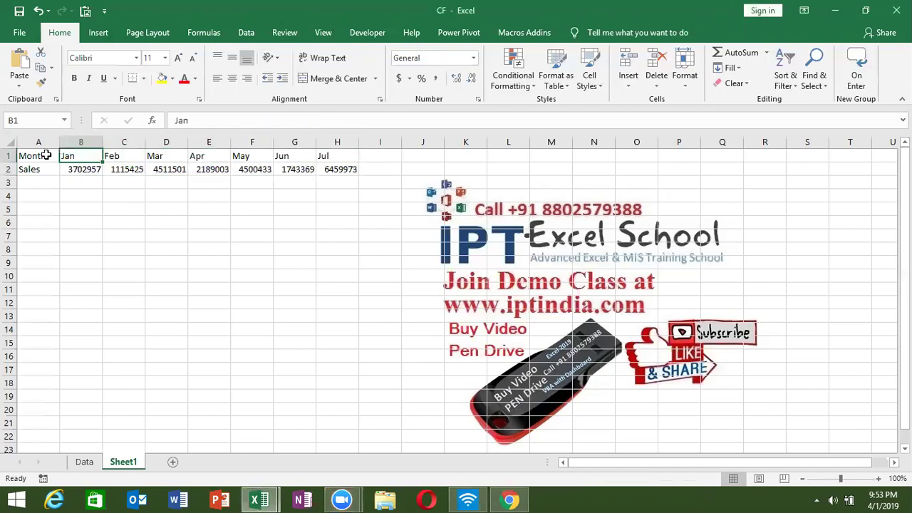
# - Select the A1:H2 table and insert a clustered column chart
pyautogui.click(46, 155)
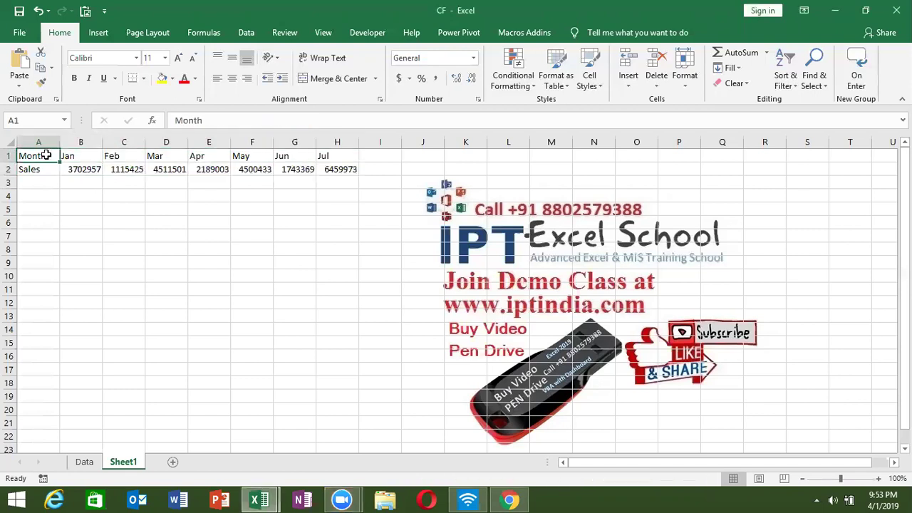
pyautogui.hotkey('ctrl', 'shift', 'Right')
pyautogui.hotkey('ctrl', 'shift', 'Down')
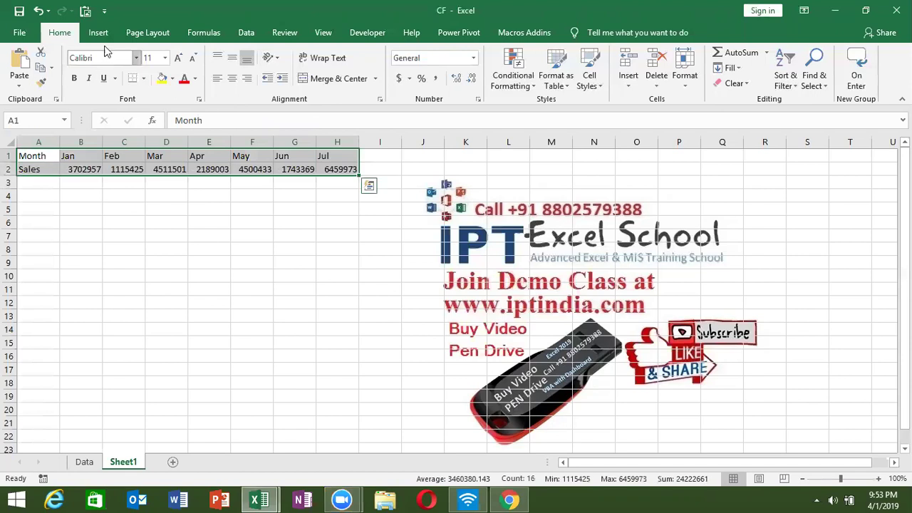
pyautogui.click(98, 32)
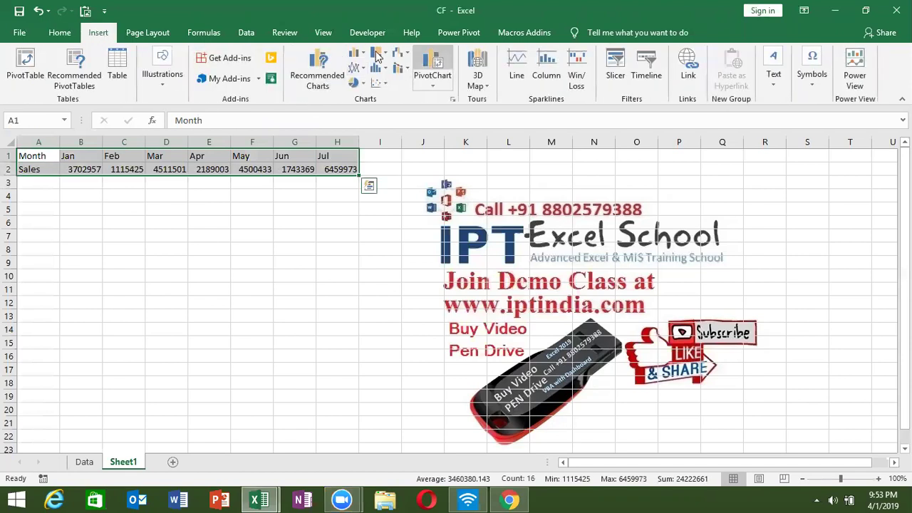
pyautogui.click(364, 55)
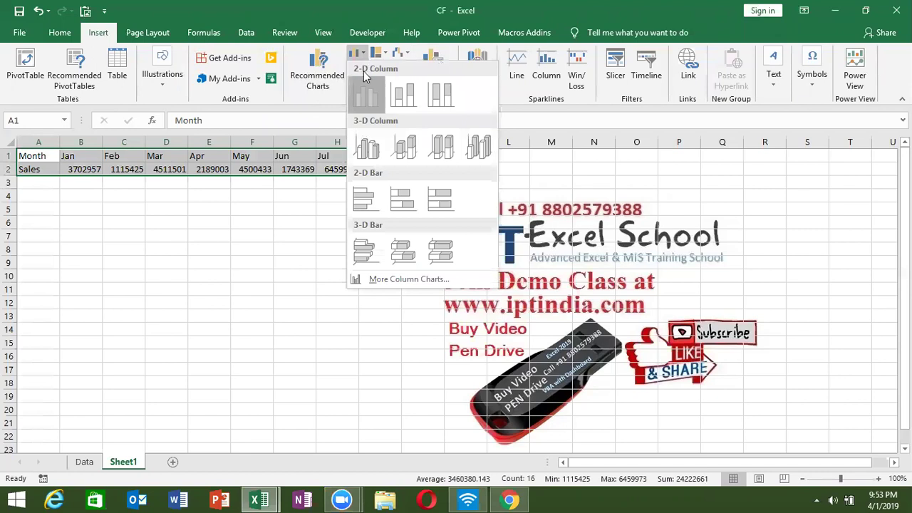
pyautogui.click(359, 93)
# - Move the Sales chart below the table and enlarge it toward the left
pyautogui.moveTo(356, 214); pyautogui.dragTo(146, 227)
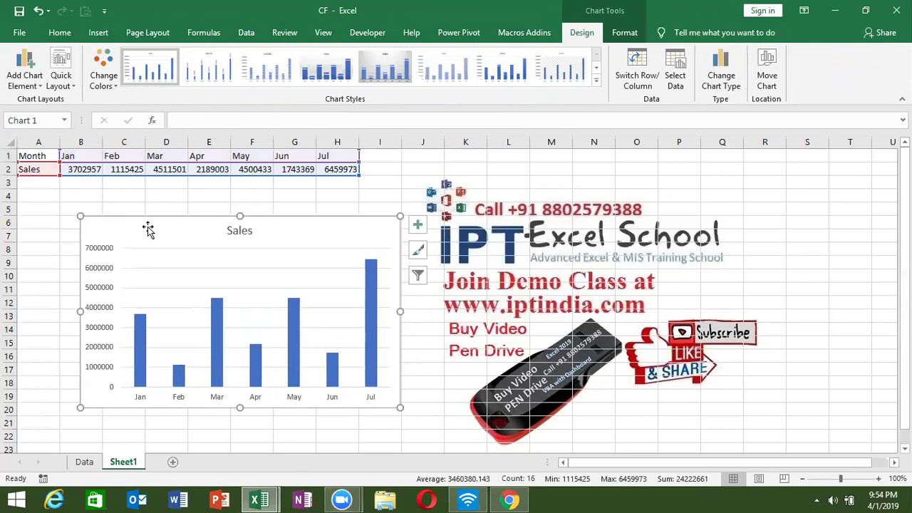
pyautogui.moveTo(81, 216); pyautogui.dragTo(45, 209)
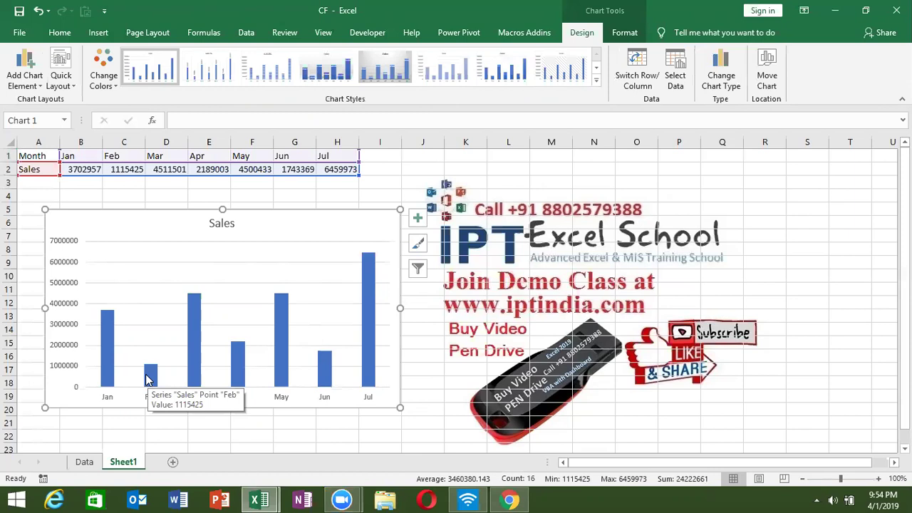
pyautogui.click(102, 40)
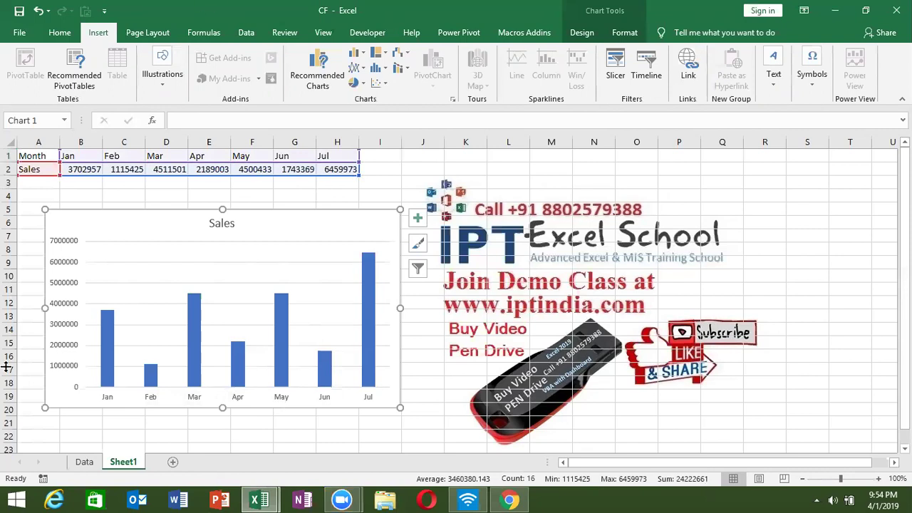
# - Add Sheet2 with Month and Sales labels and months Jan through Jul in B1:H1
pyautogui.click(171, 462)
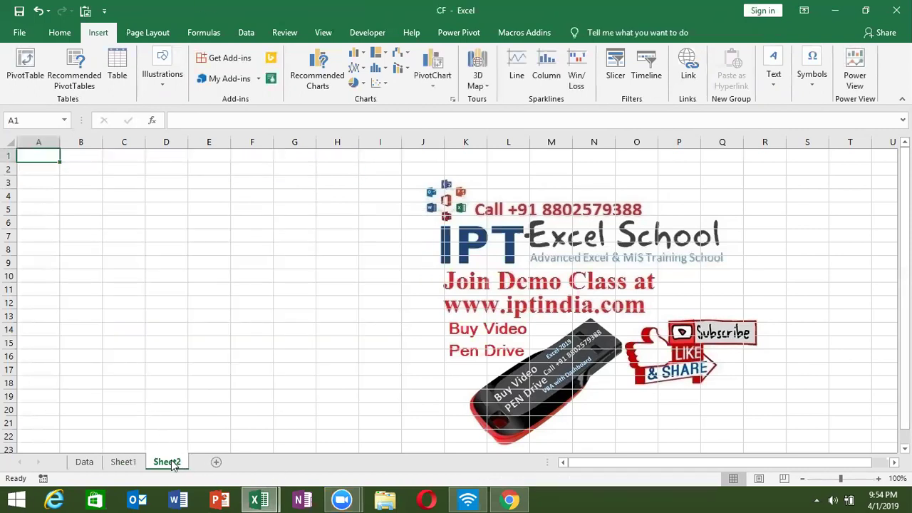
pyautogui.write('Month')
pyautogui.press('Return')
pyautogui.write('Sales')
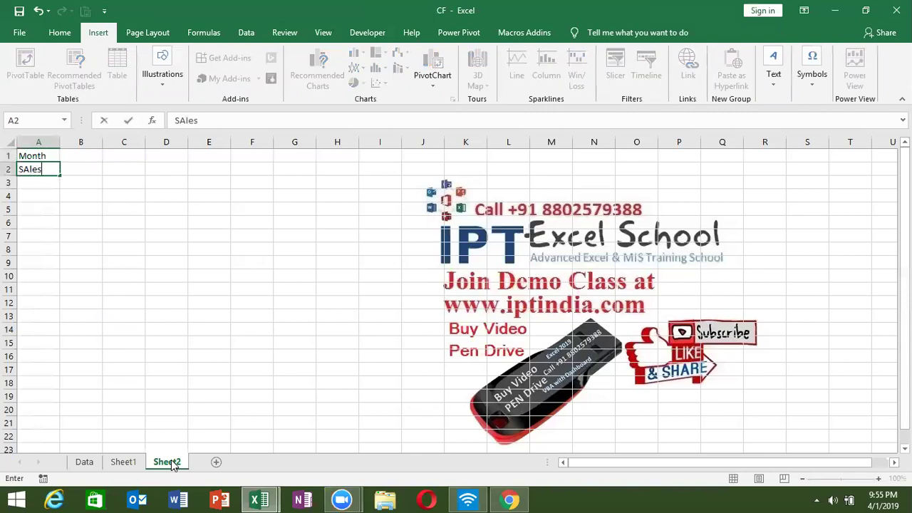
pyautogui.press('Return')
pyautogui.press('Up')
pyautogui.press('Up')
pyautogui.press('Right')
pyautogui.write('Jan')
pyautogui.press('Return')
pyautogui.press('Up')
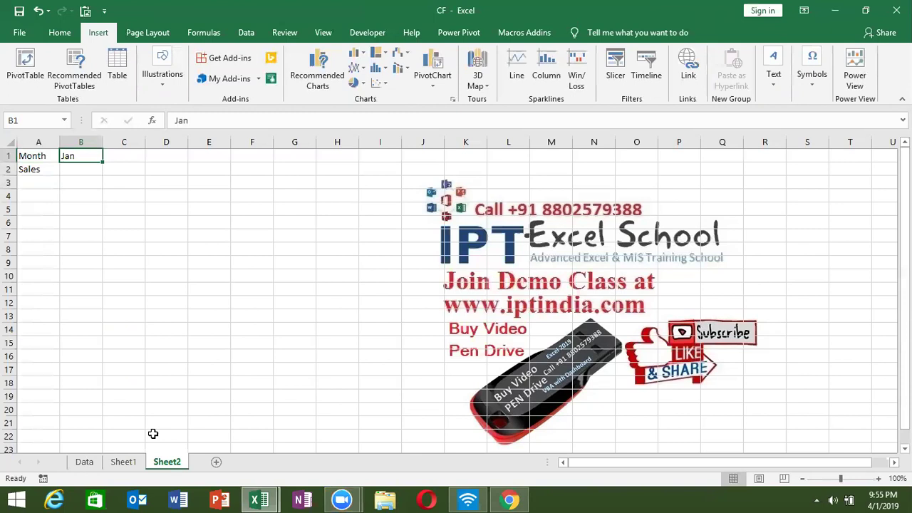
pyautogui.moveTo(106, 165); pyautogui.dragTo(362, 167)
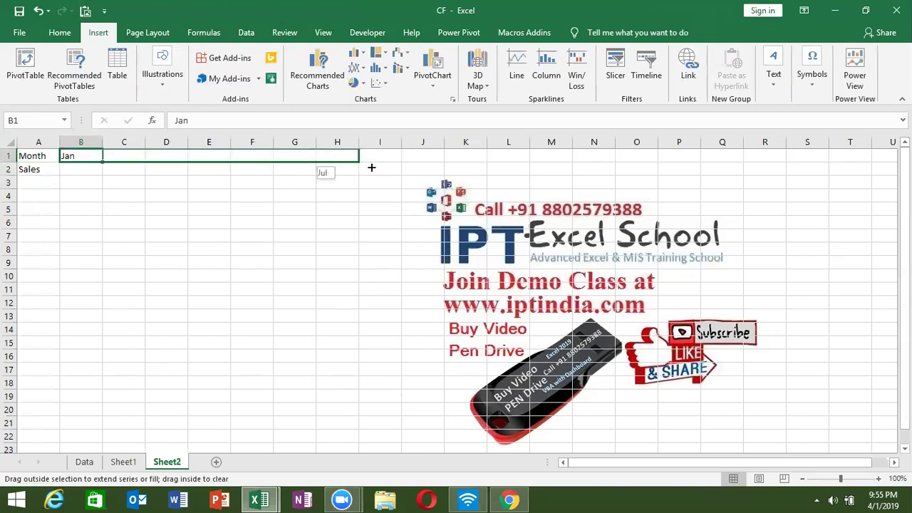
pyautogui.moveTo(371, 167); pyautogui.dragTo(367, 166)
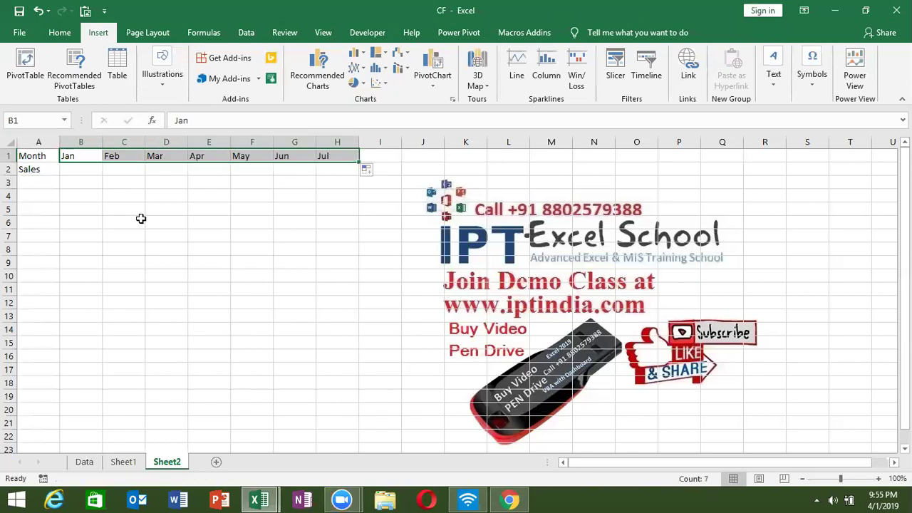
# - Enter sales values 87, 58, 65, 85, 78, 54, 69 across B2:H2
pyautogui.click(100, 171)
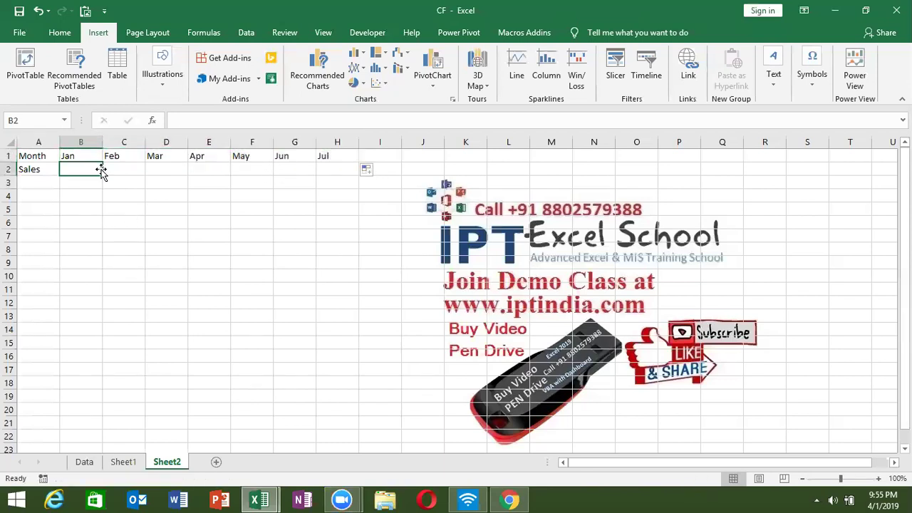
pyautogui.write('87')
pyautogui.press('Tab')
pyautogui.write('58')
pyautogui.press('Tab')
pyautogui.write('65')
pyautogui.press('Tab')
pyautogui.write('85')
pyautogui.press('Tab')
pyautogui.write('78')
pyautogui.press('Tab')
pyautogui.write('54')
pyautogui.press('Tab')
pyautogui.write('69')
pyautogui.press('Tab')
# - Select A1:H2, insert a clustered column chart, and place it just below the table
pyautogui.press('Left')
pyautogui.press('Home')
pyautogui.press('Up')
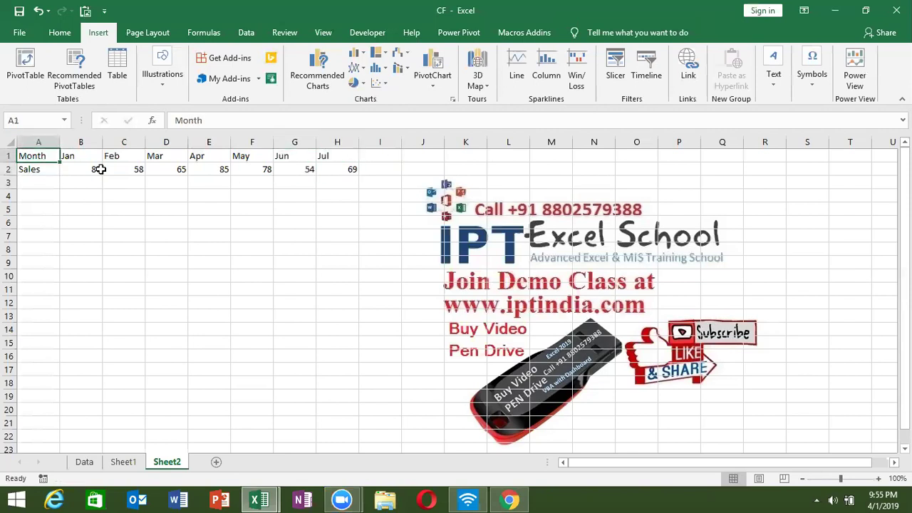
pyautogui.hotkey('ctrl', 'shift', 'Right')
pyautogui.hotkey('ctrl', 'shift', 'Down')
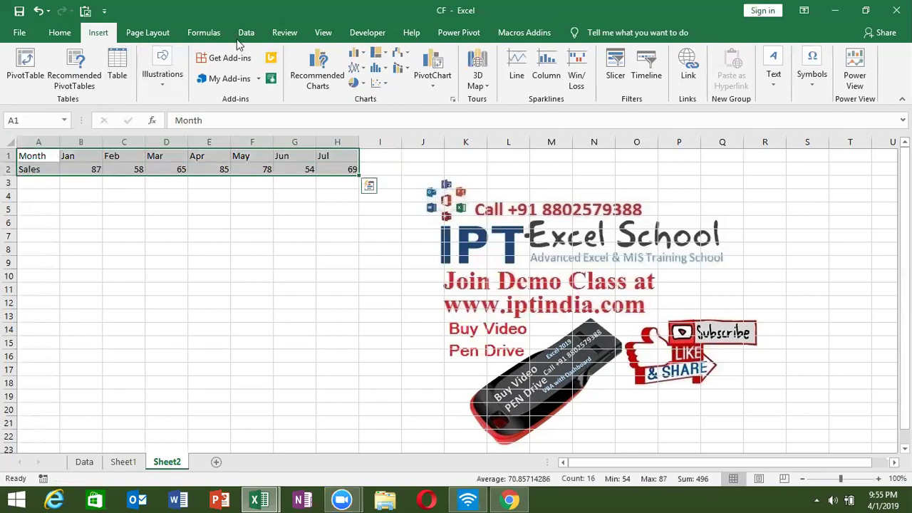
pyautogui.click(356, 54)
pyautogui.click(377, 92)
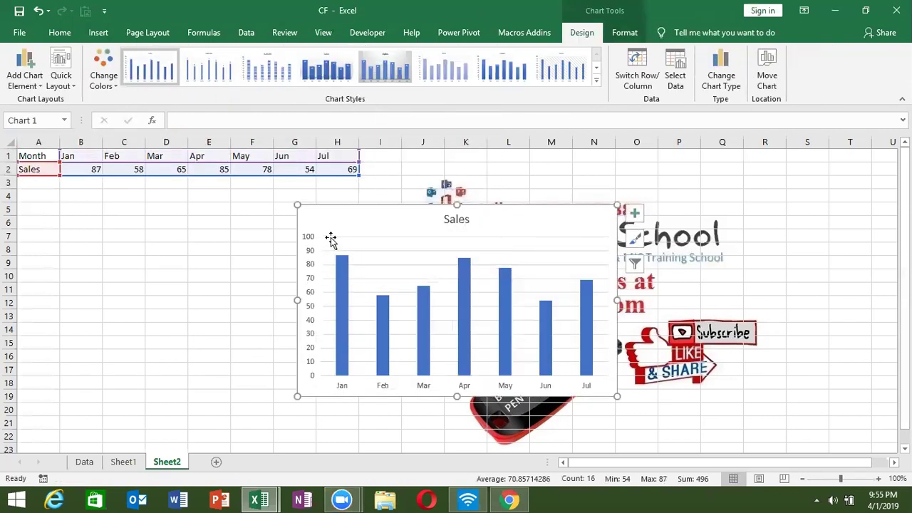
pyautogui.moveTo(331, 239); pyautogui.dragTo(92, 212)
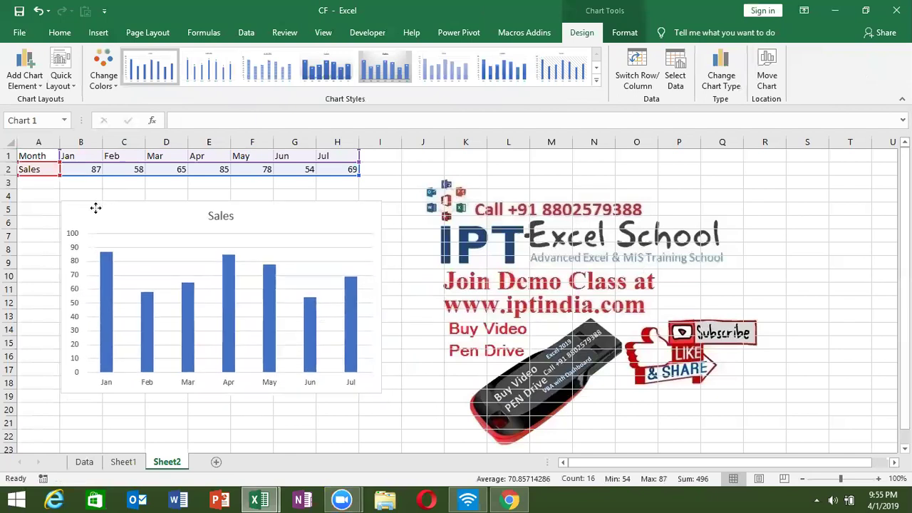
pyautogui.moveTo(93, 212); pyautogui.dragTo(104, 240)
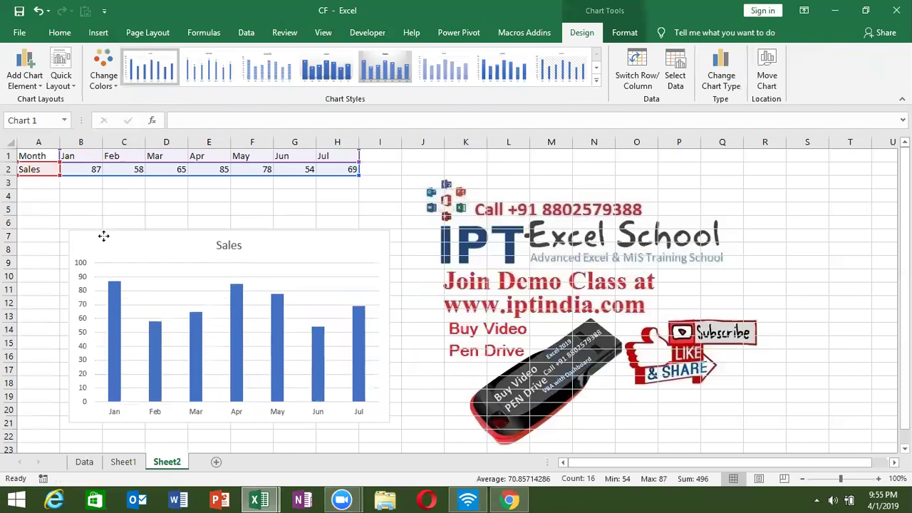
# - Add a Target row in A3 with values 42, 62, 56, 45, 65, 85, 65
pyautogui.click(40, 184)
pyautogui.write('Tar')
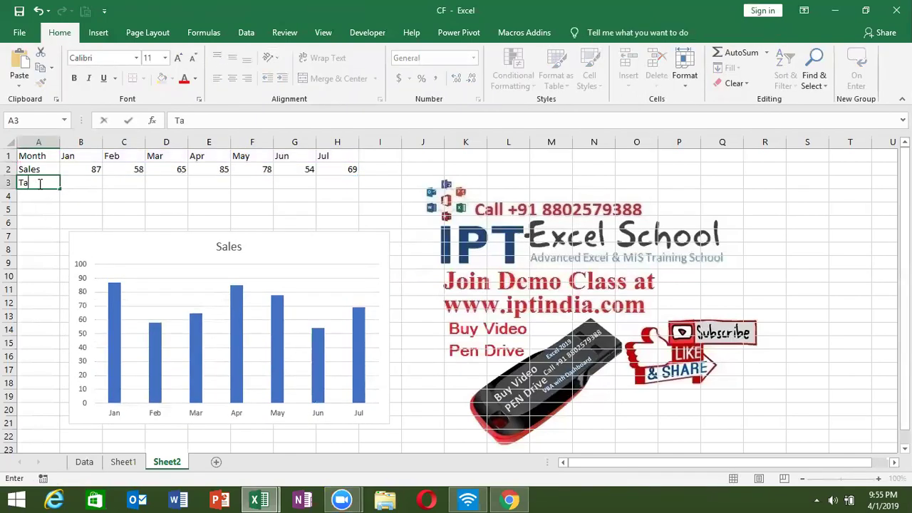
pyautogui.write('get')
pyautogui.press('Tab')
pyautogui.write('42')
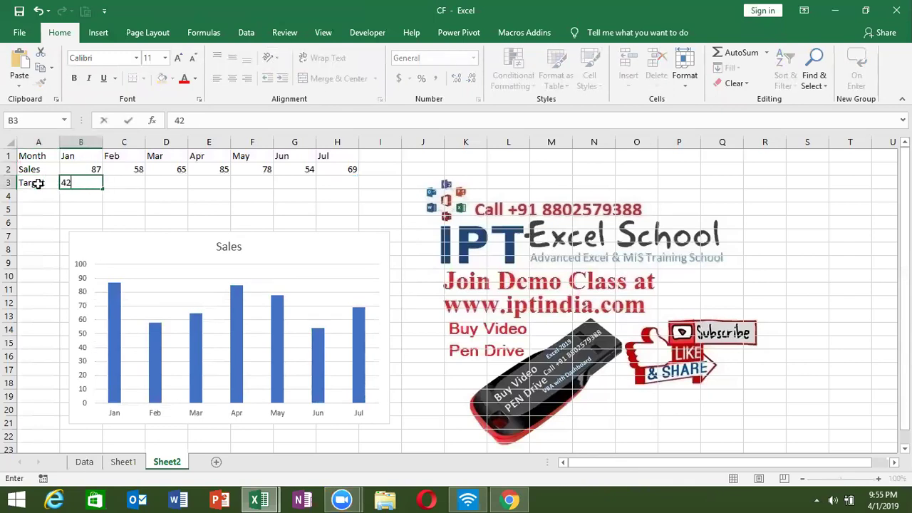
pyautogui.press('Tab')
pyautogui.write('62')
pyautogui.press('Tab')
pyautogui.write('56')
pyautogui.press('Tab')
pyautogui.write('45')
pyautogui.press('Tab')
pyautogui.write('65')
pyautogui.press('Tab')
pyautogui.write('85')
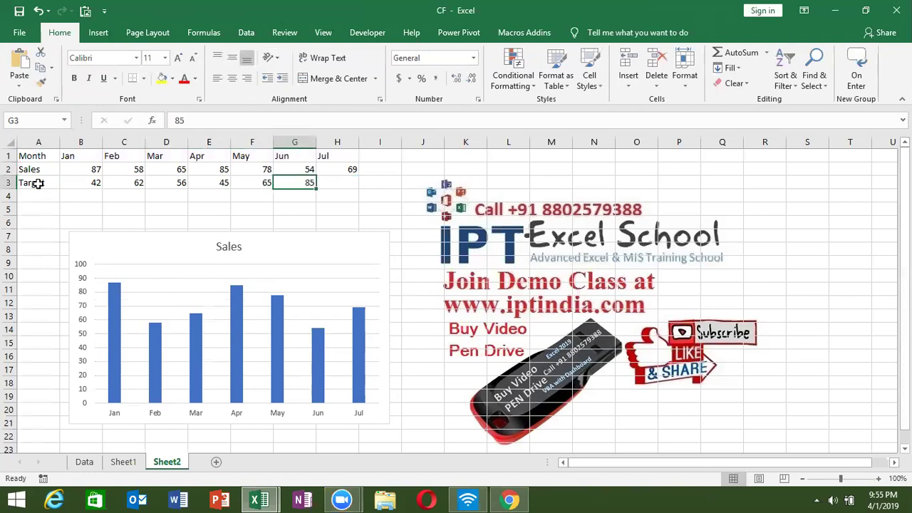
pyautogui.press('Tab')
pyautogui.write('65')
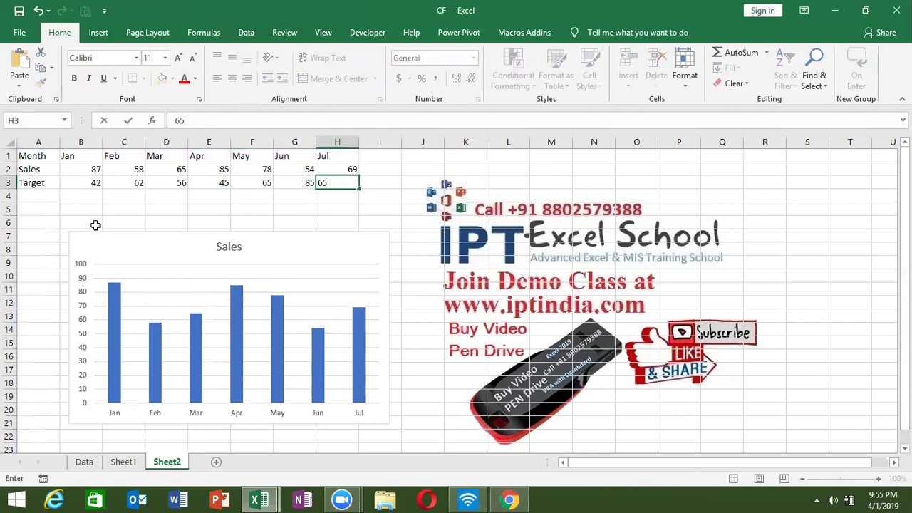
pyautogui.click(128, 211)
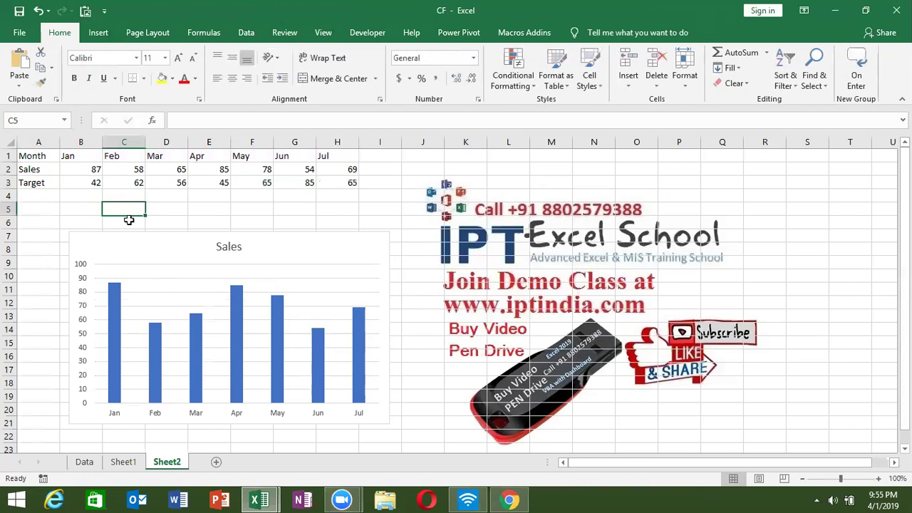
pyautogui.click(140, 242)
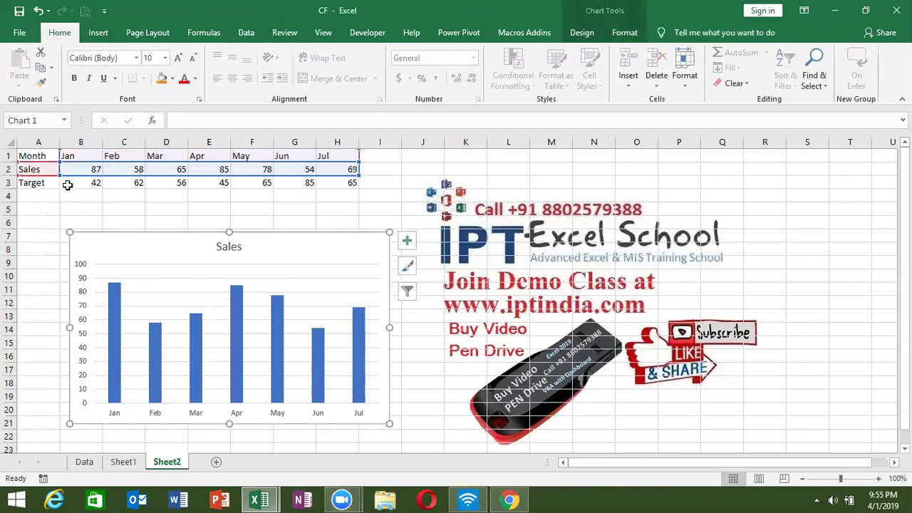
pyautogui.moveTo(61, 171); pyautogui.dragTo(57, 186)
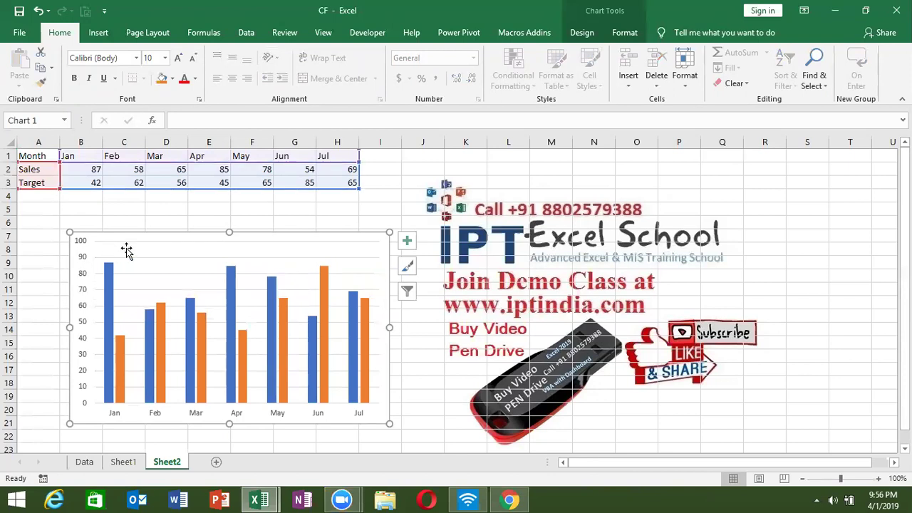
pyautogui.click(122, 208)
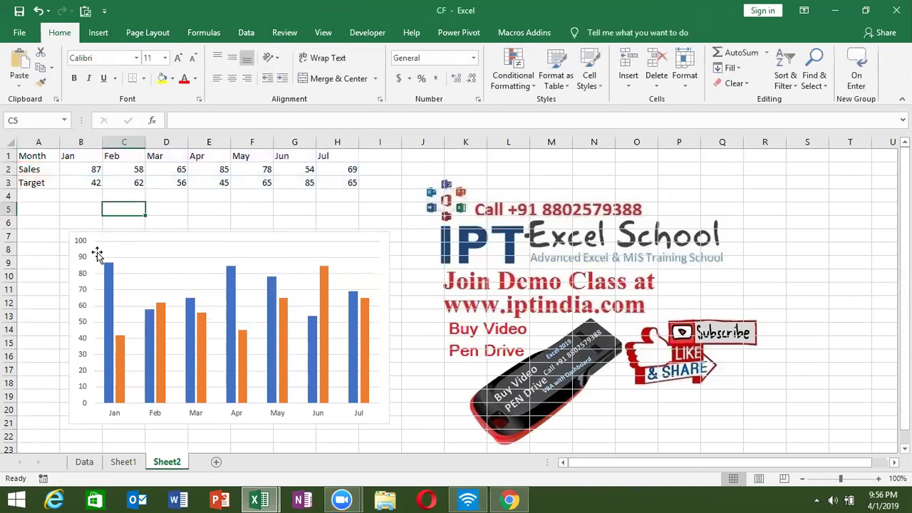
pyautogui.moveTo(91, 238); pyautogui.dragTo(54, 214)
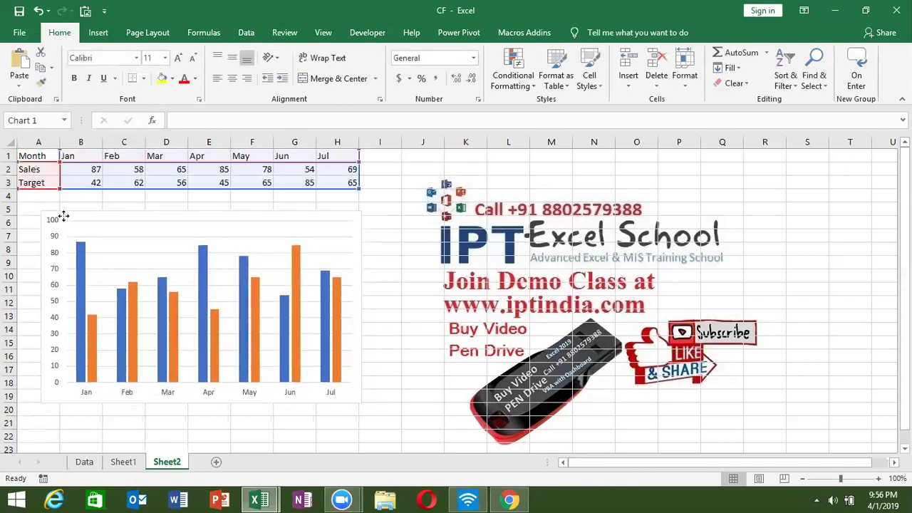
pyautogui.moveTo(351, 399); pyautogui.dragTo(427, 379)
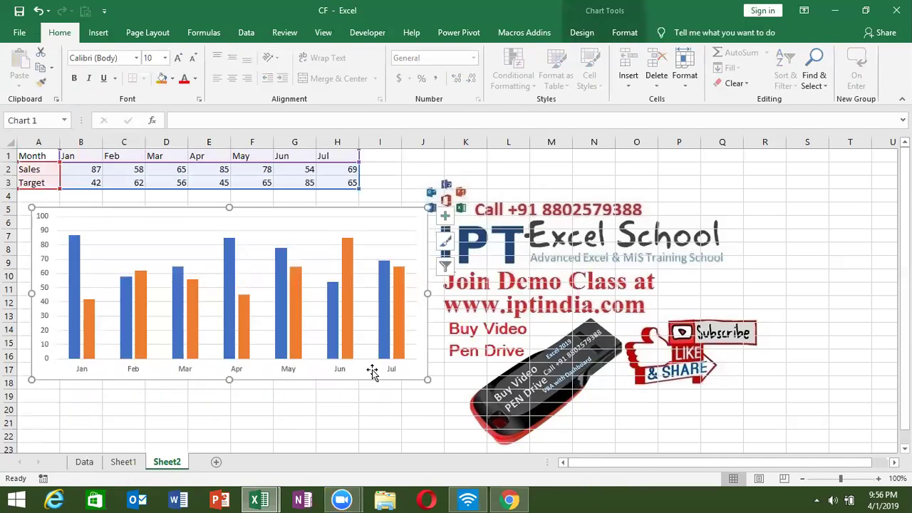
pyautogui.click(235, 278)
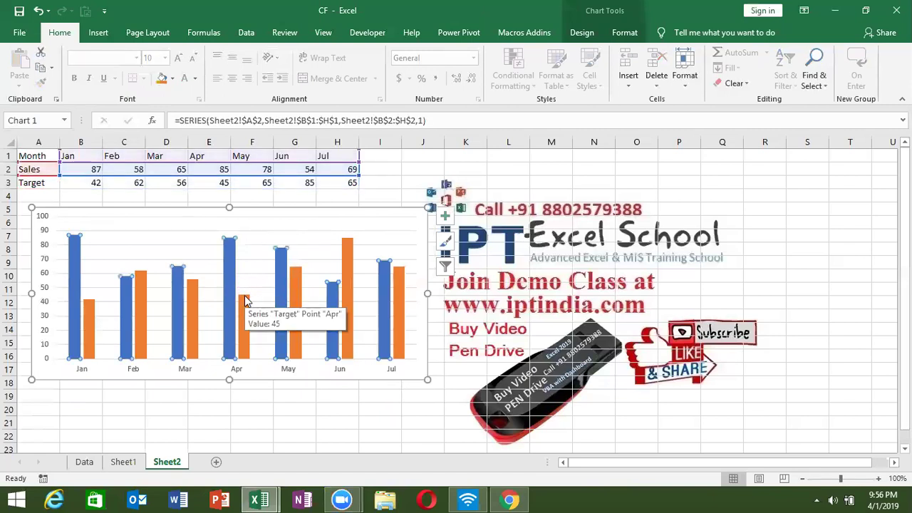
pyautogui.click(245, 308)
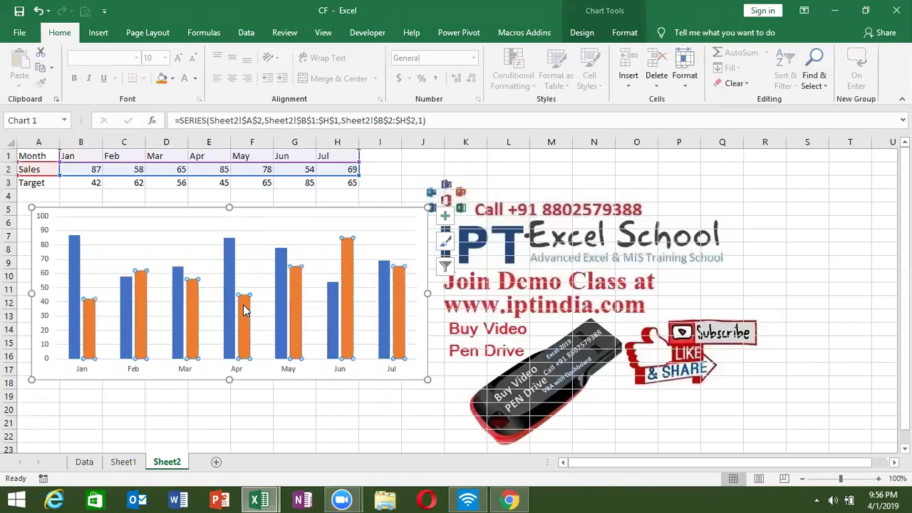
# - Change the Target series chart type to the Clustered Column - Line combo
pyautogui.rightClick(245, 308)
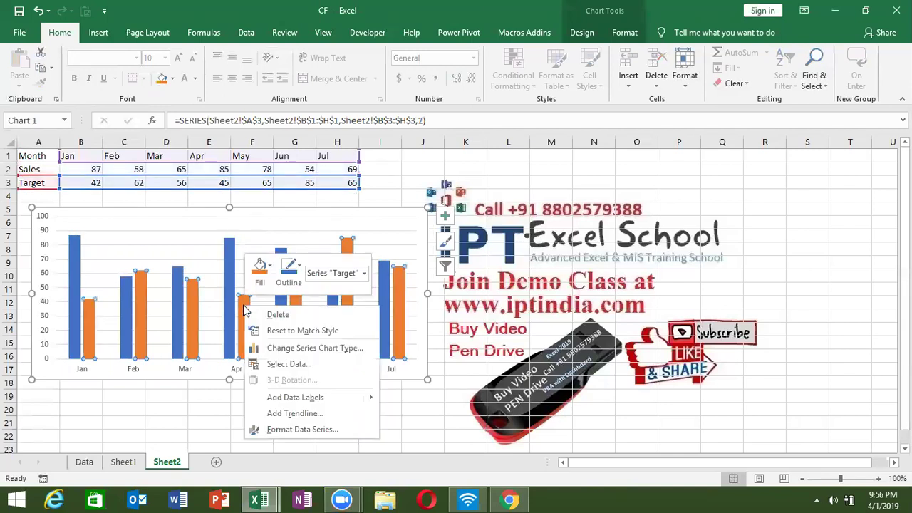
pyautogui.click(308, 348)
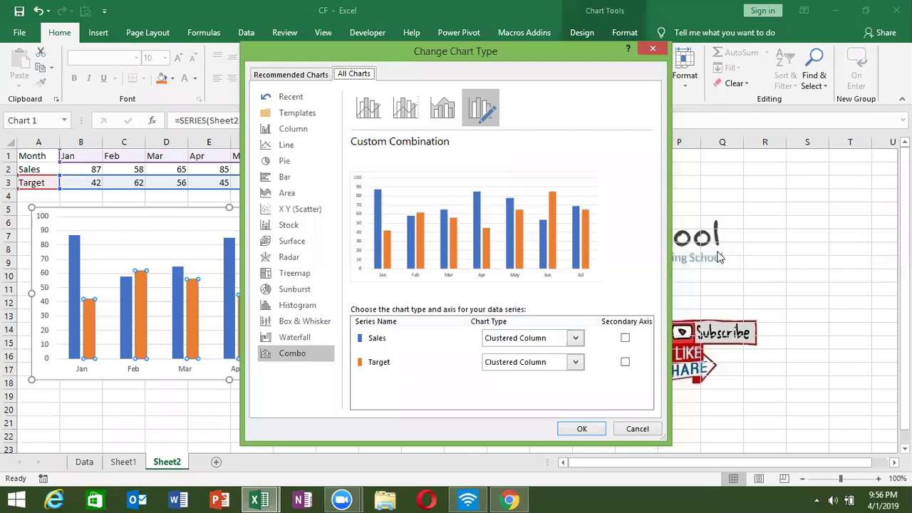
pyautogui.click(433, 120)
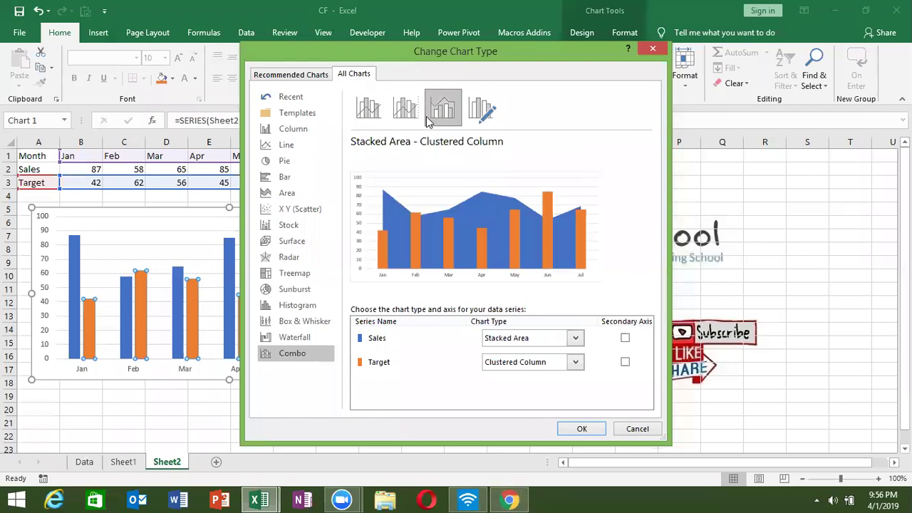
pyautogui.click(405, 111)
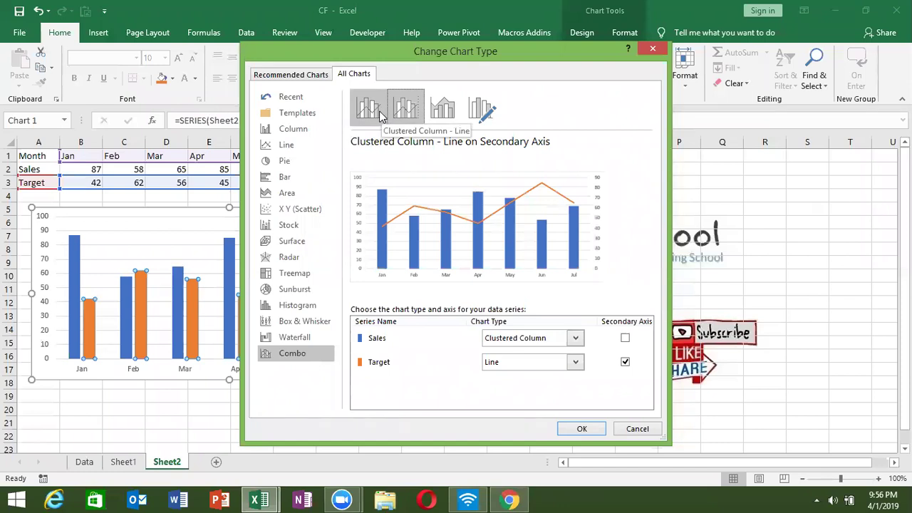
pyautogui.doubleClick(378, 113)
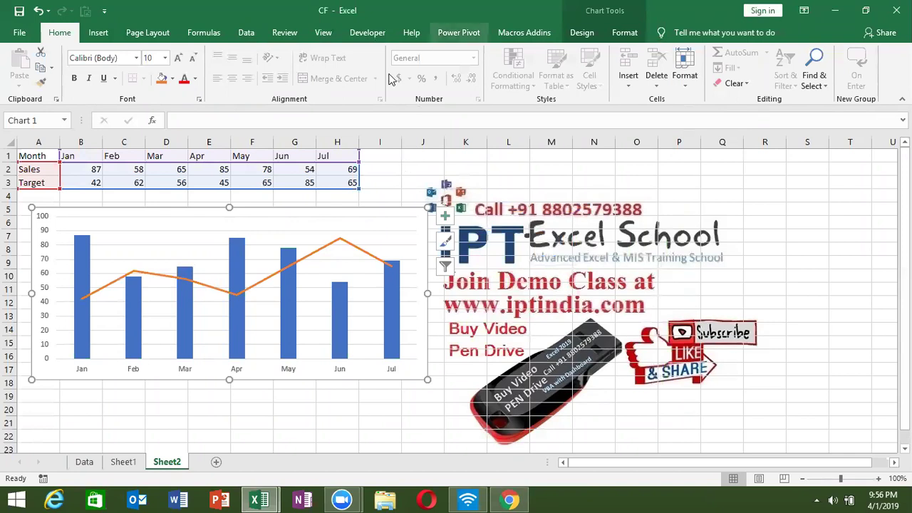
pyautogui.rightClick(321, 253)
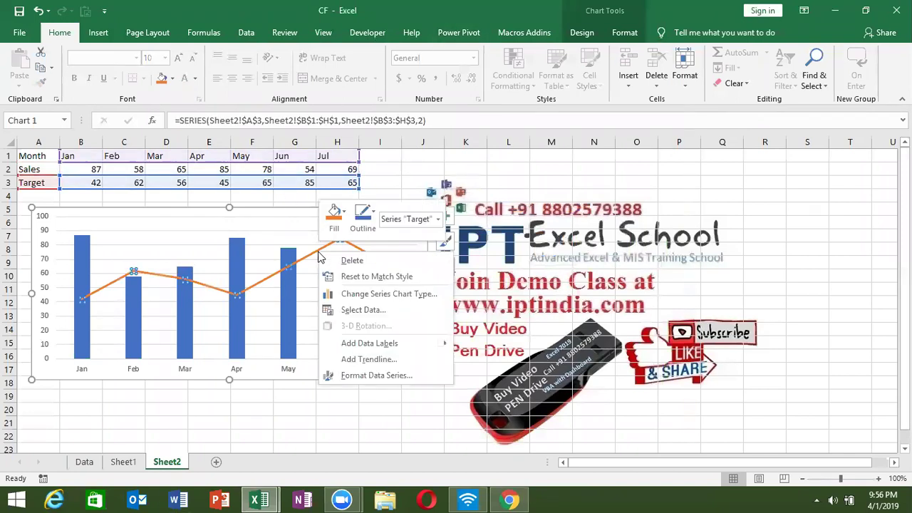
pyautogui.click(370, 383)
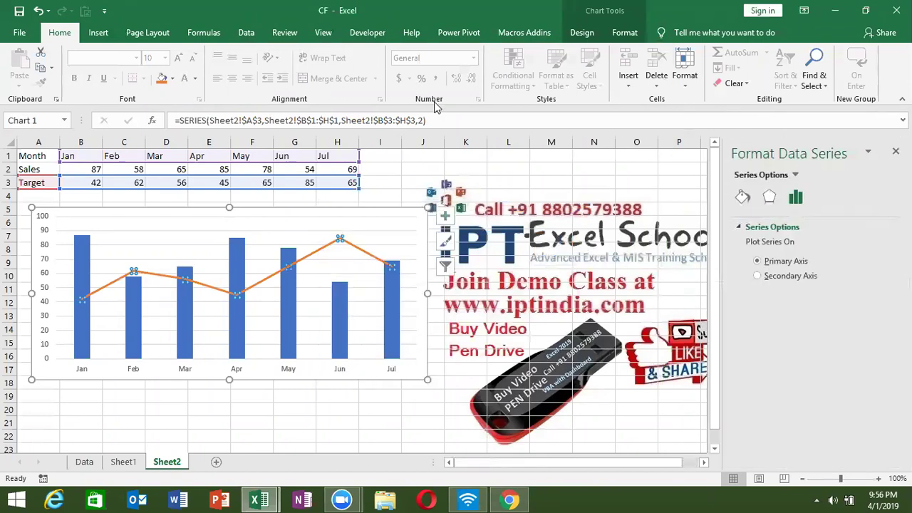
pyautogui.click(895, 151)
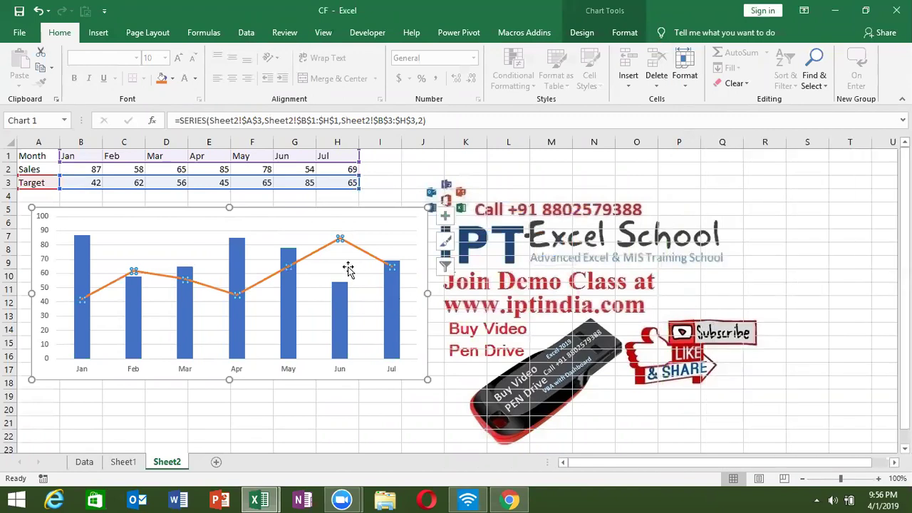
pyautogui.rightClick(329, 246)
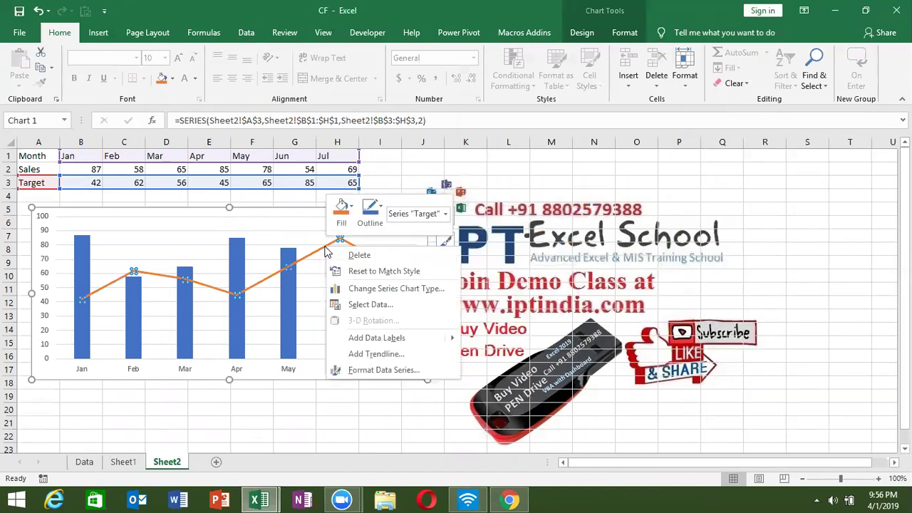
pyautogui.click(382, 289)
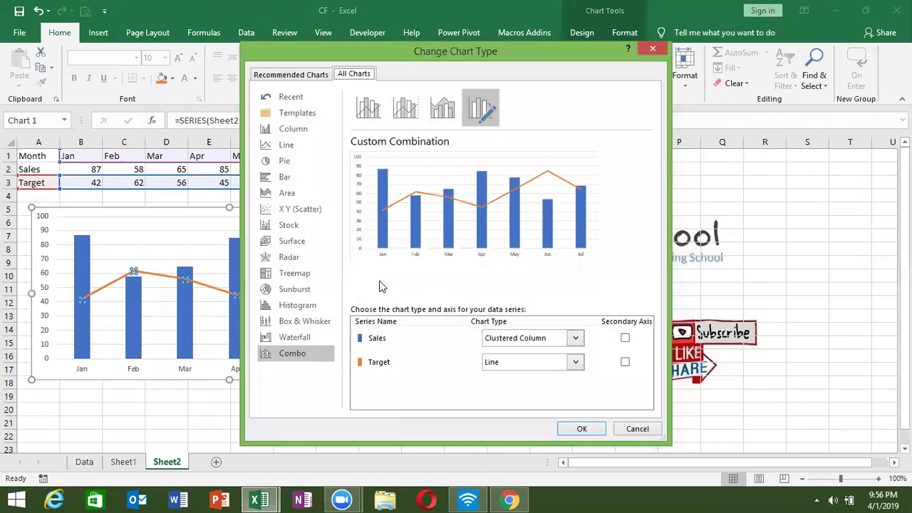
pyautogui.click(565, 369)
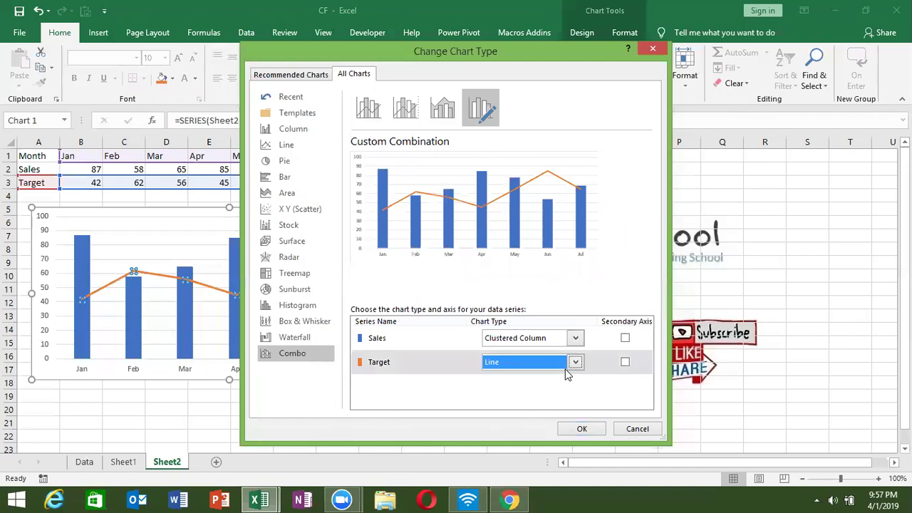
pyautogui.click(567, 363)
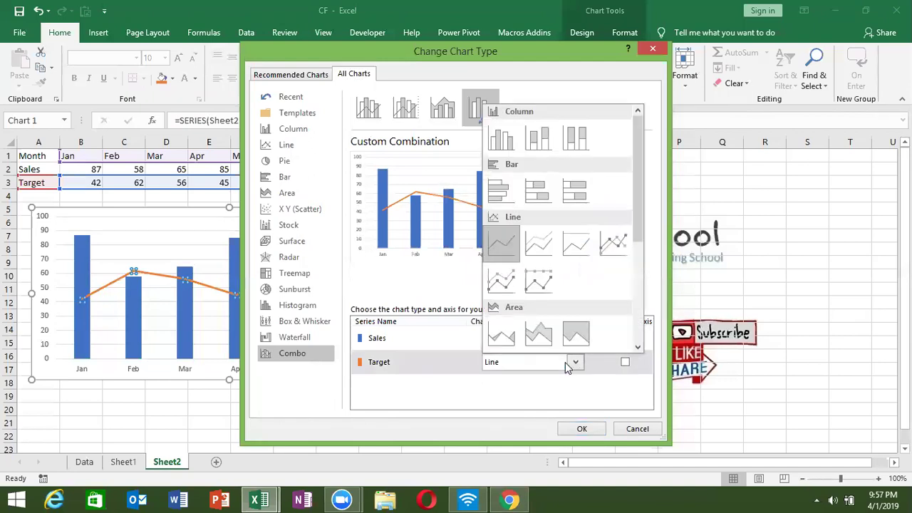
pyautogui.click(499, 402)
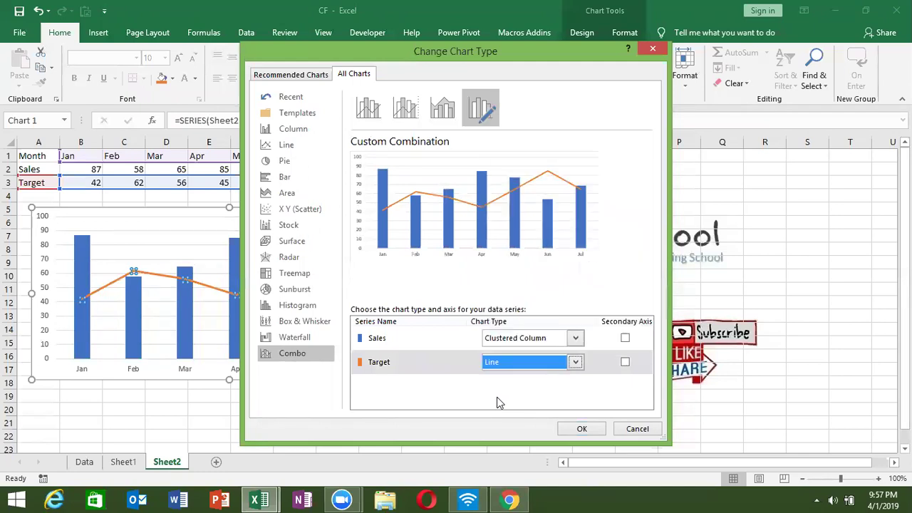
pyautogui.click(583, 430)
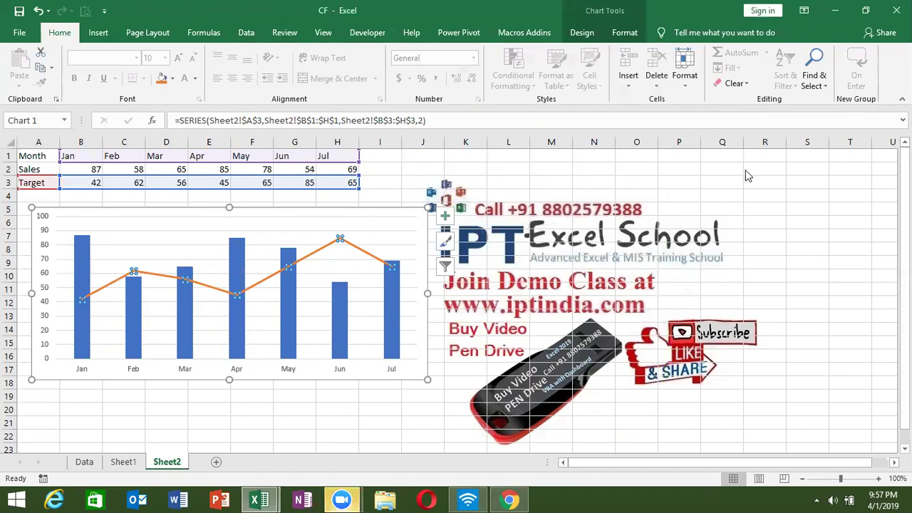
# - Copy the A1:H3 Month/Sales/Target table and paste it into a new Sheet3
pyautogui.click(667, 200)
pyautogui.press('Home')
pyautogui.press('Up')
pyautogui.press('Up')
pyautogui.press('Up')
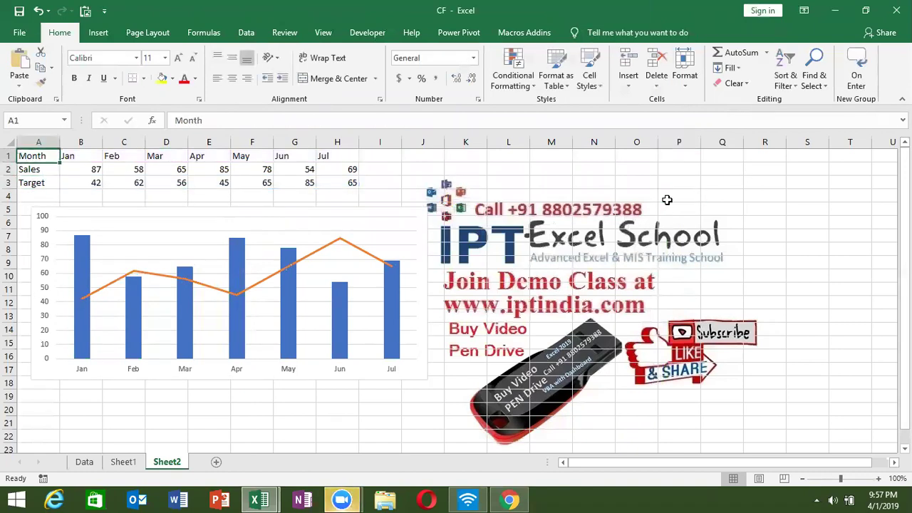
pyautogui.hotkey('ctrl', 'shift', 'Right')
pyautogui.hotkey('ctrl', 'shift', 'Down')
pyautogui.hotkey('ctrl', 'c')
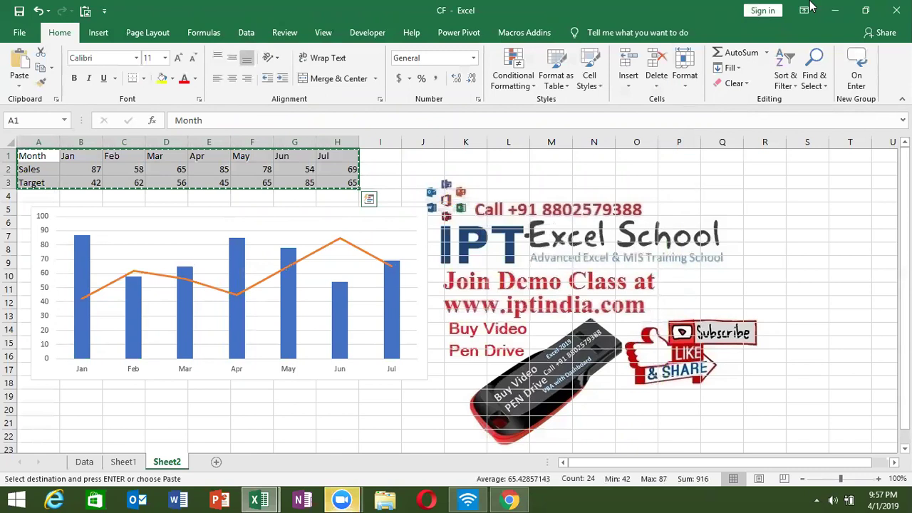
pyautogui.click(217, 462)
pyautogui.hotkey('ctrl', 'v')
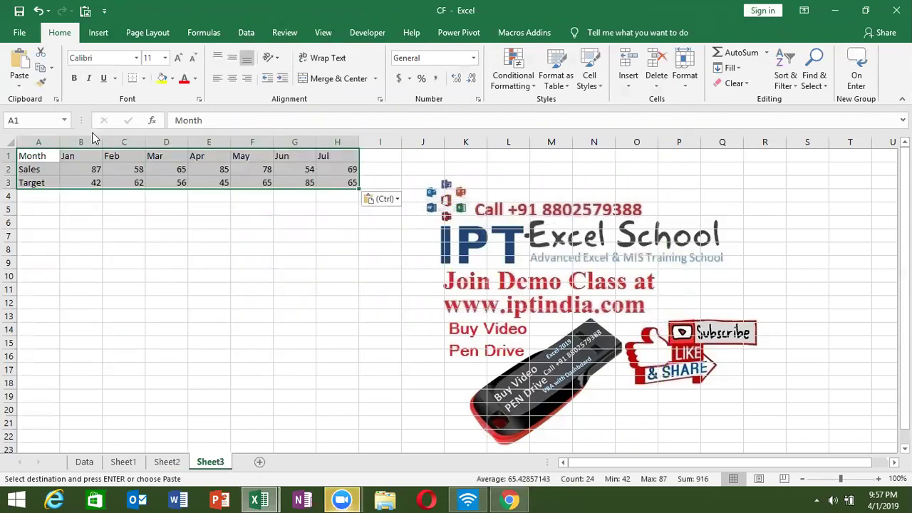
# - Enter 50% in B3, fill it across B3:H3, then select the whole table
pyautogui.click(88, 182)
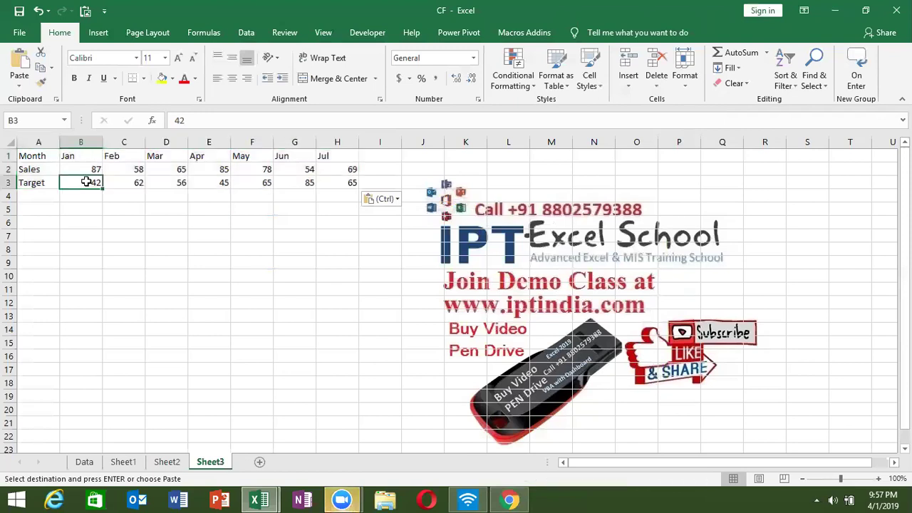
pyautogui.write('50%')
pyautogui.hotkey('ctrl', 'Return')
pyautogui.hotkey('ctrl', 'shift', 'Right')
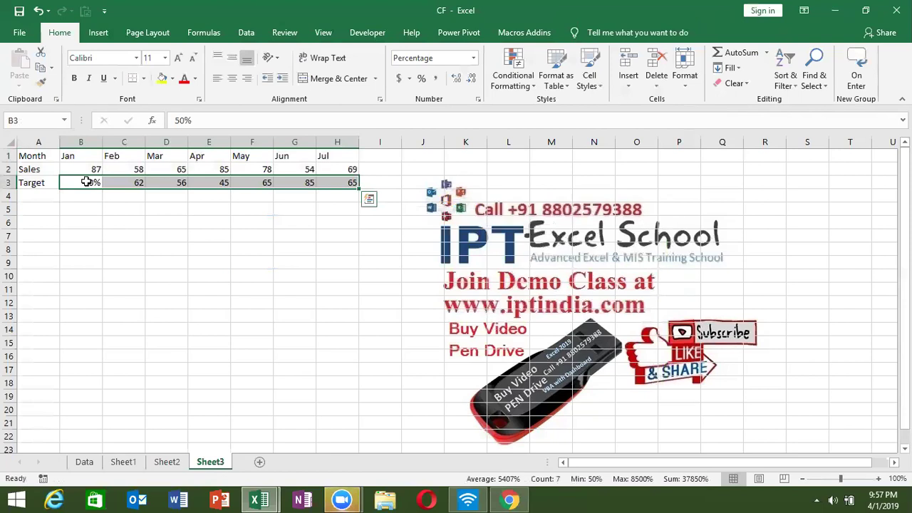
pyautogui.hotkey('ctrl', 'r')
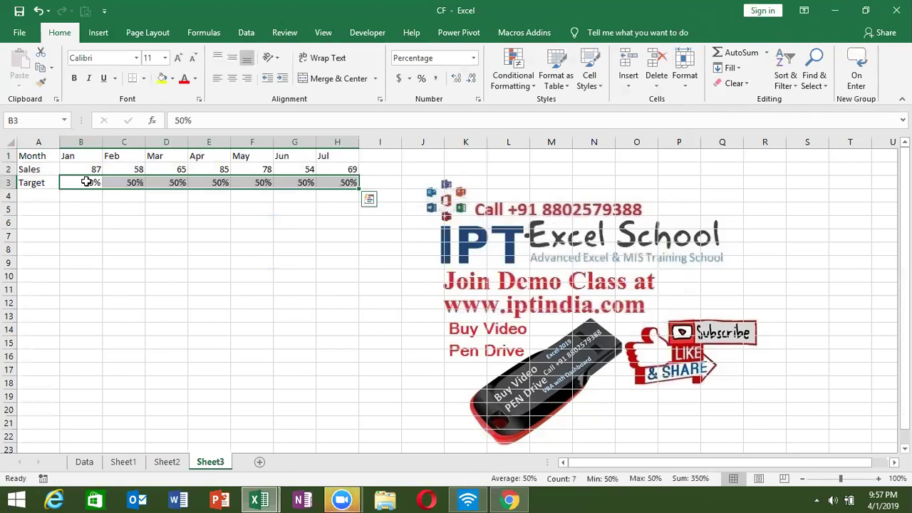
pyautogui.press('Up')
pyautogui.press('Left')
pyautogui.press('Up')
pyautogui.hotkey('ctrl', 'a')
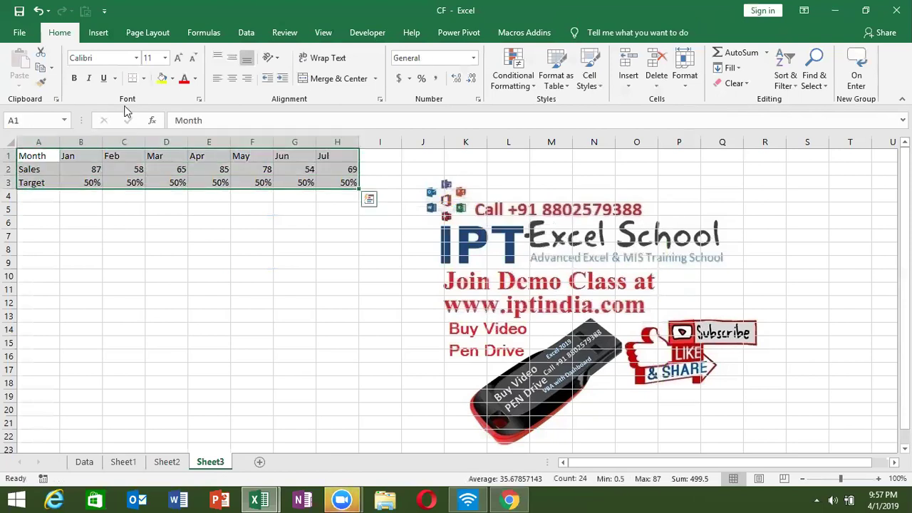
# - Insert a clustered column chart of Sales and Target, place it below the table, and select its category axis
pyautogui.click(98, 33)
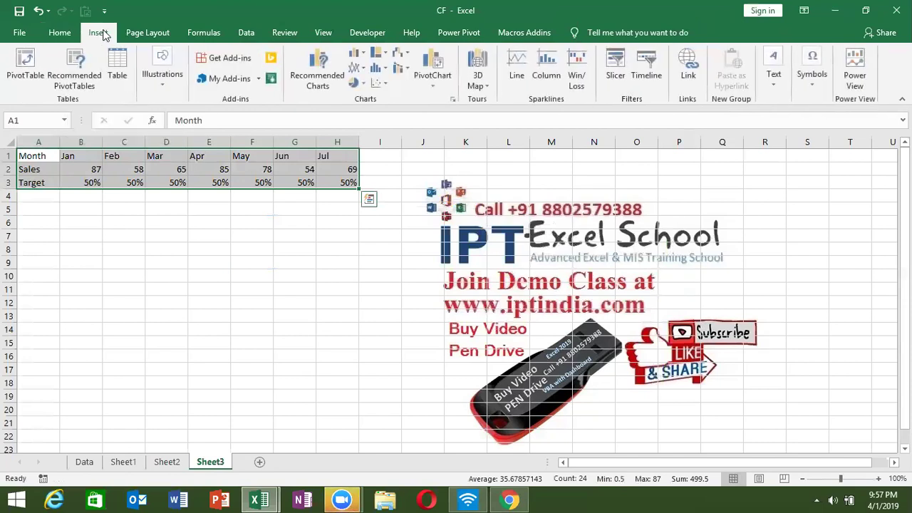
pyautogui.click(362, 57)
pyautogui.click(366, 91)
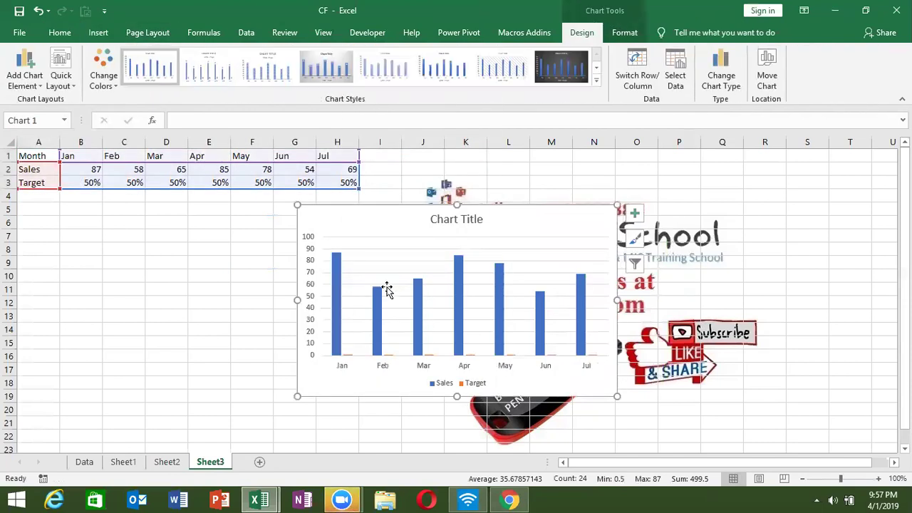
pyautogui.moveTo(349, 218); pyautogui.dragTo(89, 224)
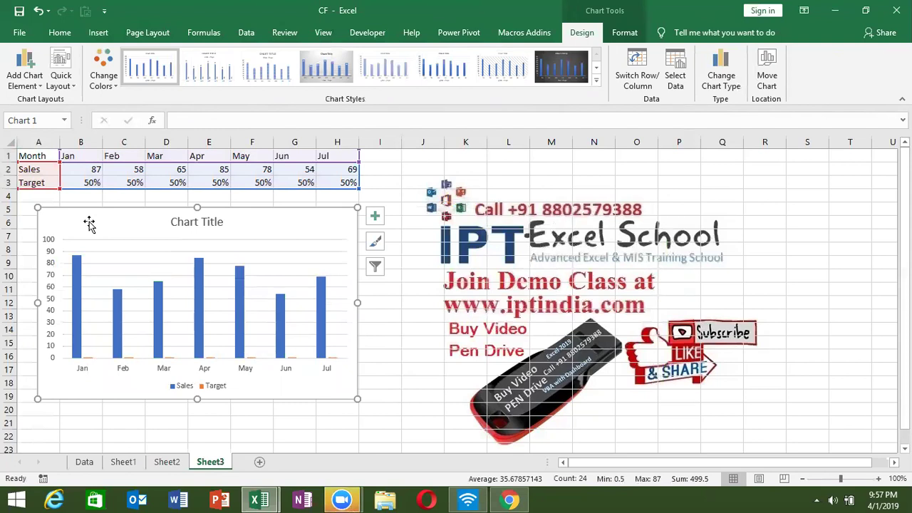
pyautogui.moveTo(89, 223); pyautogui.dragTo(112, 233)
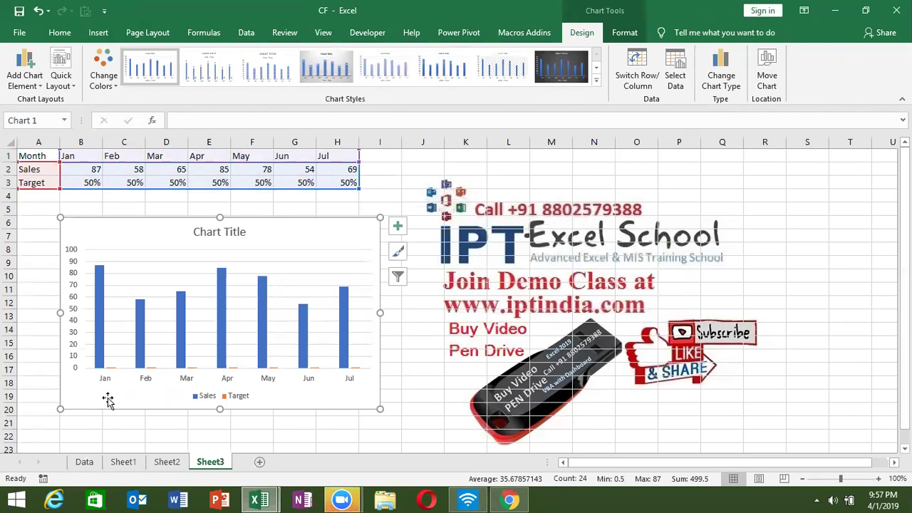
pyautogui.click(111, 367)
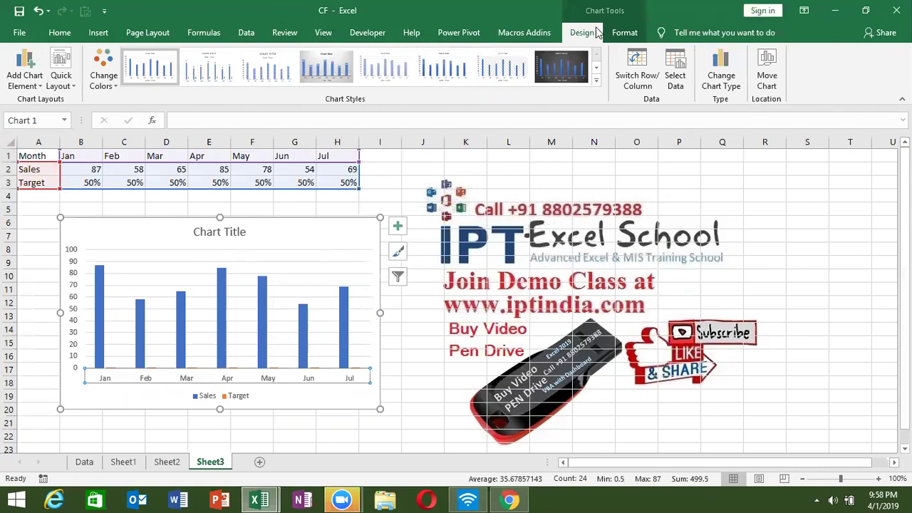
# - Open the Format Axis pane for the selected category axis, then close it
pyautogui.click(634, 36)
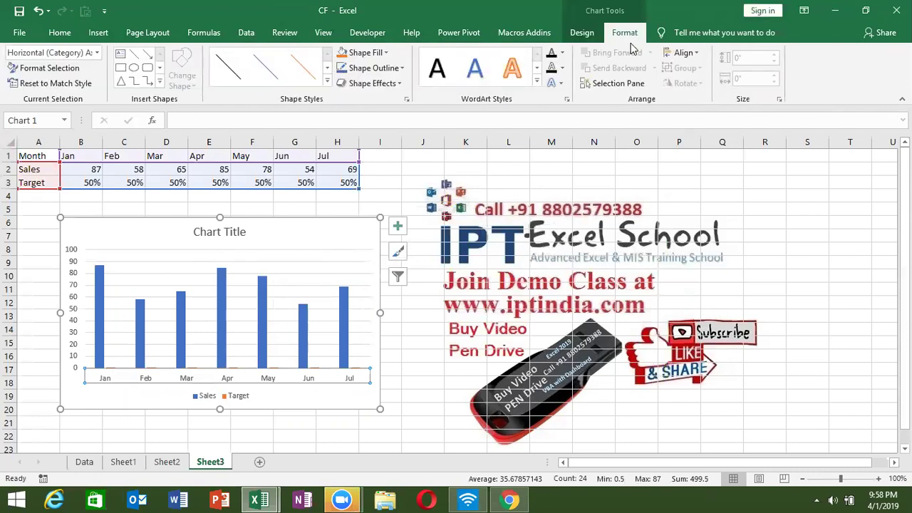
pyautogui.click(51, 70)
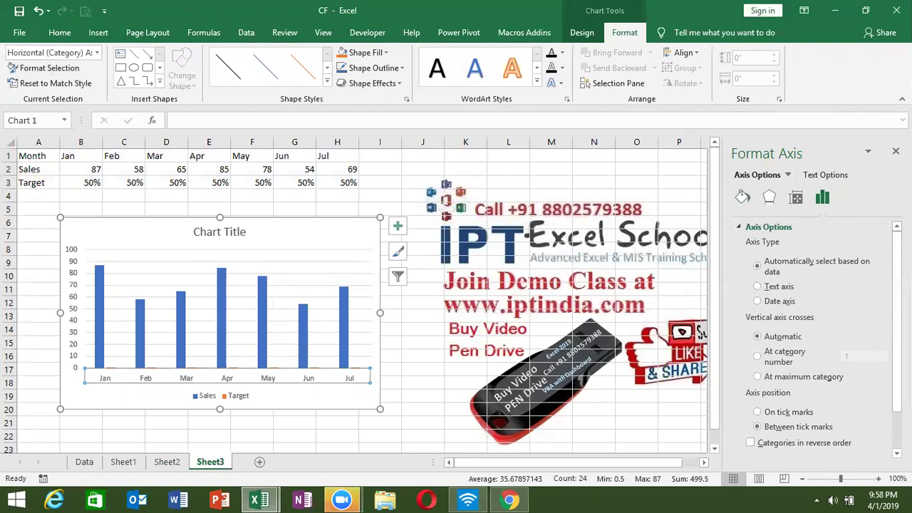
pyautogui.click(896, 151)
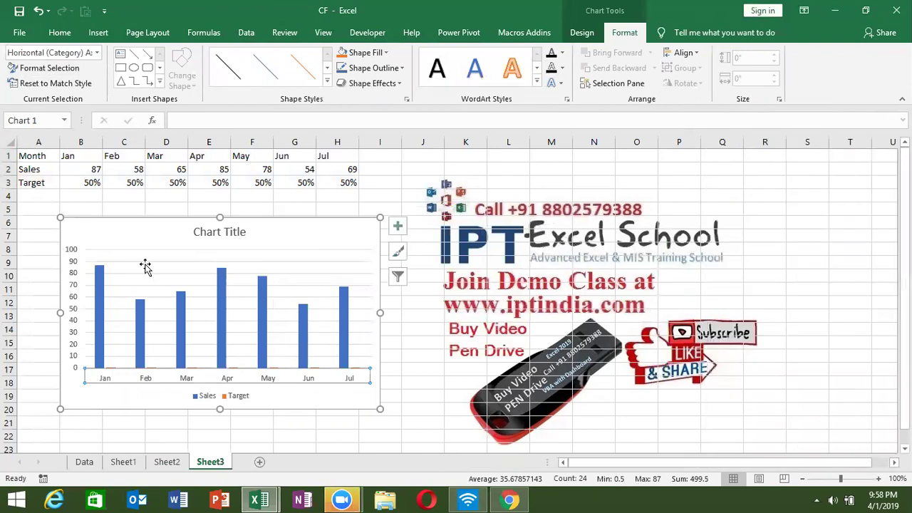
# - Open the Format Chart Area pane and drop down the Chart Elements list on the Format tab
pyautogui.doubleClick(138, 227)
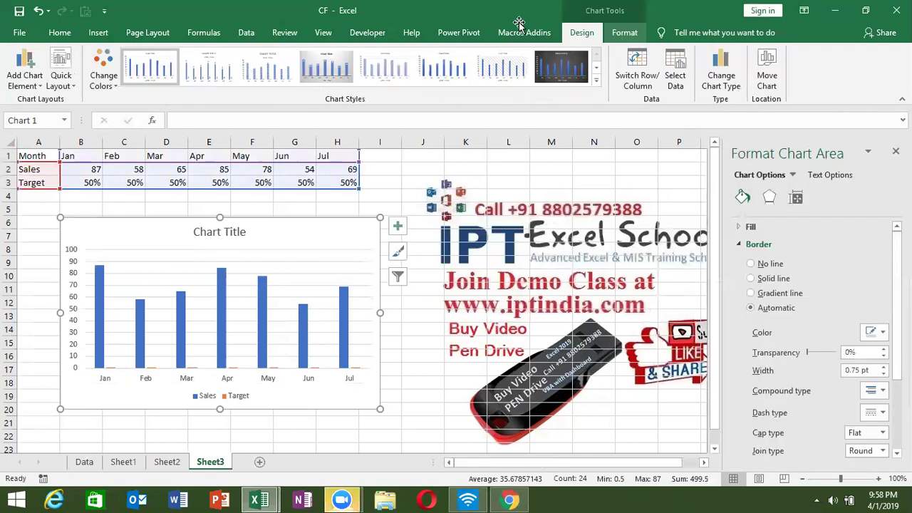
pyautogui.click(624, 32)
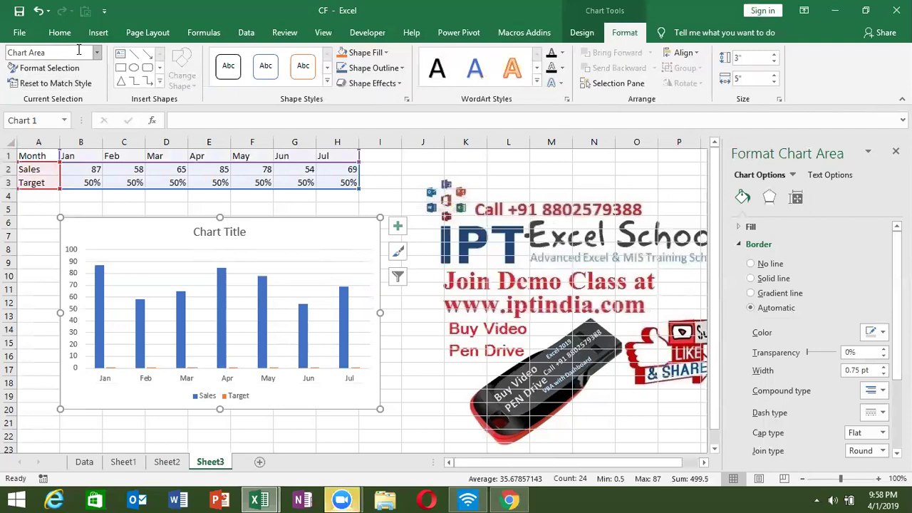
pyautogui.click(97, 53)
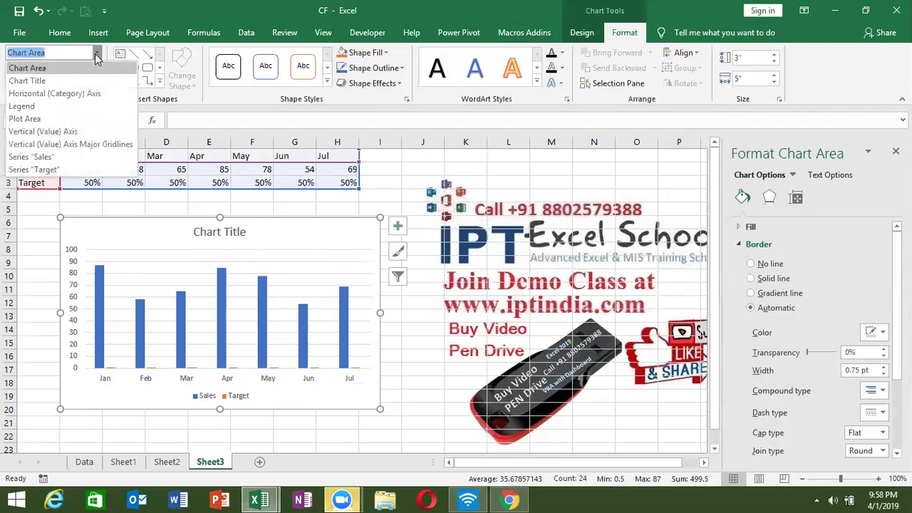
# - Select Series "Target" and plot it on the Secondary Axis in Series Options
pyautogui.click(69, 169)
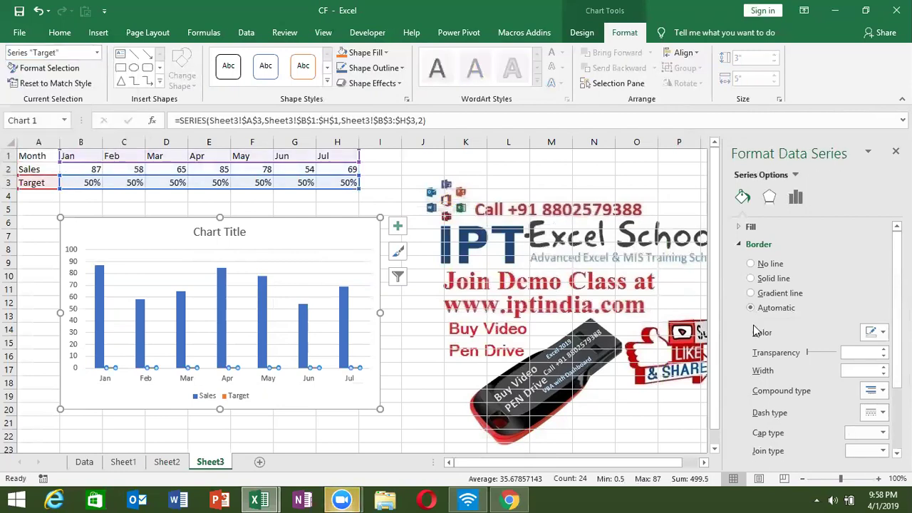
pyautogui.click(795, 199)
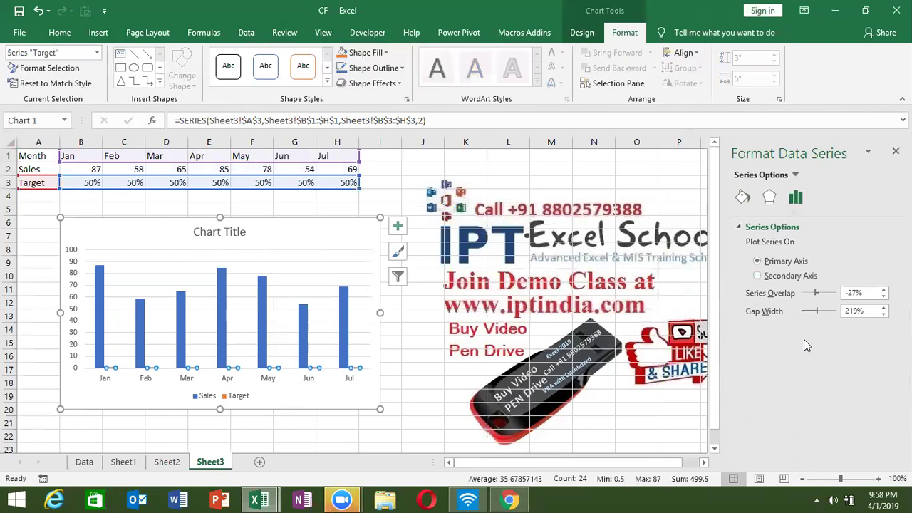
pyautogui.click(797, 275)
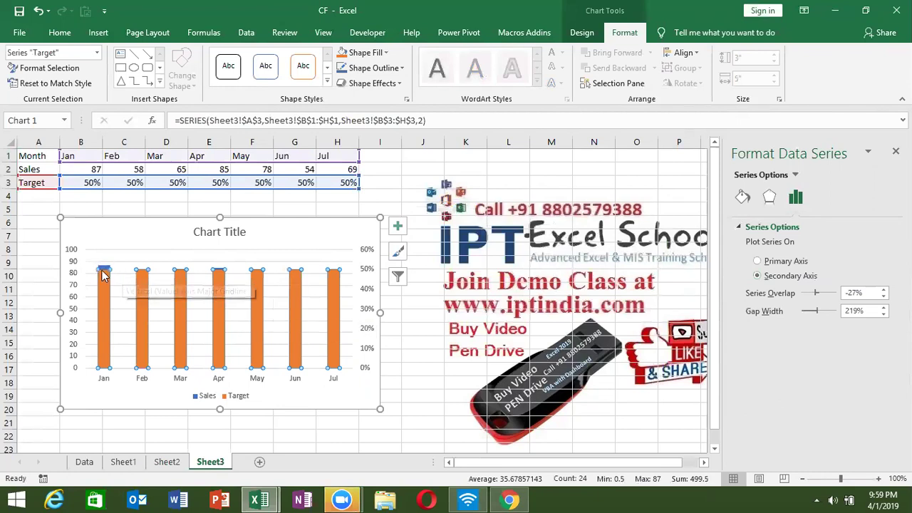
pyautogui.click(366, 261)
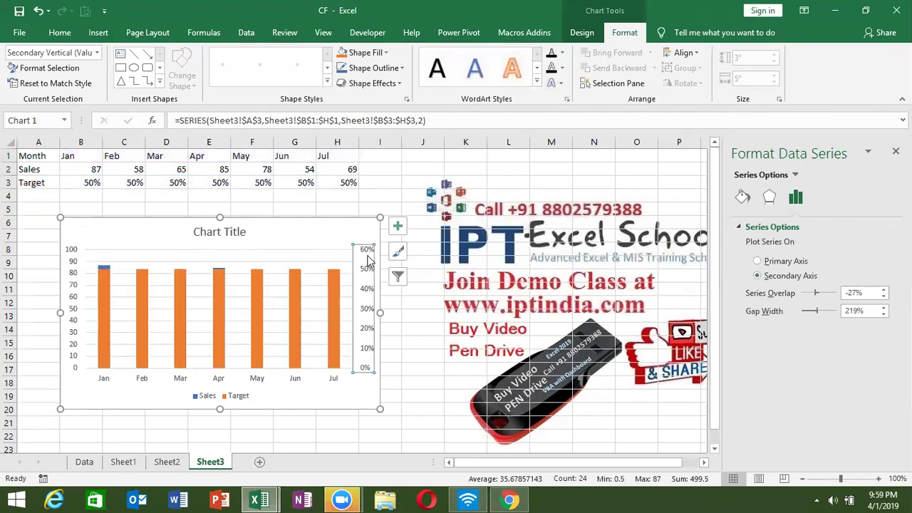
# - Set the secondary axis Maximum bound to 1.0, then add a blank Sheet4
pyautogui.rightClick(368, 261)
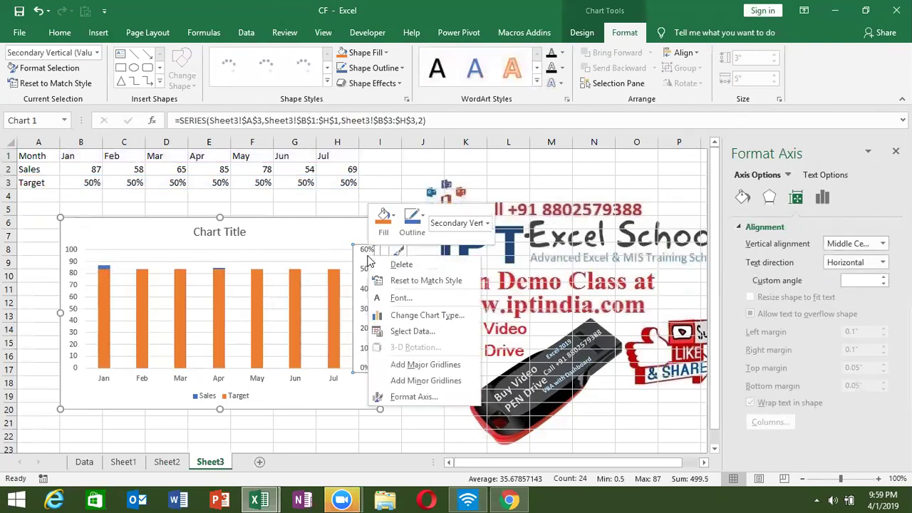
pyautogui.click(413, 398)
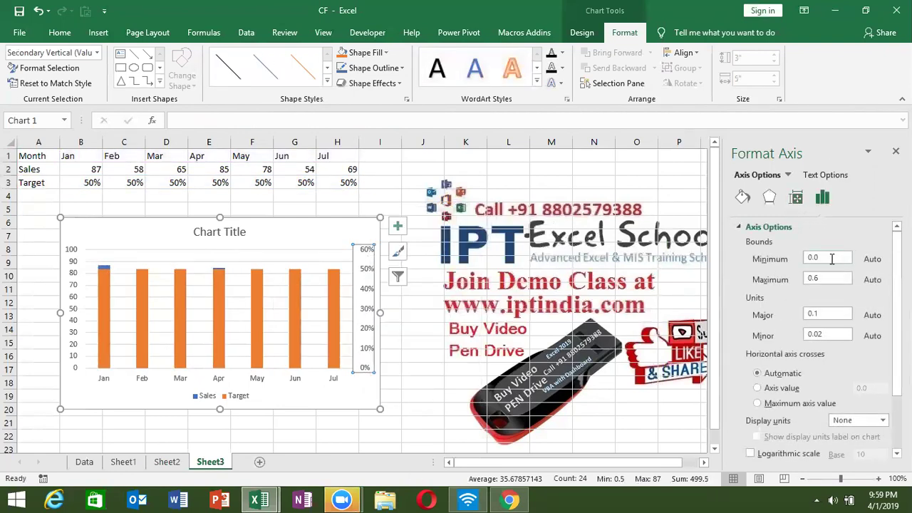
pyautogui.click(813, 257)
pyautogui.click(812, 279)
pyautogui.press('Return')
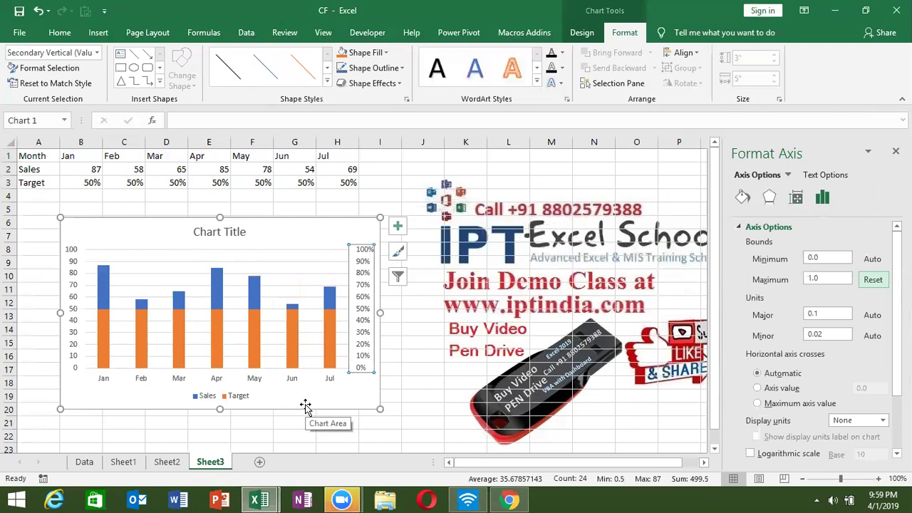
pyautogui.moveTo(258, 324)
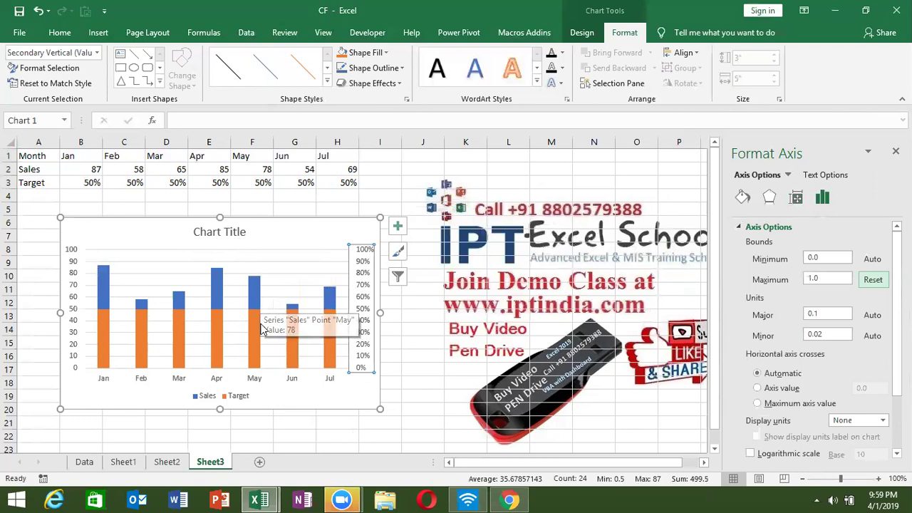
pyautogui.click(259, 463)
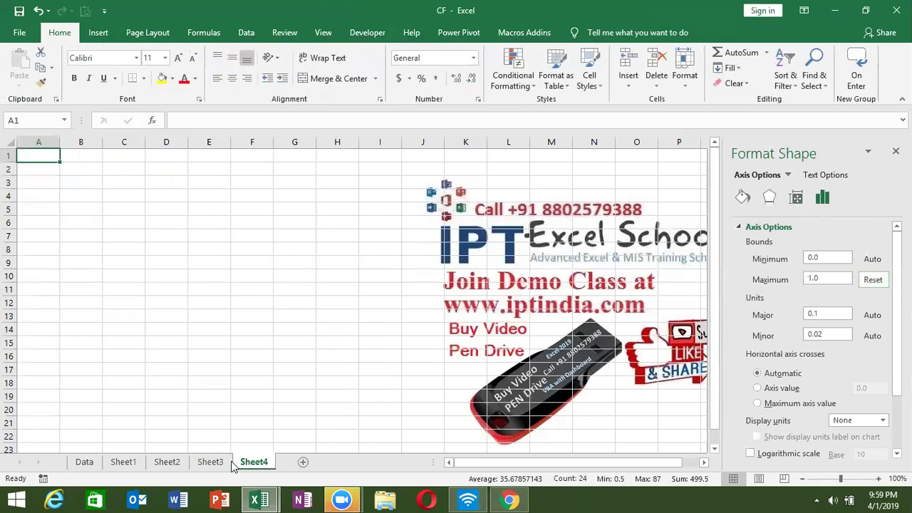
# - Copy Sheet2's Month/Sales/Target table and paste it into A1 of Sheet4
pyautogui.click(224, 463)
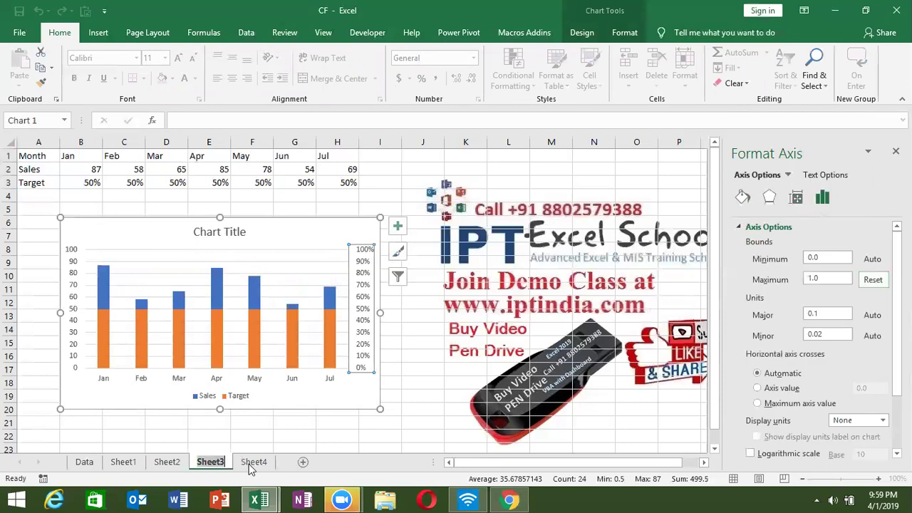
pyautogui.click(171, 463)
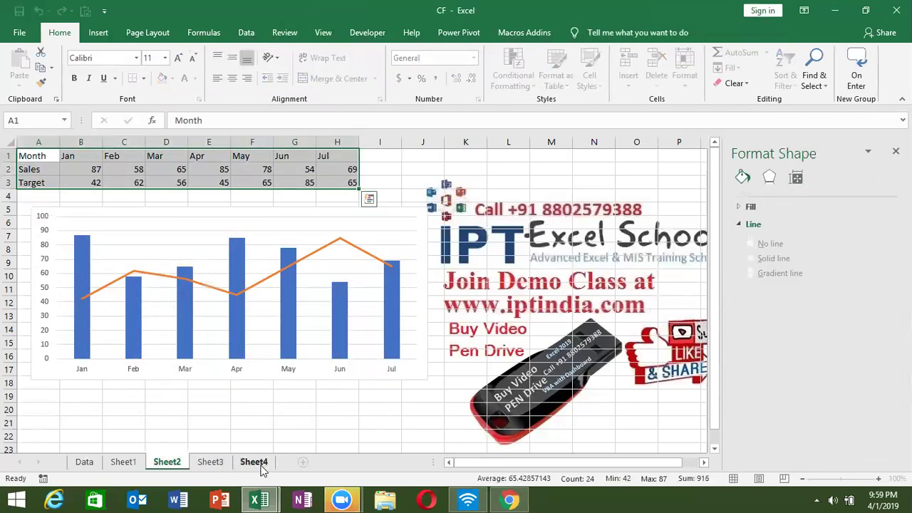
pyautogui.hotkey('ctrl', 'c')
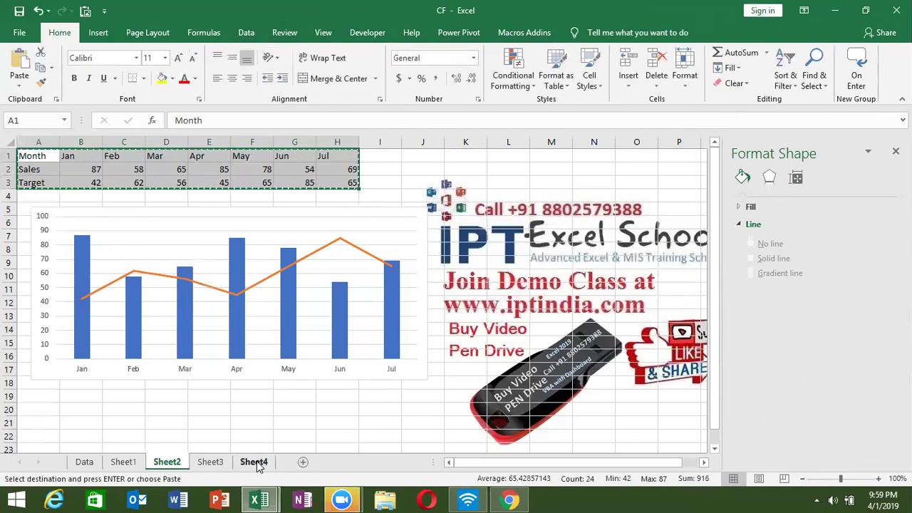
pyautogui.click(256, 462)
pyautogui.hotkey('ctrl', 'v')
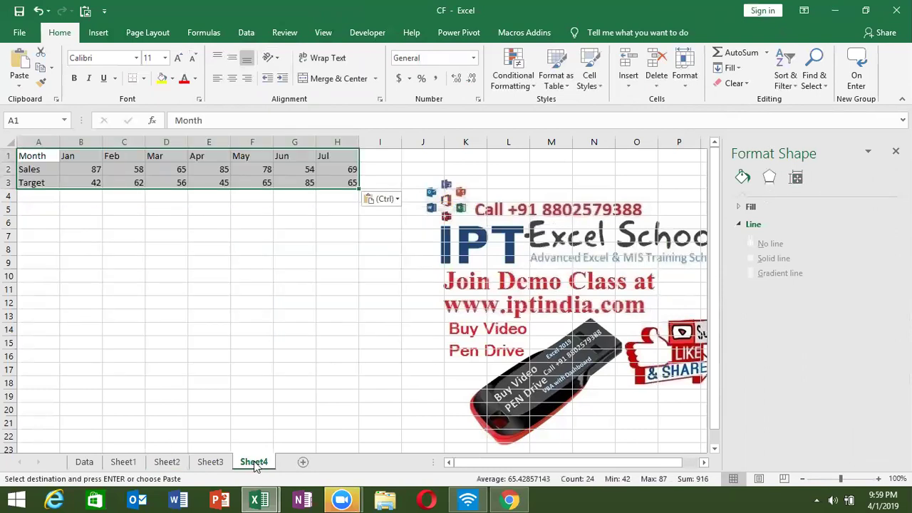
pyautogui.click(106, 32)
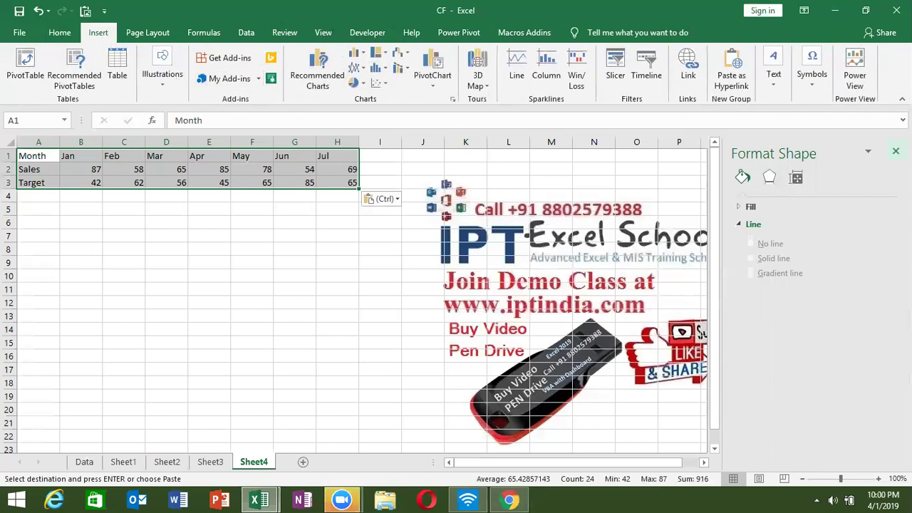
# - Insert a Pareto chart of the Sales data from Recommended Charts
pyautogui.click(330, 62)
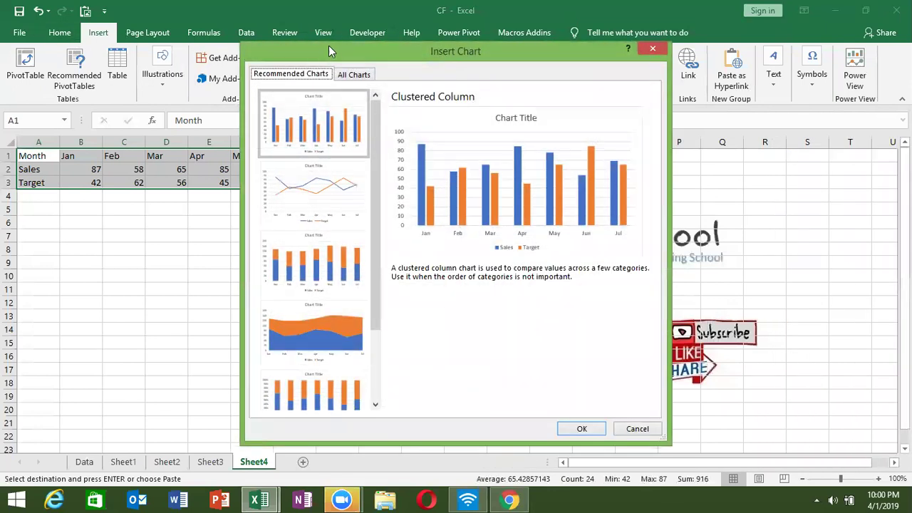
pyautogui.moveTo(329, 55); pyautogui.dragTo(567, 46)
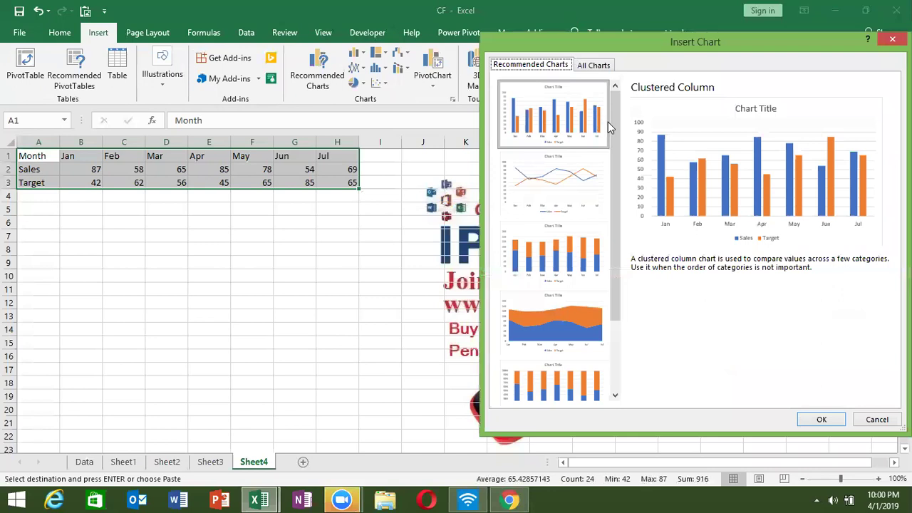
pyautogui.moveTo(617, 130); pyautogui.dragTo(594, 241)
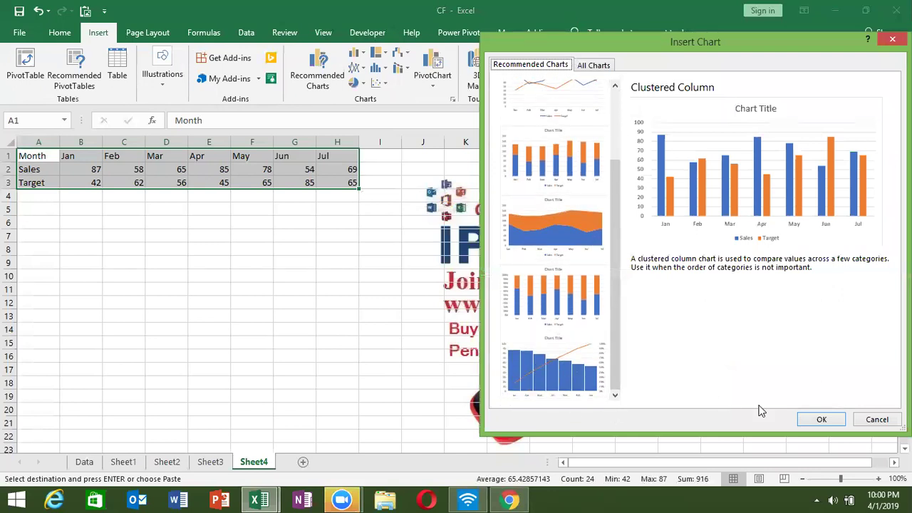
pyautogui.click(540, 354)
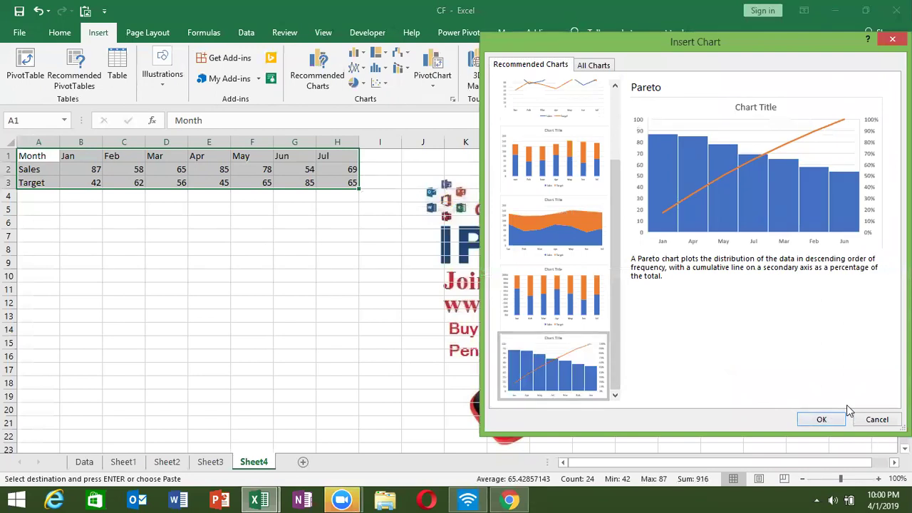
pyautogui.click(821, 420)
pyautogui.click(825, 423)
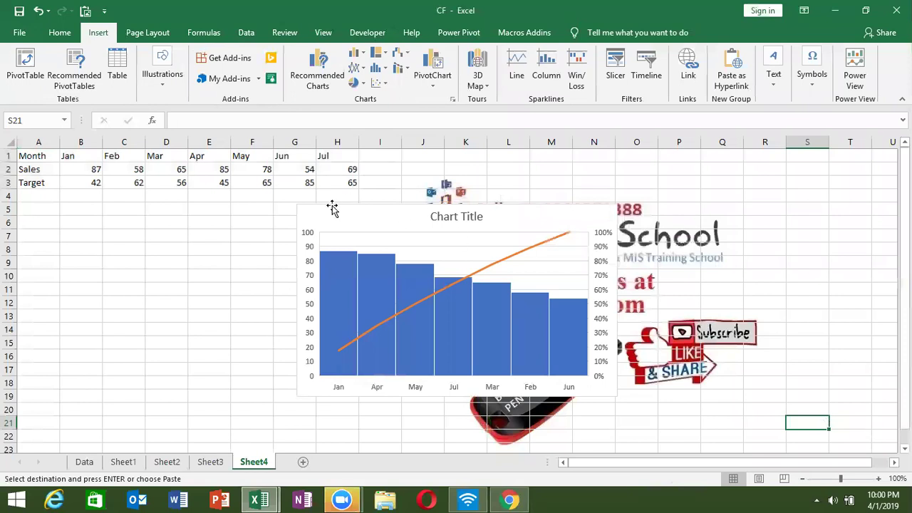
# - Move the Pareto chart below the table, enlarge it, and try different chart styles
pyautogui.moveTo(329, 209); pyautogui.dragTo(72, 212)
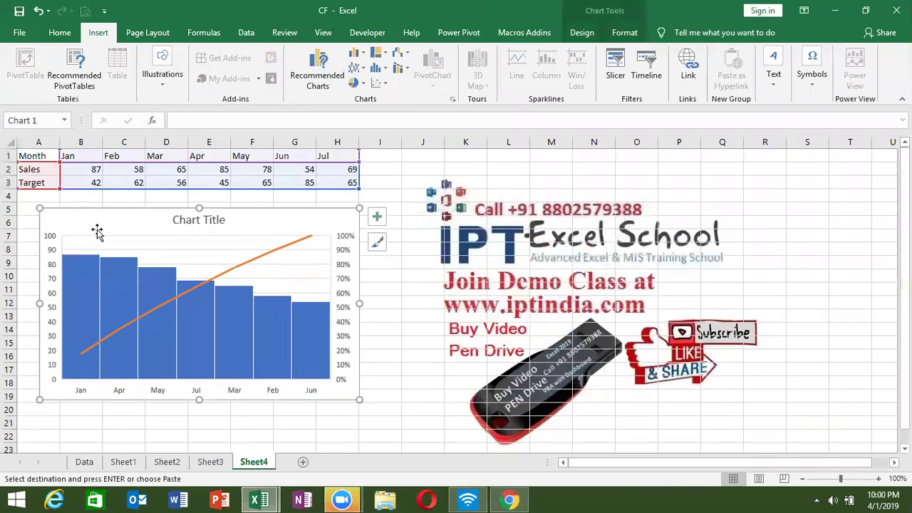
pyautogui.moveTo(356, 399); pyautogui.dragTo(416, 405)
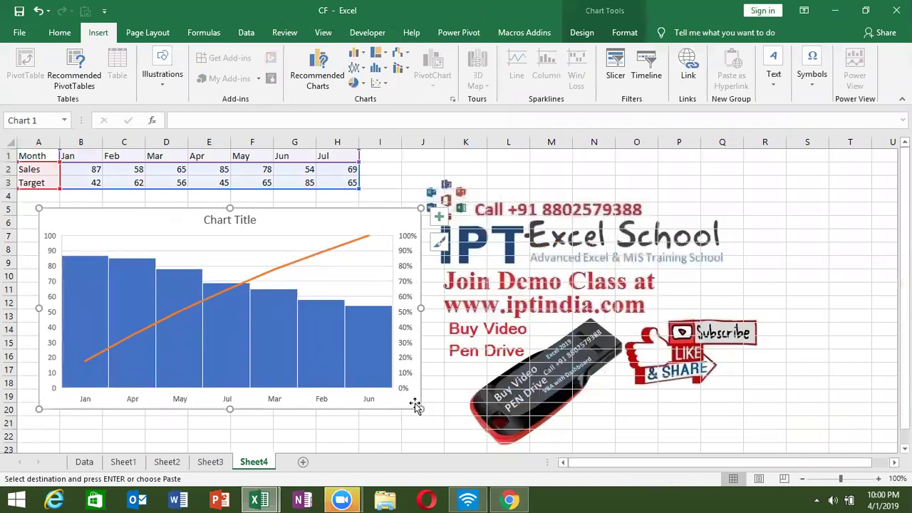
pyautogui.click(583, 33)
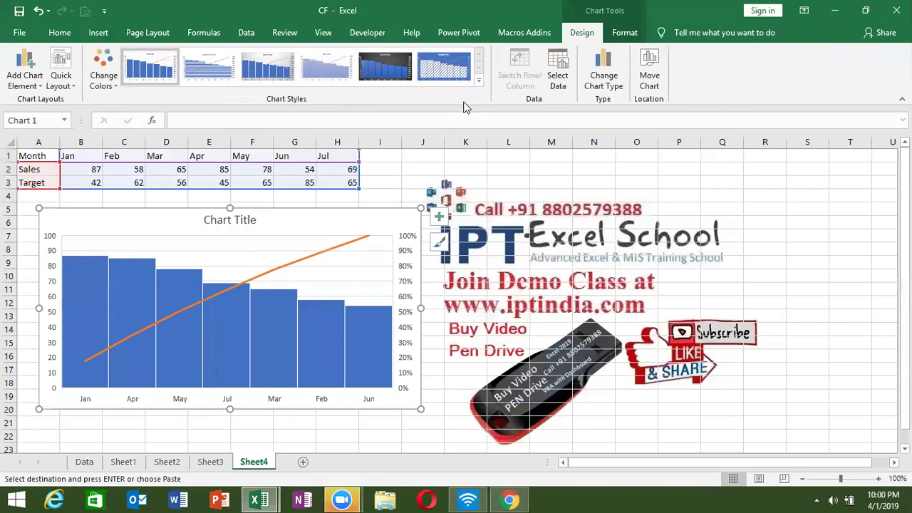
pyautogui.click(480, 85)
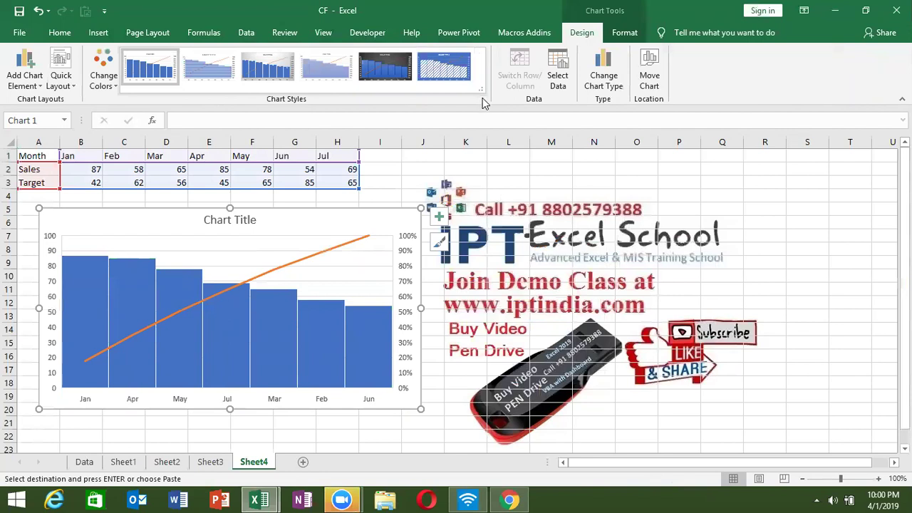
pyautogui.click(482, 89)
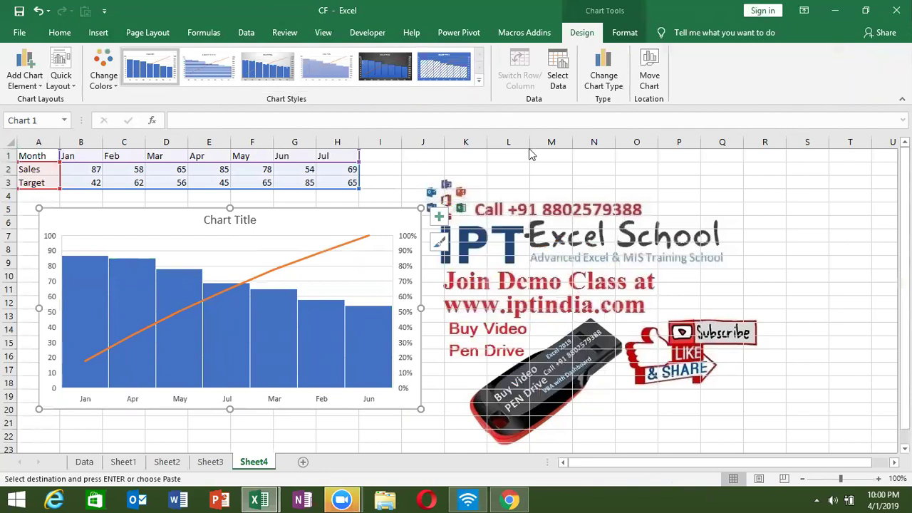
pyautogui.click(444, 66)
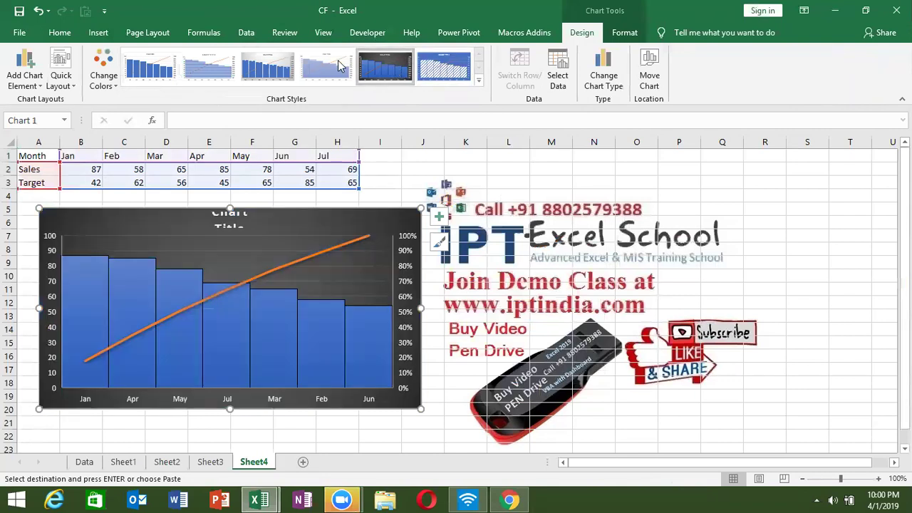
pyautogui.click(325, 59)
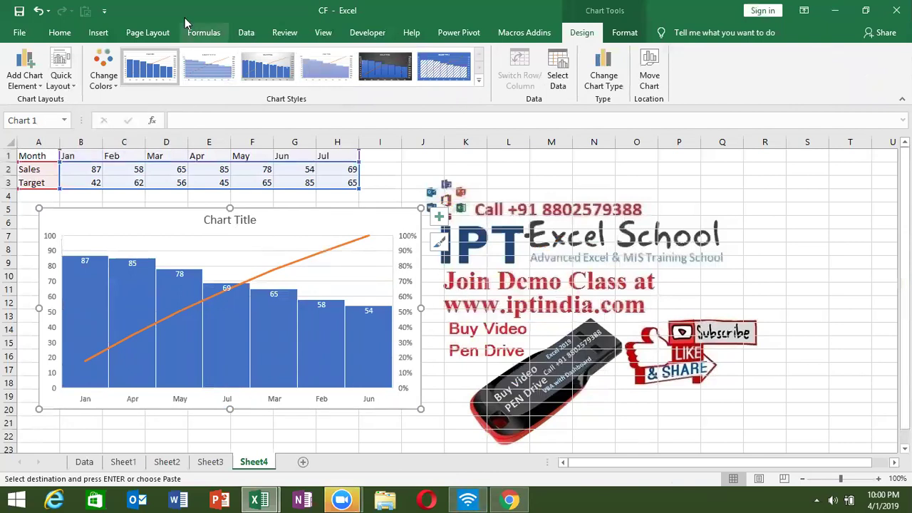
# - Apply a quick layout with data labels, then delete the chart
pyautogui.click(69, 85)
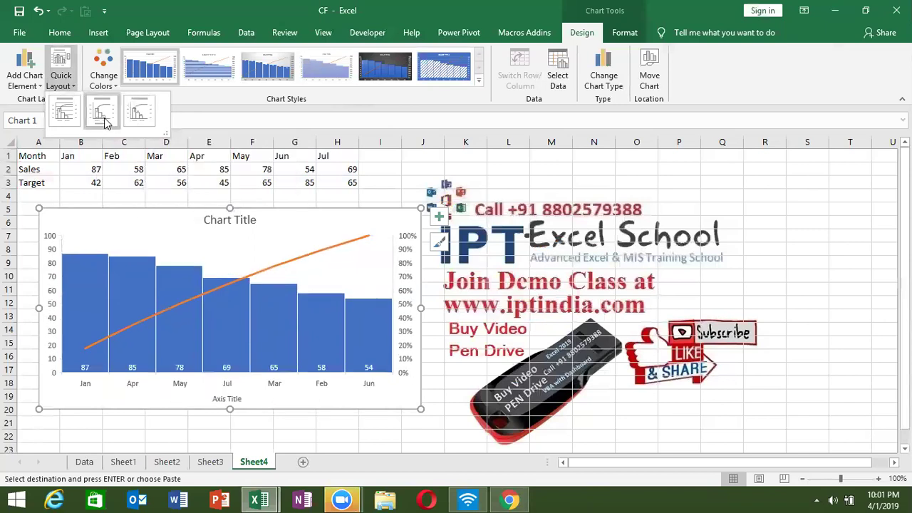
pyautogui.click(69, 121)
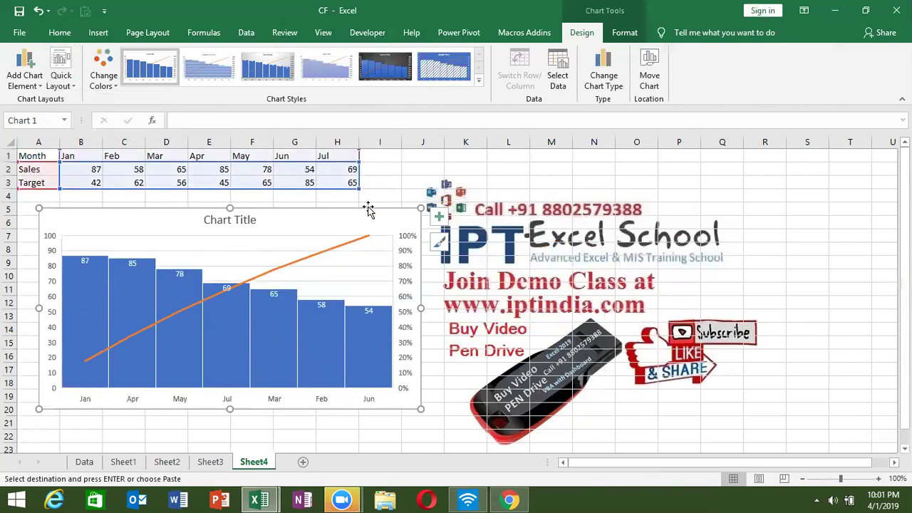
pyautogui.press('Delete')
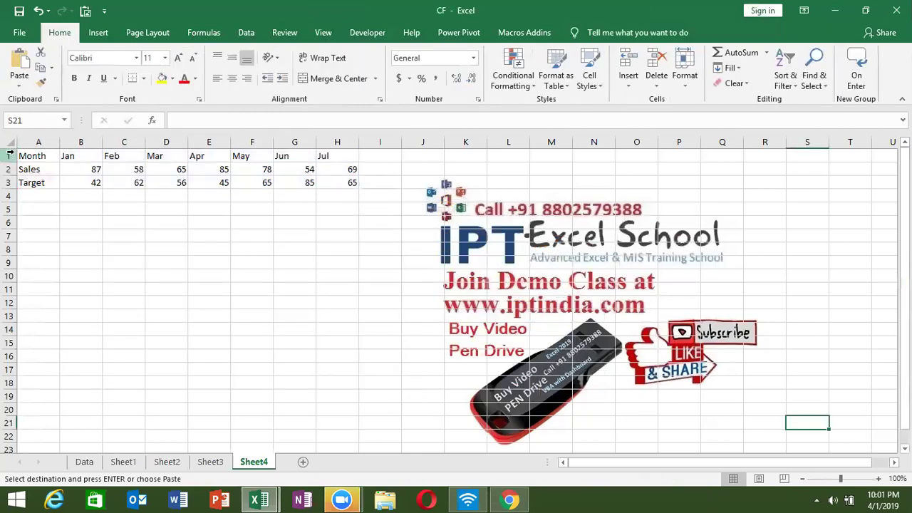
# - Insert a clustered column chart of A1:H3 and move it below the data
pyautogui.moveTo(37, 151); pyautogui.dragTo(346, 183)
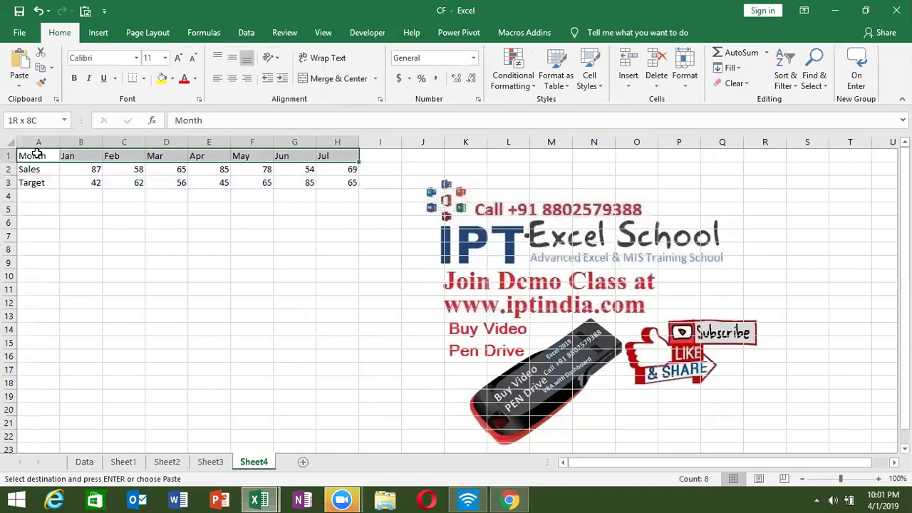
pyautogui.click(98, 32)
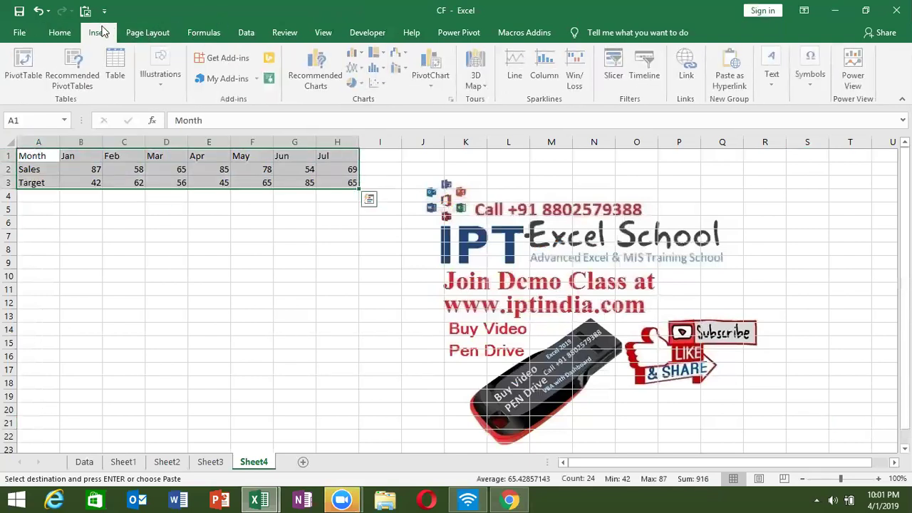
pyautogui.click(357, 53)
pyautogui.click(368, 108)
pyautogui.moveTo(407, 230)
pyautogui.mouseDown()
pyautogui.moveTo(126, 278)
pyautogui.moveTo(134, 258)
pyautogui.mouseUp()
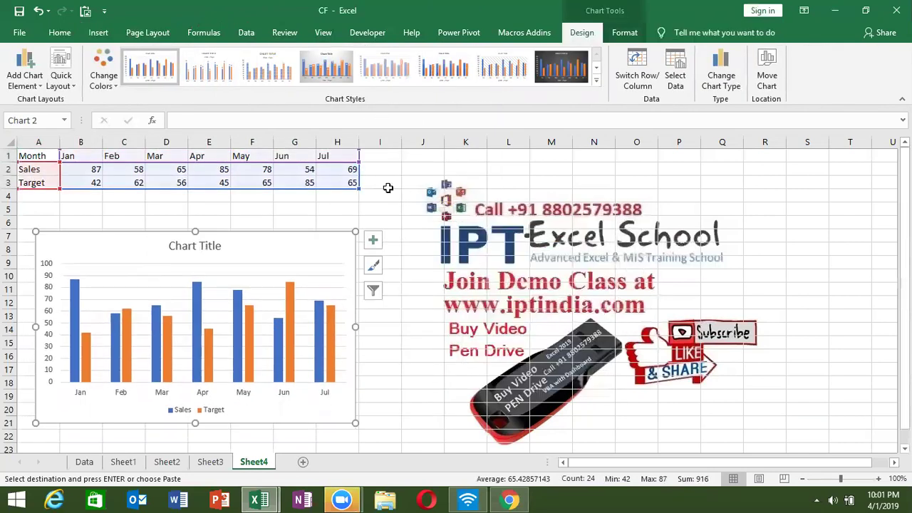
# - Apply the dark chart style and a quick layout with axis title and data table
pyautogui.click(597, 81)
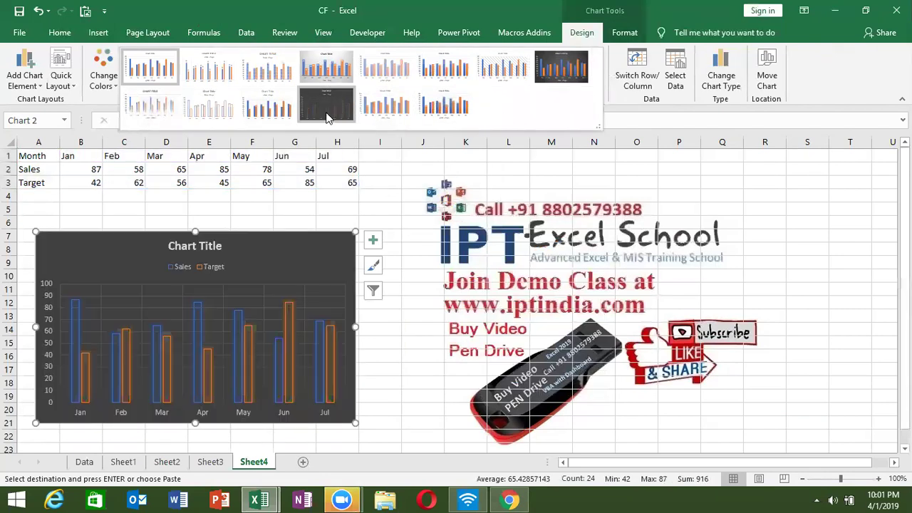
pyautogui.click(329, 115)
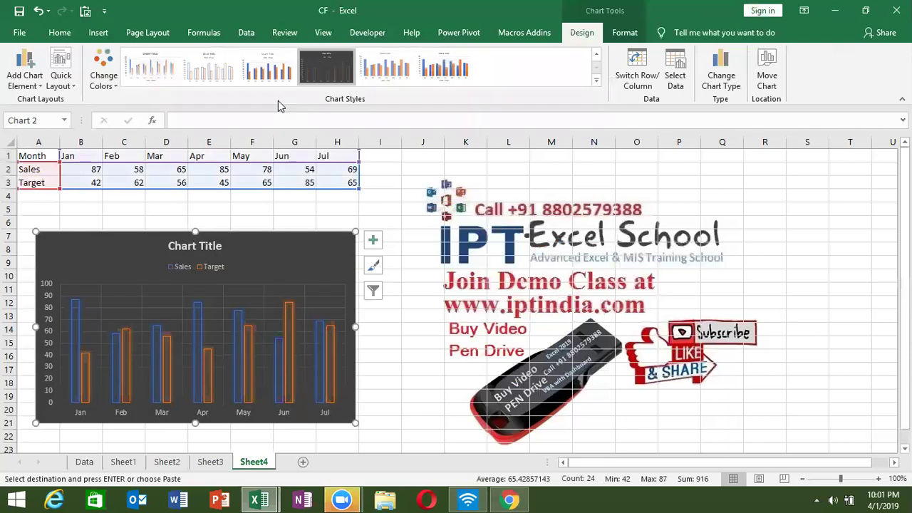
pyautogui.click(109, 86)
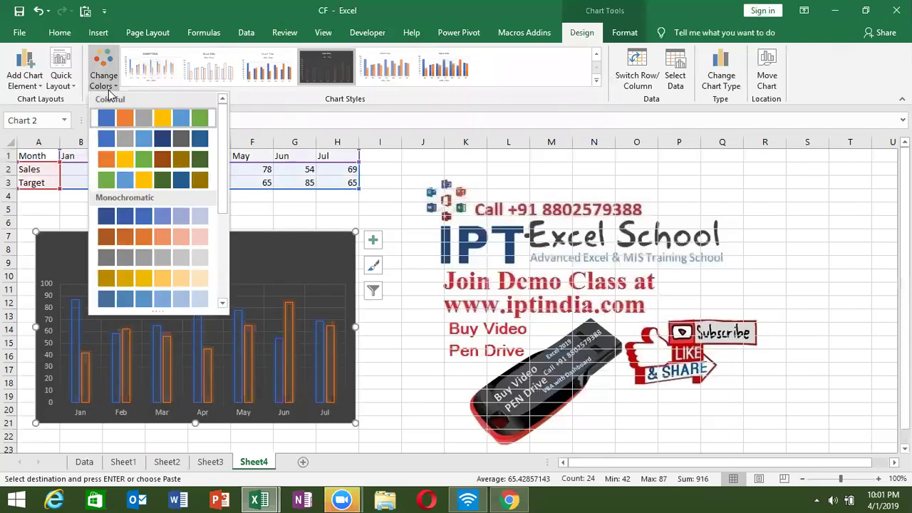
pyautogui.click(71, 89)
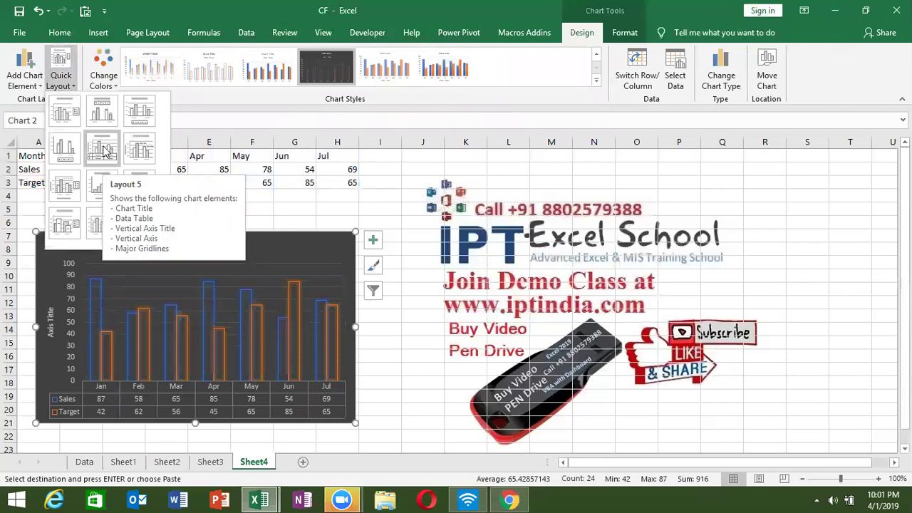
pyautogui.click(101, 149)
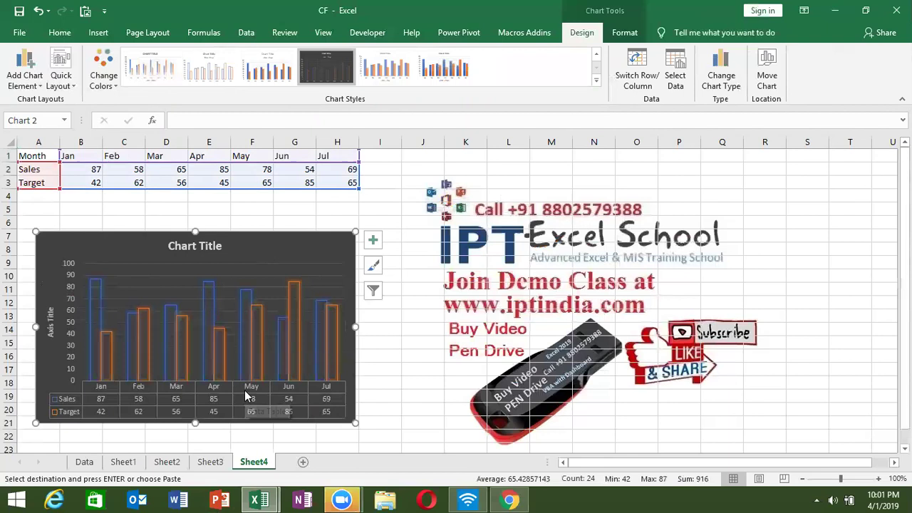
pyautogui.click(596, 82)
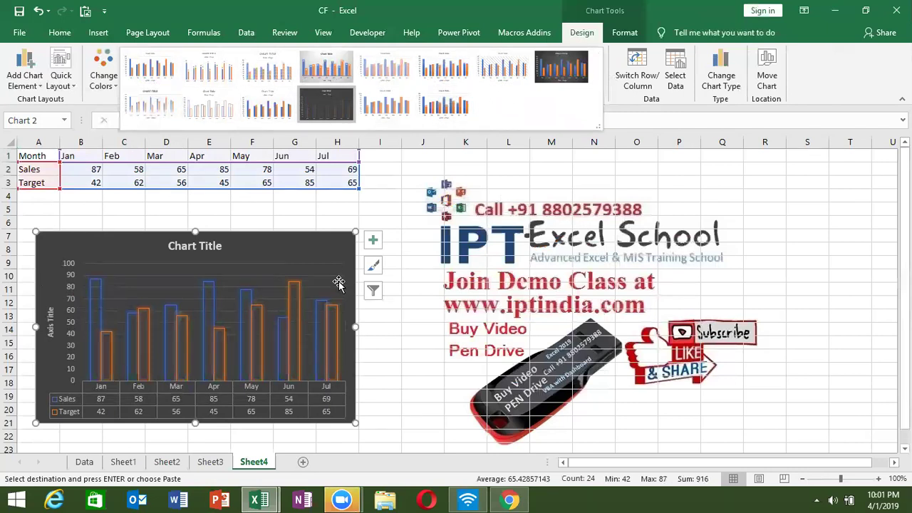
pyautogui.click(422, 226)
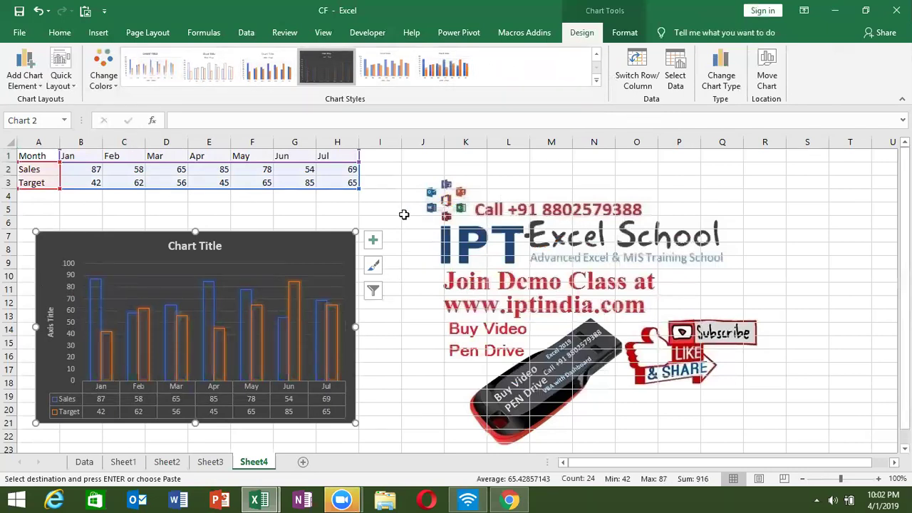
pyautogui.click(404, 209)
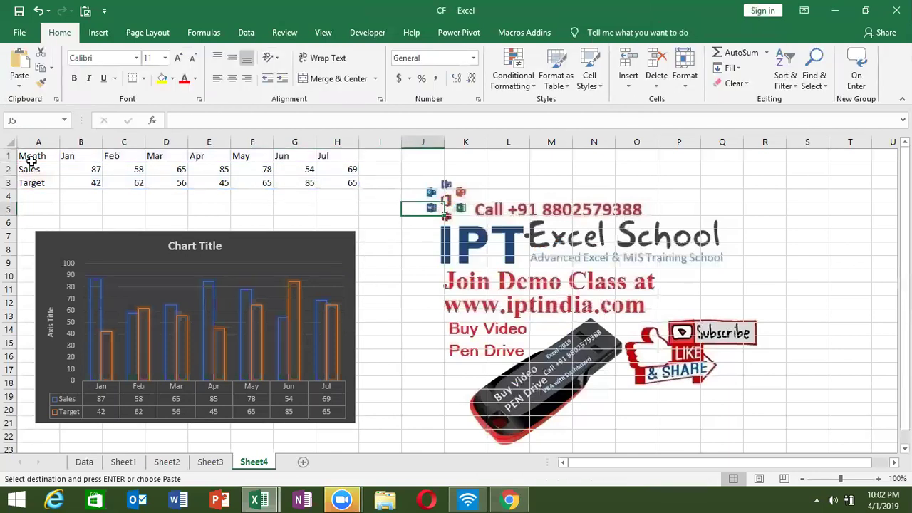
# - Copy the Month/Sales/Target table and paste it into a new Sheet5
pyautogui.click(31, 182)
pyautogui.moveTo(31, 155)
pyautogui.mouseDown()
pyautogui.moveTo(300, 156)
pyautogui.moveTo(337, 185)
pyautogui.mouseUp()
pyautogui.hotkey('ctrl', 'c')
pyautogui.click(303, 461)
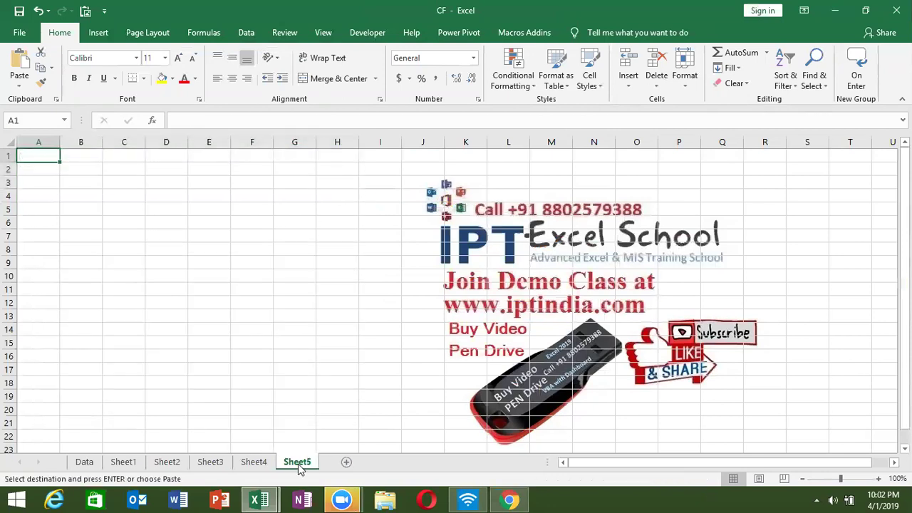
pyautogui.hotkey('ctrl', 'v')
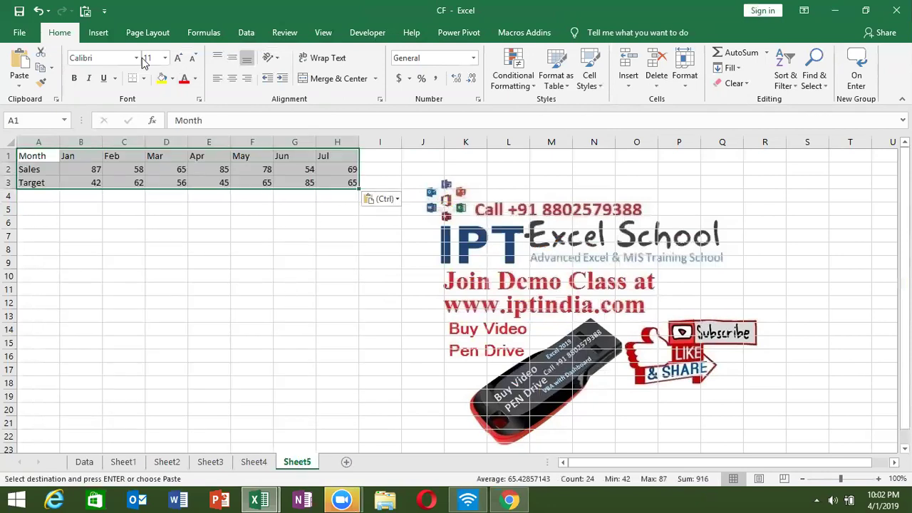
# - Insert a clustered column chart, move it below the data, and enlarge it
pyautogui.click(110, 34)
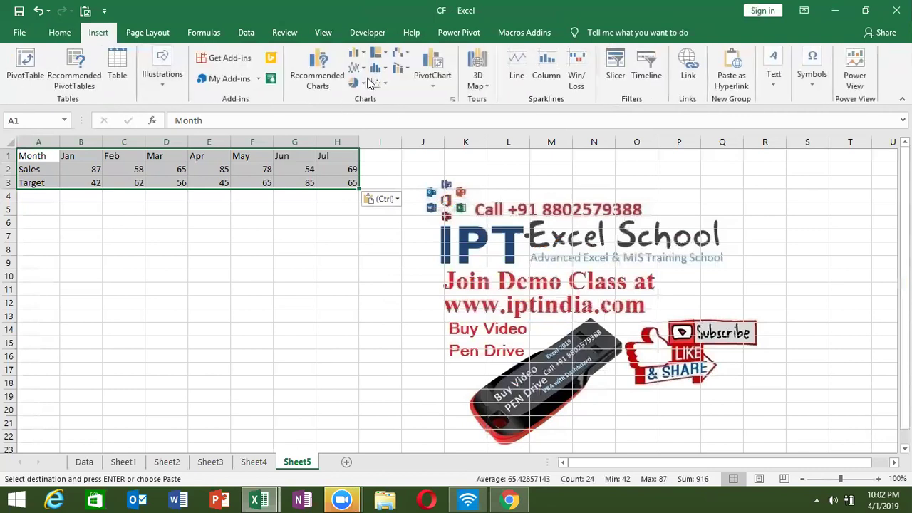
pyautogui.click(363, 55)
pyautogui.click(370, 64)
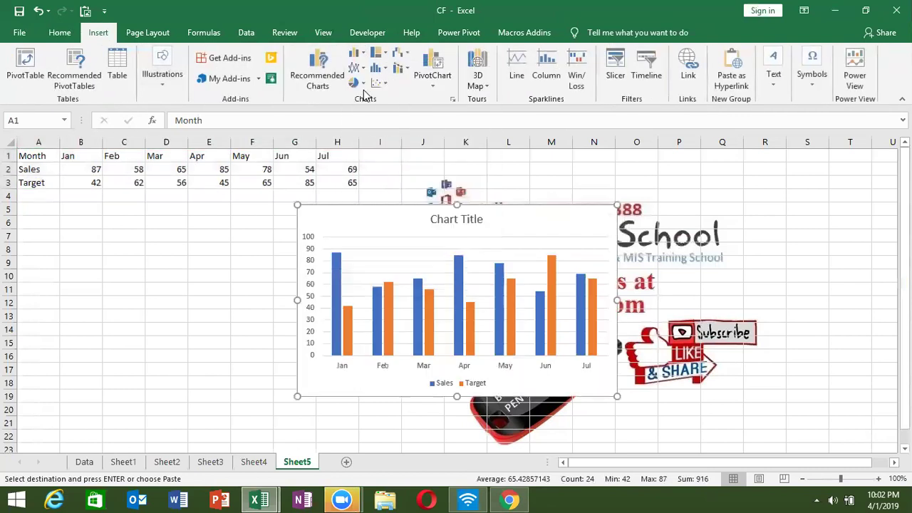
pyautogui.moveTo(362, 226)
pyautogui.mouseDown()
pyautogui.moveTo(130, 255)
pyautogui.moveTo(106, 235)
pyautogui.mouseUp()
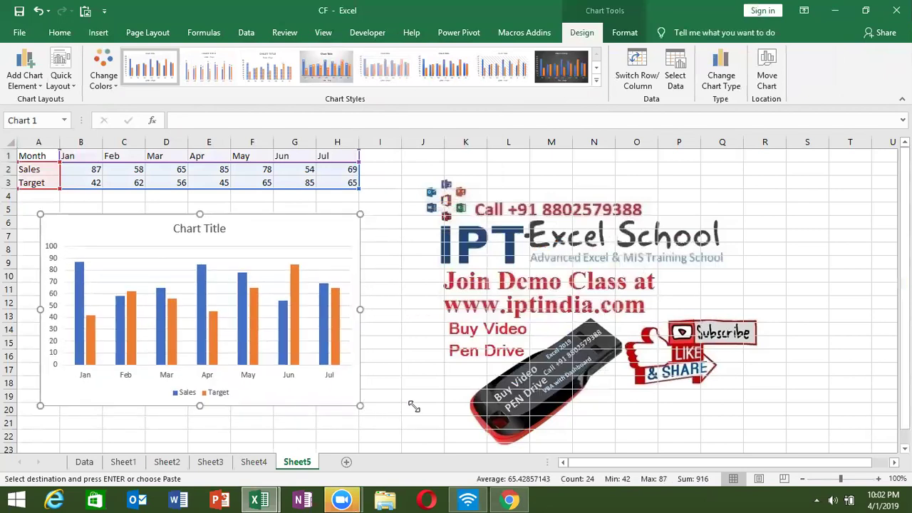
pyautogui.doubleClick(357, 404)
pyautogui.moveTo(357, 404); pyautogui.dragTo(422, 417)
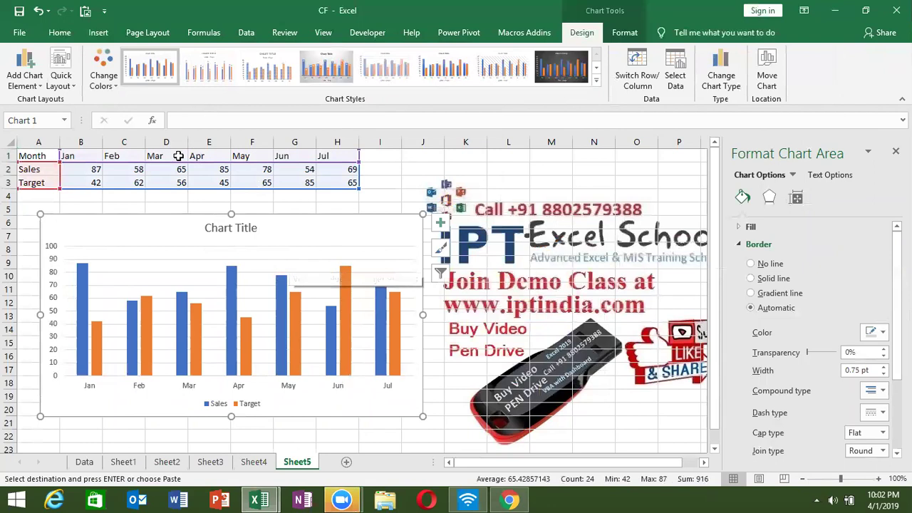
# - Select A1:H3 and press F11 to create the Chart1 chart sheet
pyautogui.moveTo(29, 155)
pyautogui.mouseDown()
pyautogui.moveTo(326, 167)
pyautogui.moveTo(338, 178)
pyautogui.mouseUp()
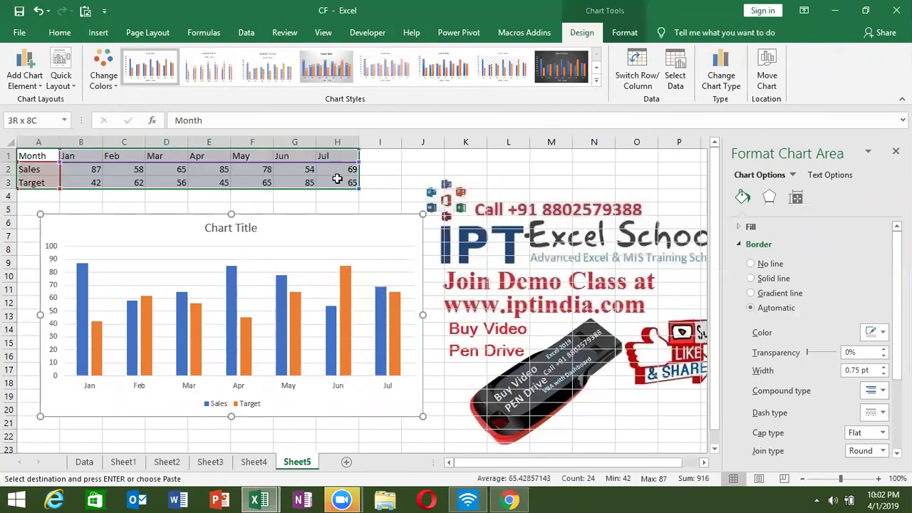
pyautogui.hotkey('ctrl', 'v')
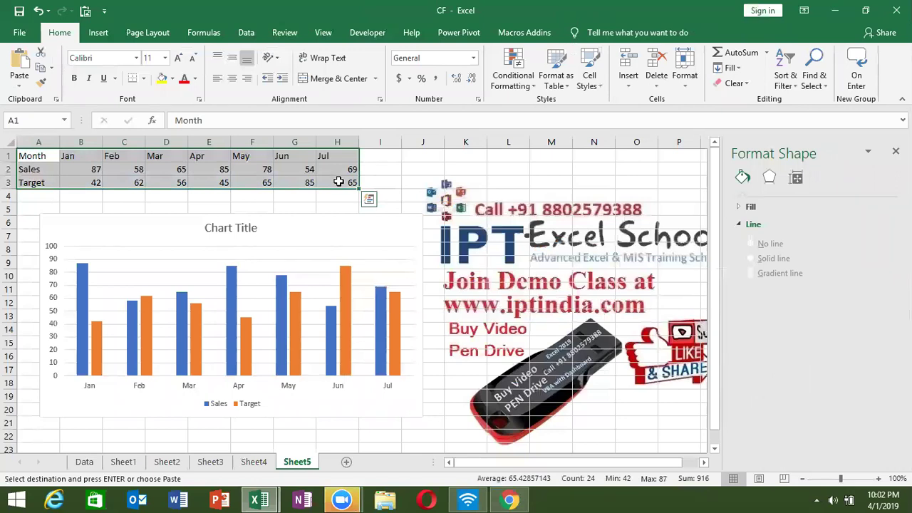
pyautogui.press('F11')
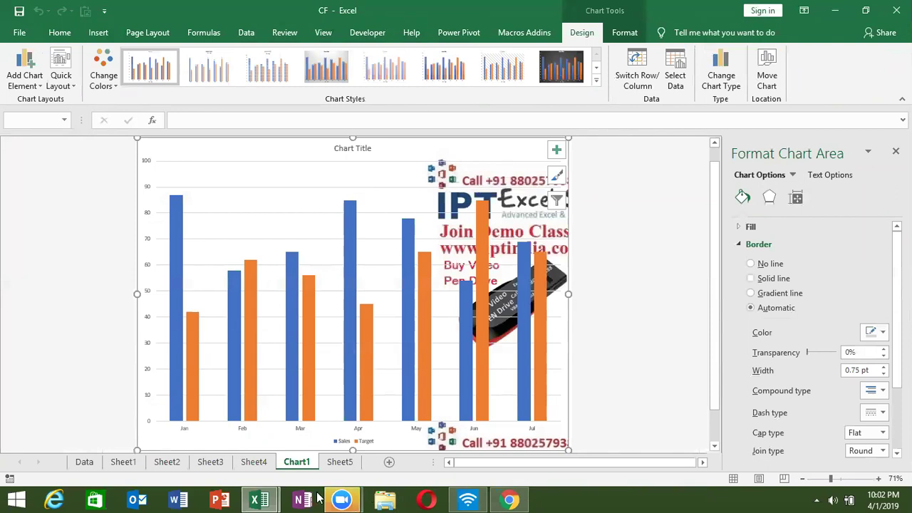
# - Glance at the Sheet4 chart, then go back to Sheet5 and select its Sales/Target column chart
pyautogui.click(253, 468)
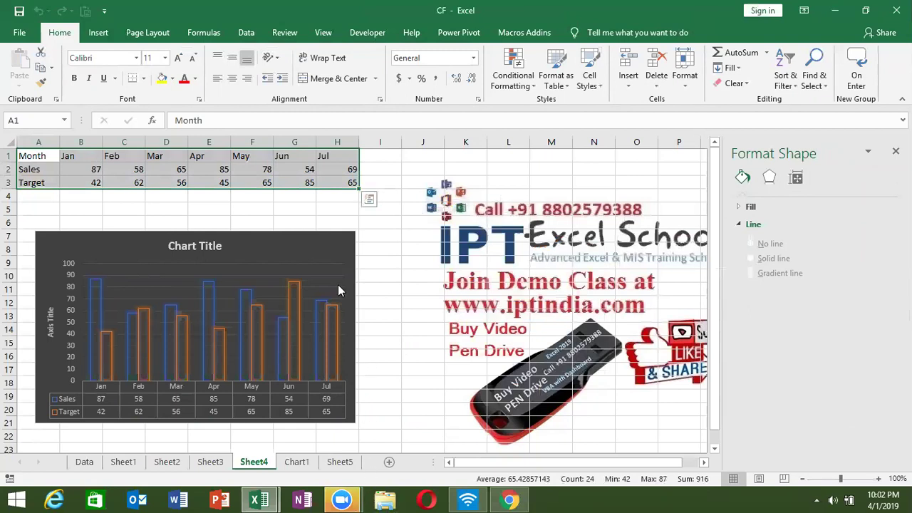
pyautogui.click(321, 252)
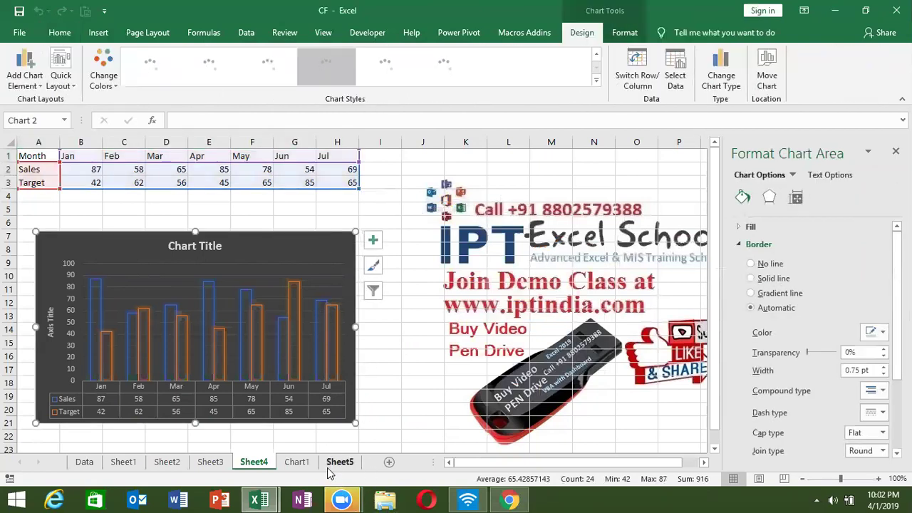
pyautogui.click(340, 462)
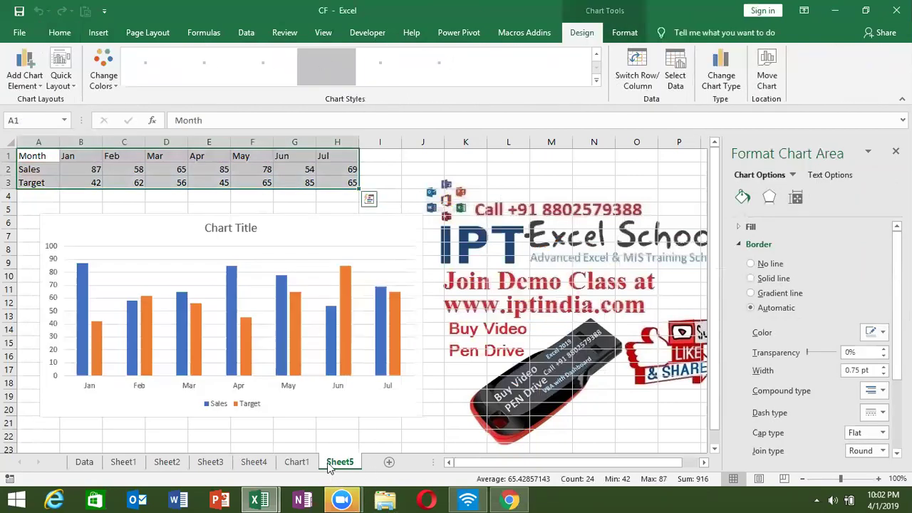
pyautogui.click(336, 220)
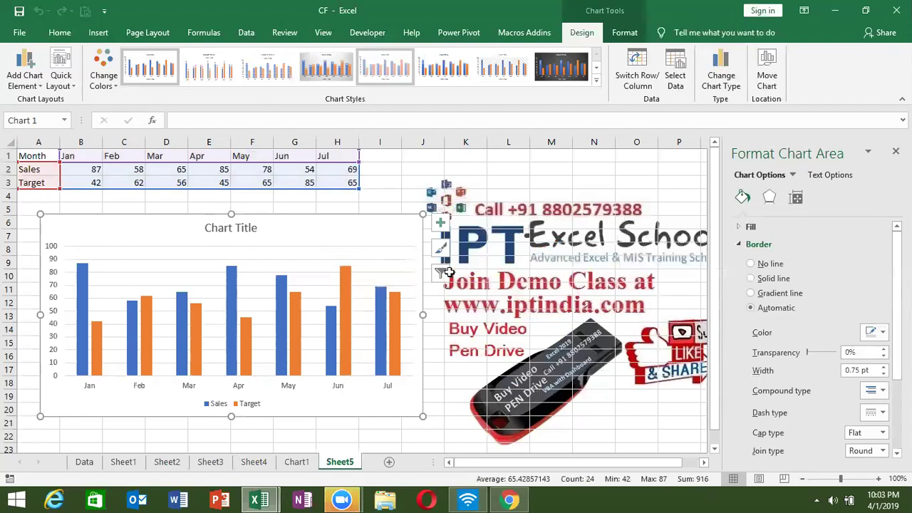
# - Select the gridlines, plot area and Sales bars in turn, then the whole chart area, and close the formatting pane
pyautogui.click(398, 259)
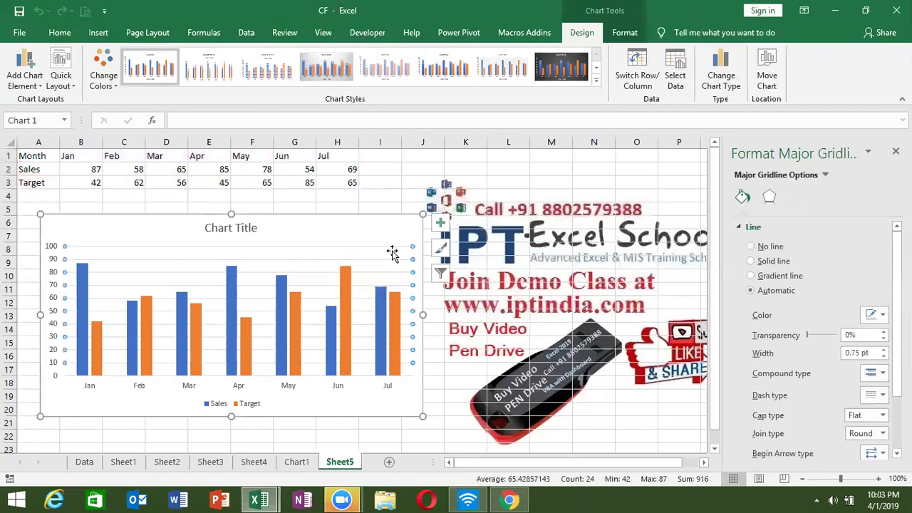
pyautogui.click(392, 253)
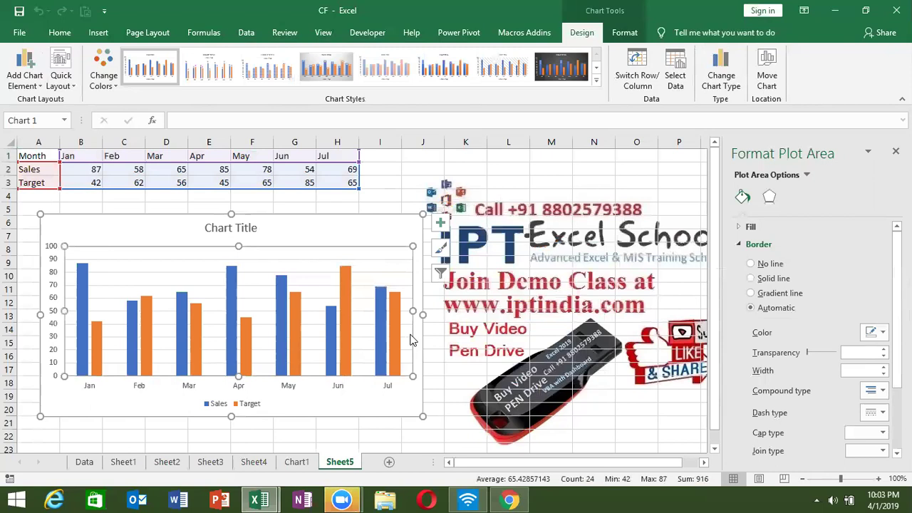
pyautogui.click(331, 323)
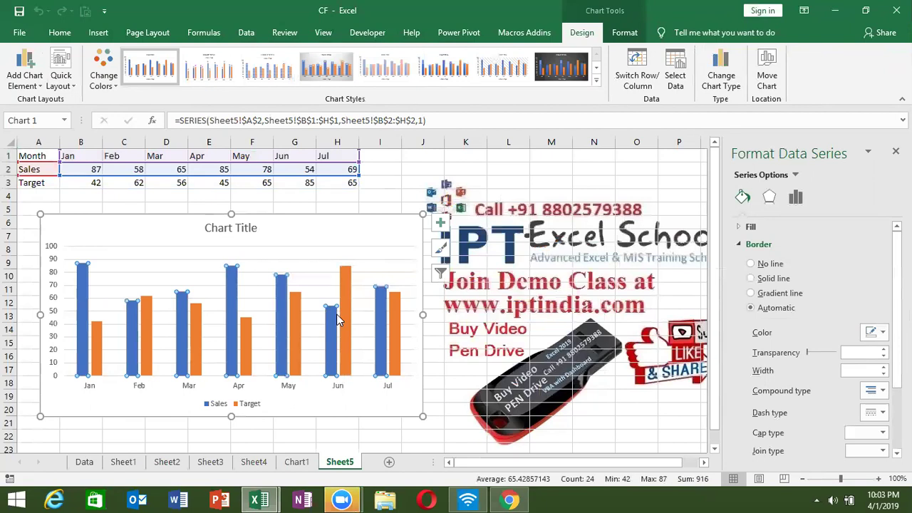
pyautogui.click(362, 233)
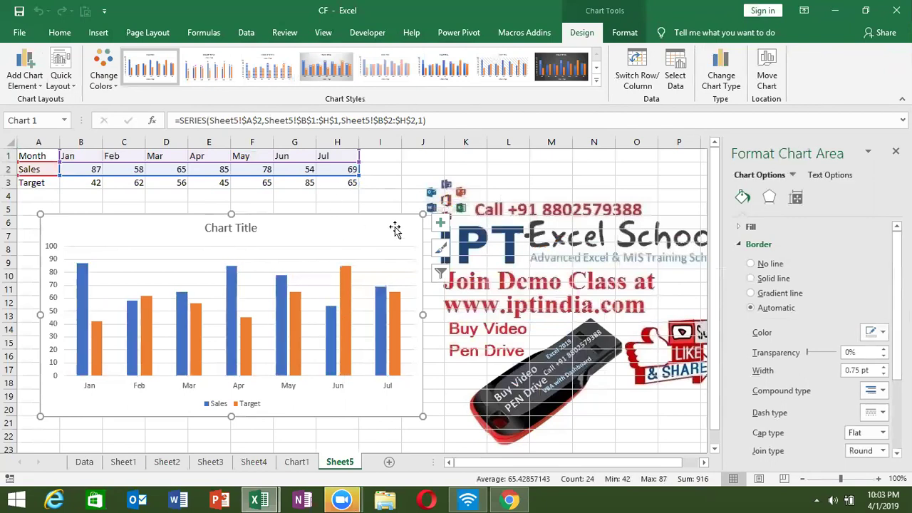
pyautogui.click(896, 151)
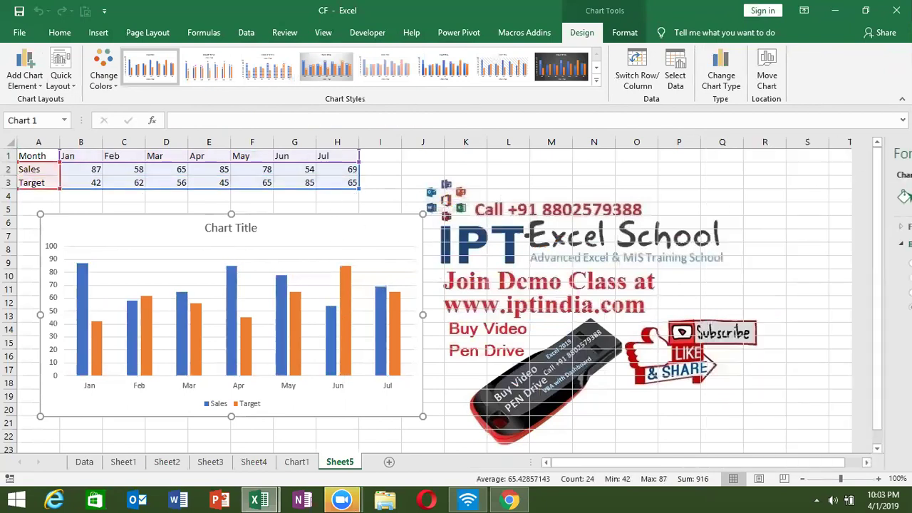
# - Open Format Chart Area from the chart's shortcut menu, add a new blank sheet, then return to Sheet5
pyautogui.rightClick(362, 232)
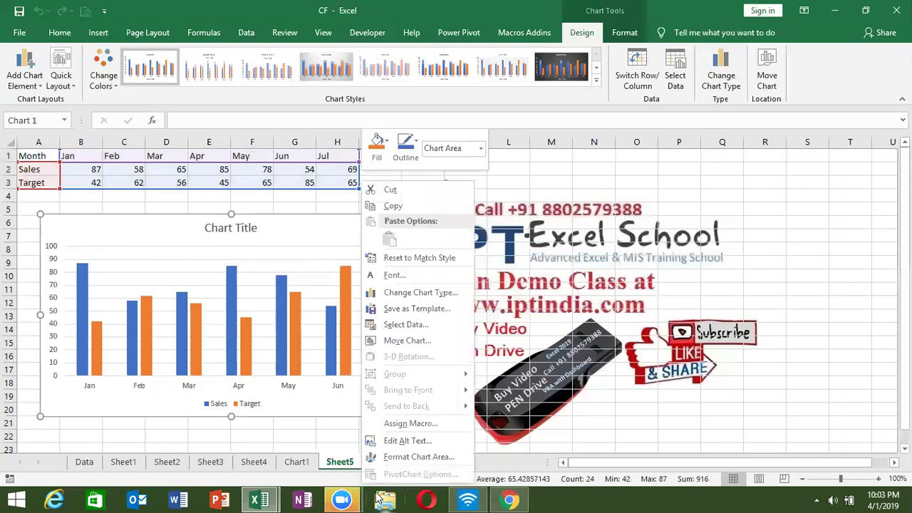
pyautogui.click(391, 459)
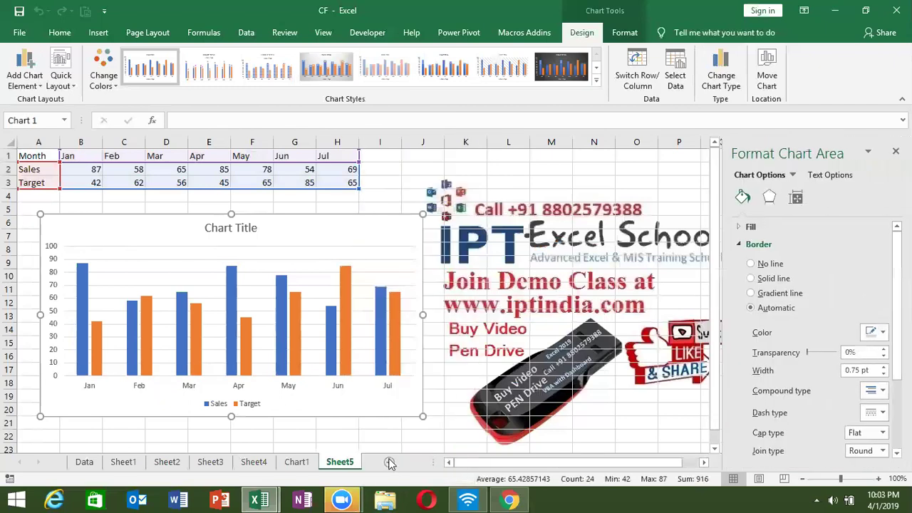
pyautogui.click(389, 462)
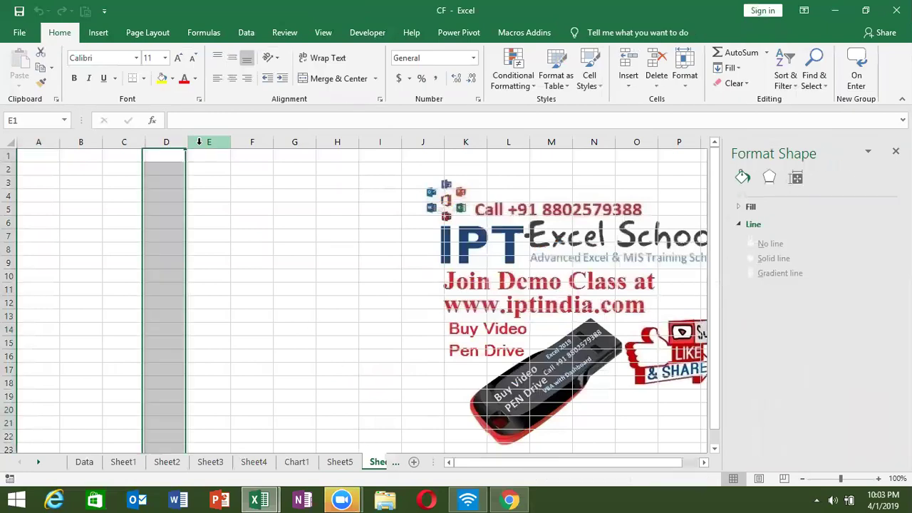
pyautogui.click(303, 246)
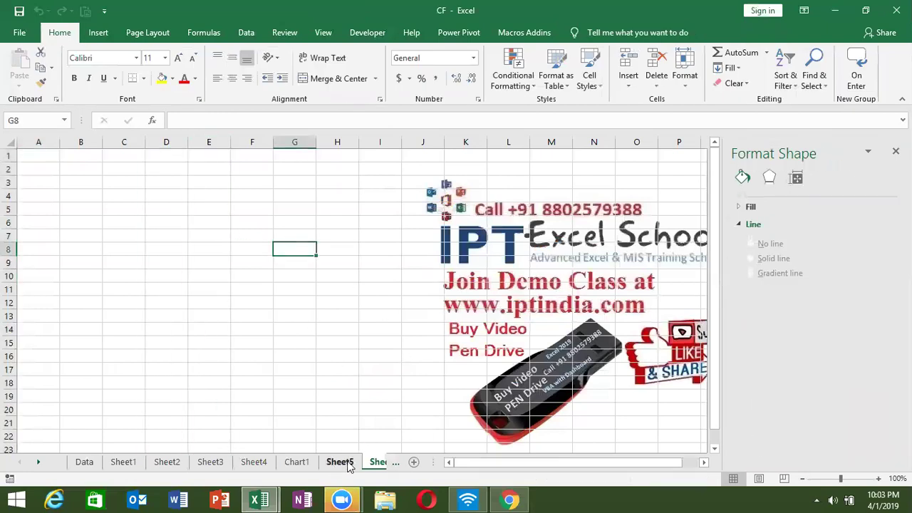
pyautogui.click(340, 462)
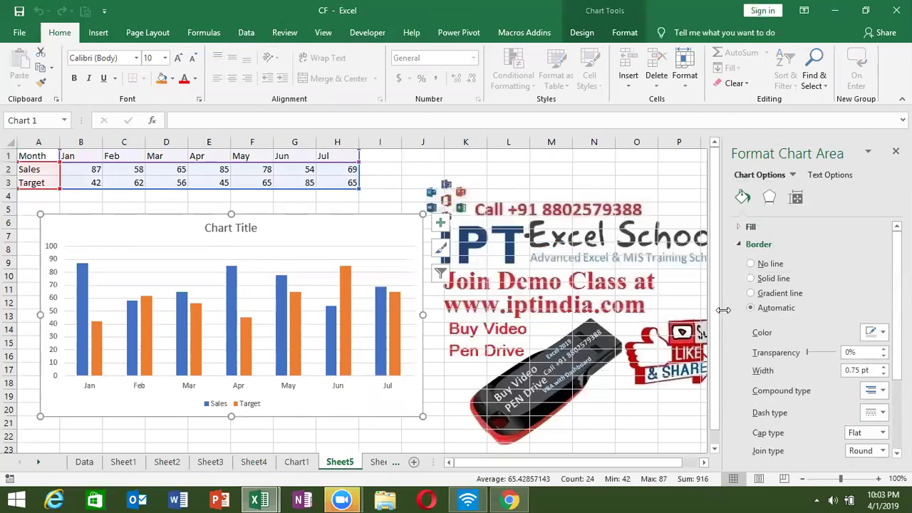
# - Collapse Border and set the chart area's Fill to No fill, leaving it transparent
pyautogui.click(739, 244)
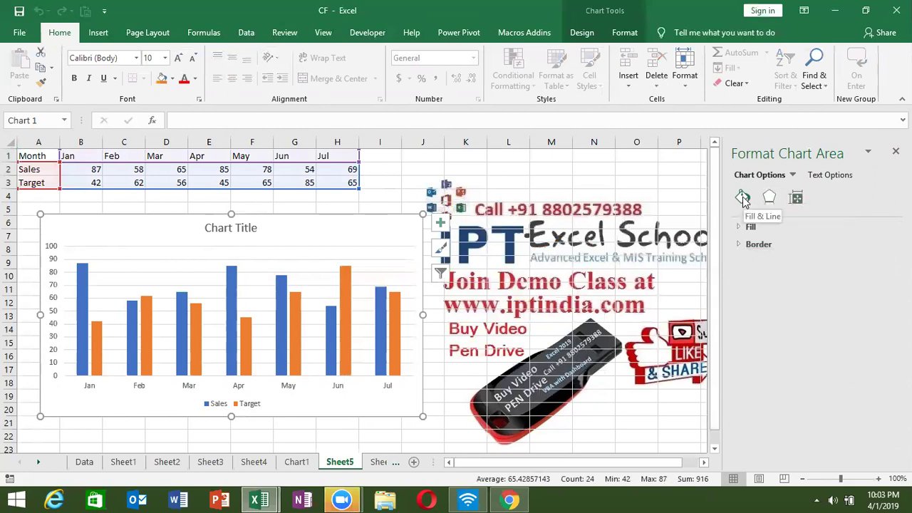
pyautogui.click(761, 226)
pyautogui.click(761, 226)
pyautogui.click(752, 228)
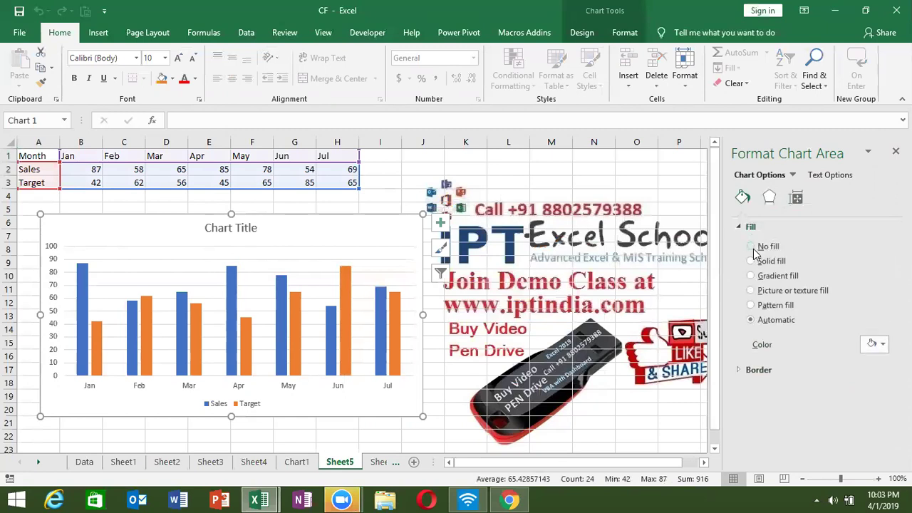
pyautogui.click(752, 248)
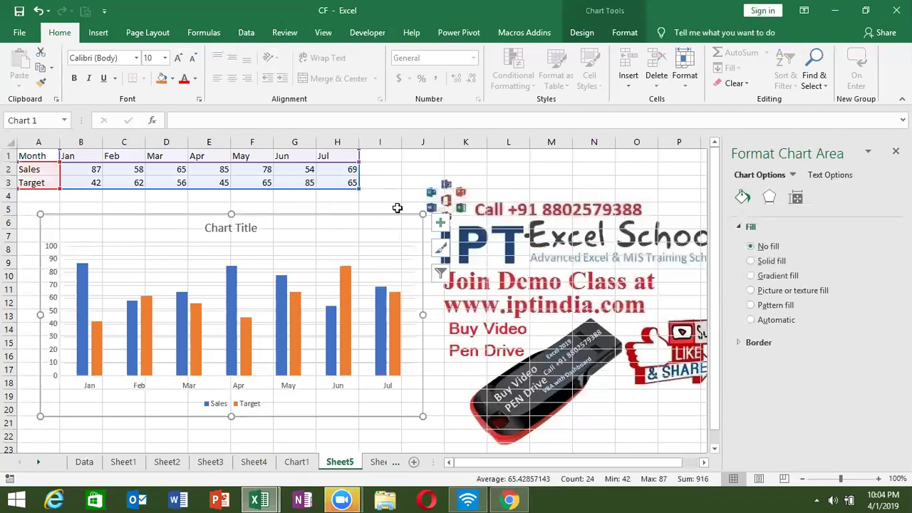
pyautogui.click(240, 194)
# - Select the range A5:K21 lying behind the chart with Shift+arrow keys
pyautogui.press('Down')
pyautogui.press('Down')
pyautogui.press('Left')
pyautogui.press('Left')
pyautogui.press('Left')
pyautogui.press('Left')
pyautogui.press('Left')
pyautogui.press('Up')
pyautogui.hotkey('shift', 'Right')
pyautogui.hotkey('shift', 'Right')
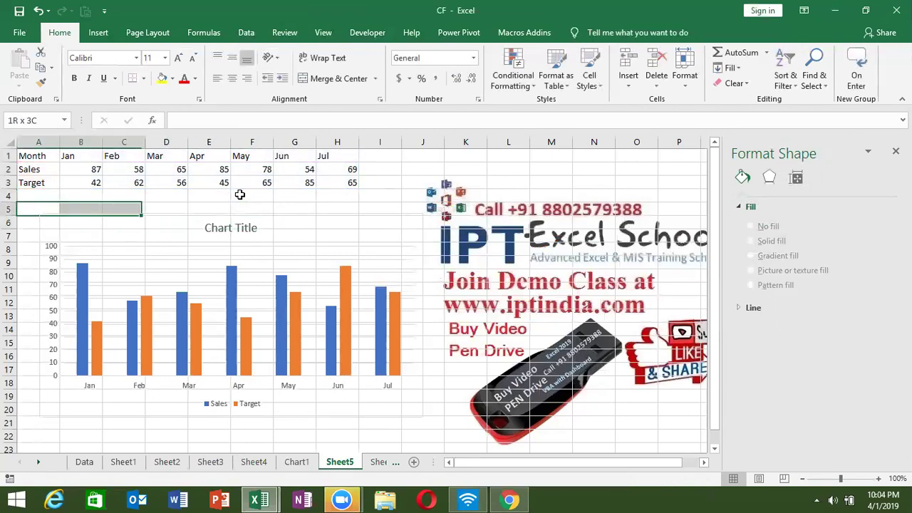
pyautogui.hotkey('shift', 'Right')
pyautogui.hotkey('shift', 'Right')
pyautogui.hotkey('shift', 'Right')
pyautogui.hotkey('shift', 'Right')
pyautogui.hotkey('shift', 'Right')
pyautogui.hotkey('shift', 'Down')
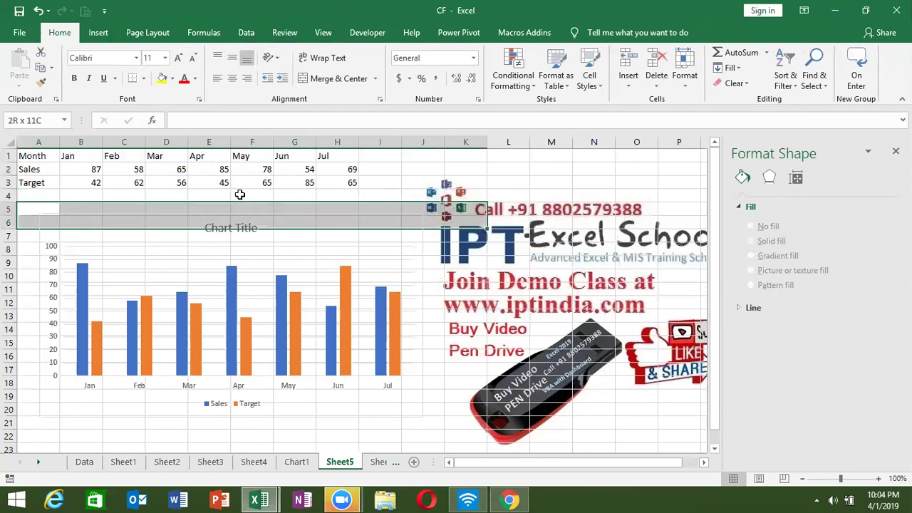
pyautogui.hotkey('shift', 'Right')
pyautogui.hotkey('shift', 'Down')
pyautogui.hotkey('shift', 'Down')
pyautogui.hotkey('shift', 'Down')
pyautogui.hotkey('shift', 'Down')
pyautogui.hotkey('shift', 'Down')
pyautogui.hotkey('shift', 'Down')
pyautogui.hotkey('shift', 'Down')
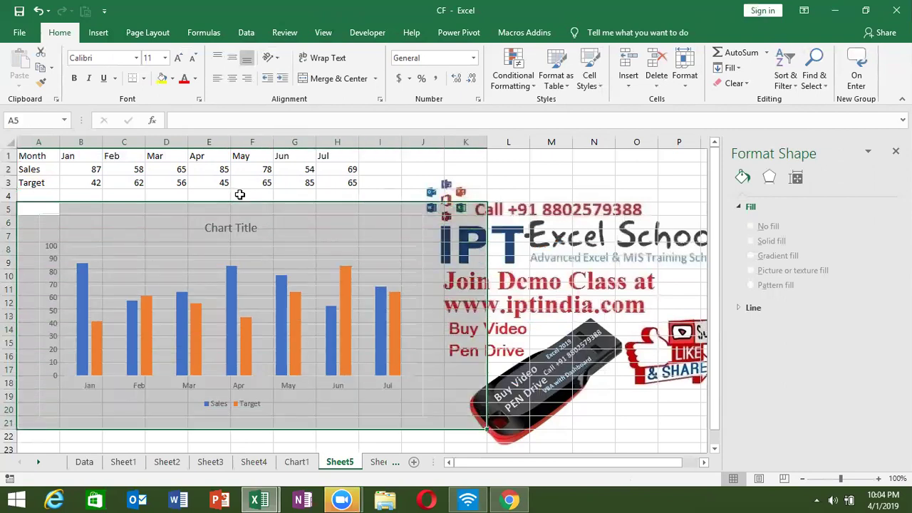
# - Fill A5:K21 with Black, then click off the range and reselect the chart
pyautogui.click(174, 81)
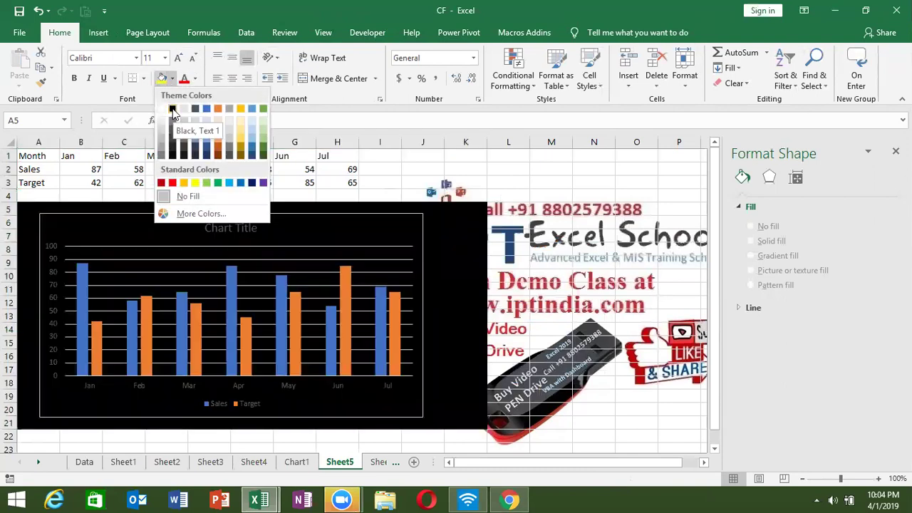
pyautogui.click(173, 109)
pyautogui.doubleClick(554, 318)
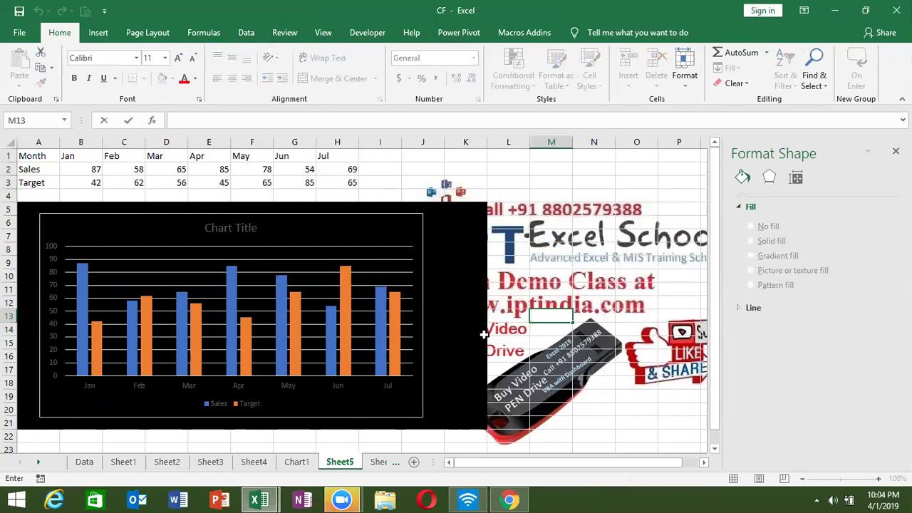
pyautogui.click(370, 240)
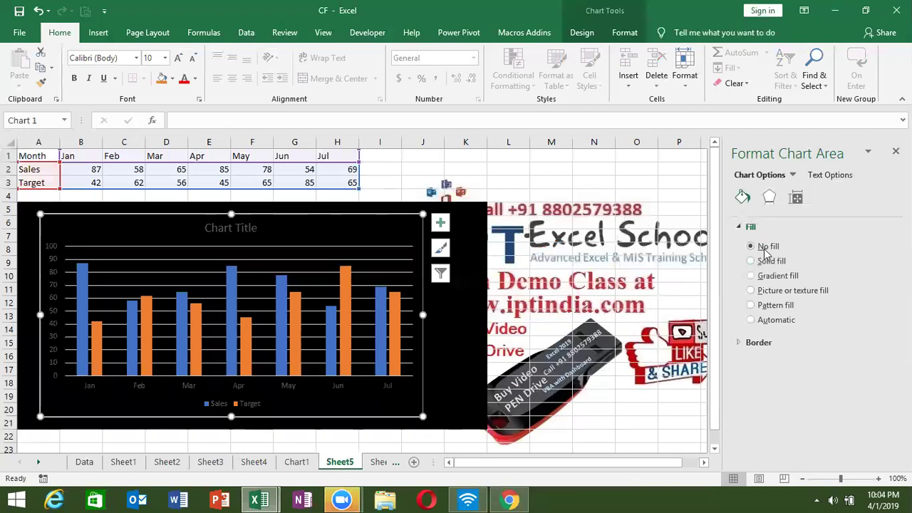
# - Give the chart area a Solid fill in Black
pyautogui.click(776, 262)
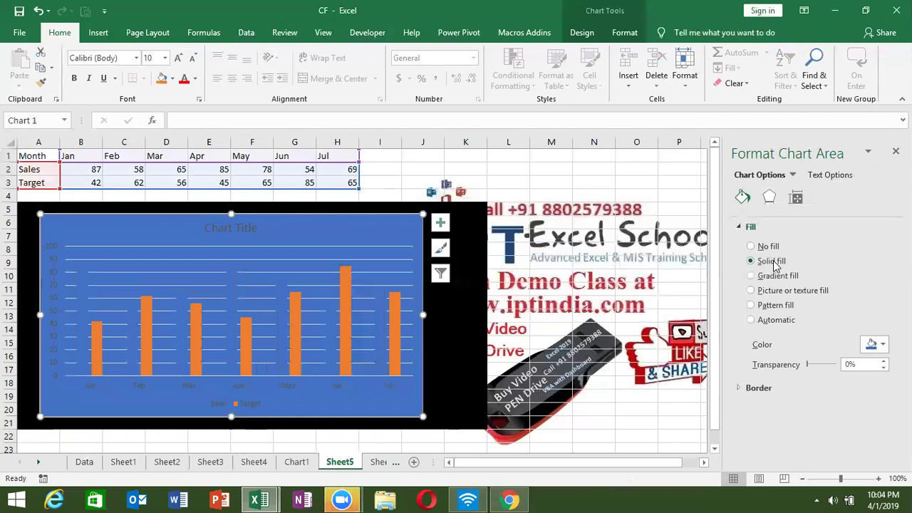
pyautogui.click(875, 345)
pyautogui.click(812, 375)
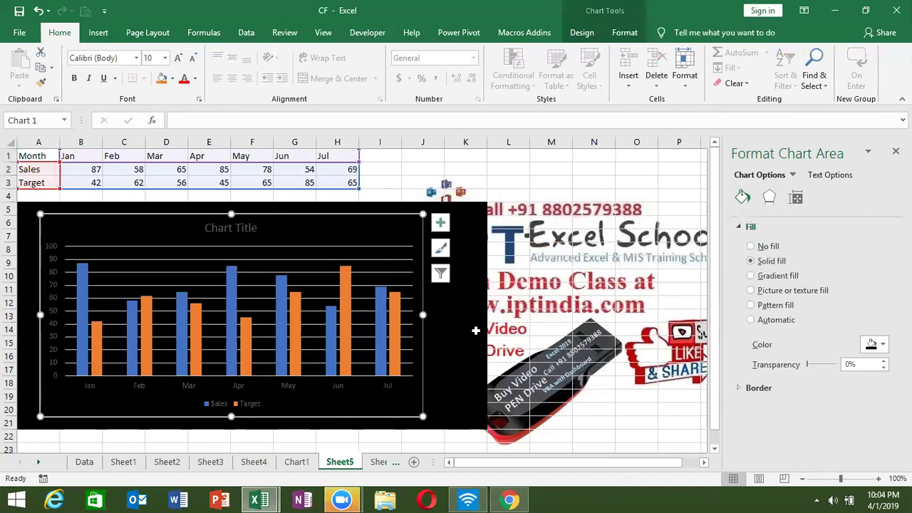
# - Clear the black shading from rows 5–21 with No Fill, then reselect the chart
pyautogui.click(476, 330)
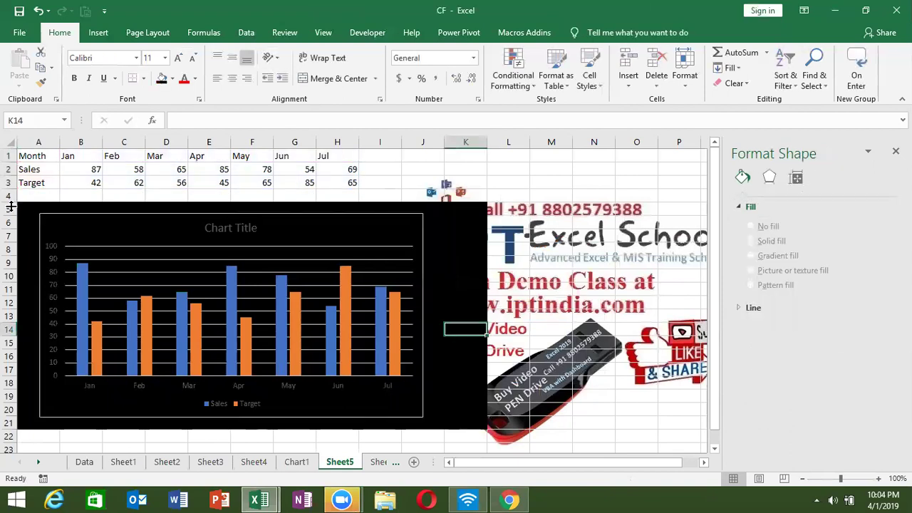
pyautogui.moveTo(9, 208); pyautogui.dragTo(24, 424)
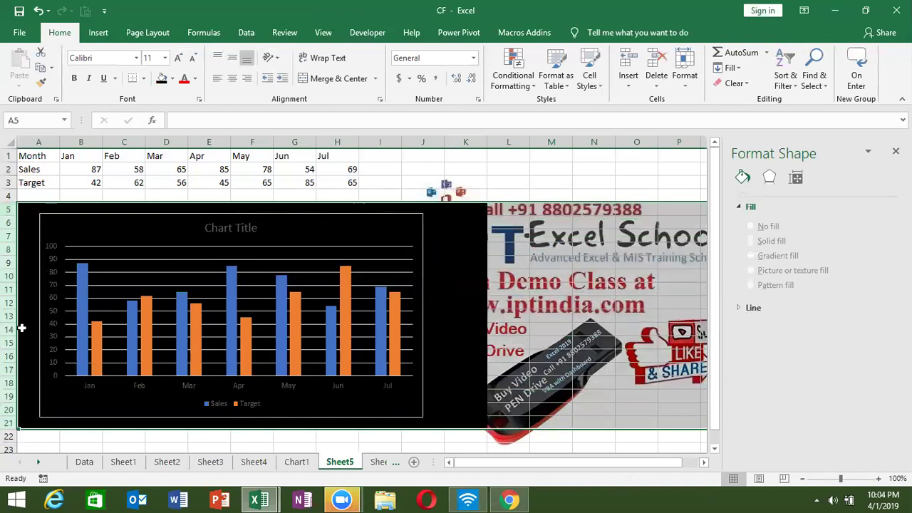
pyautogui.click(173, 79)
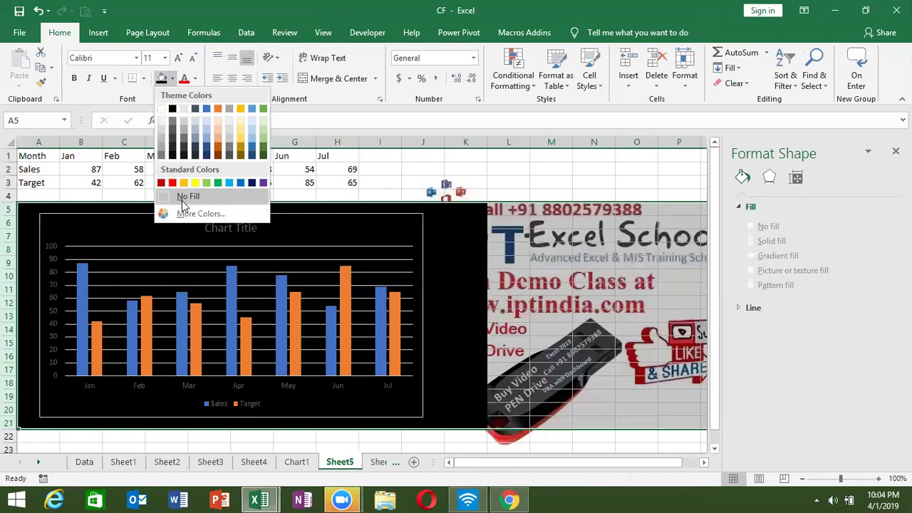
pyautogui.click(186, 196)
pyautogui.click(182, 197)
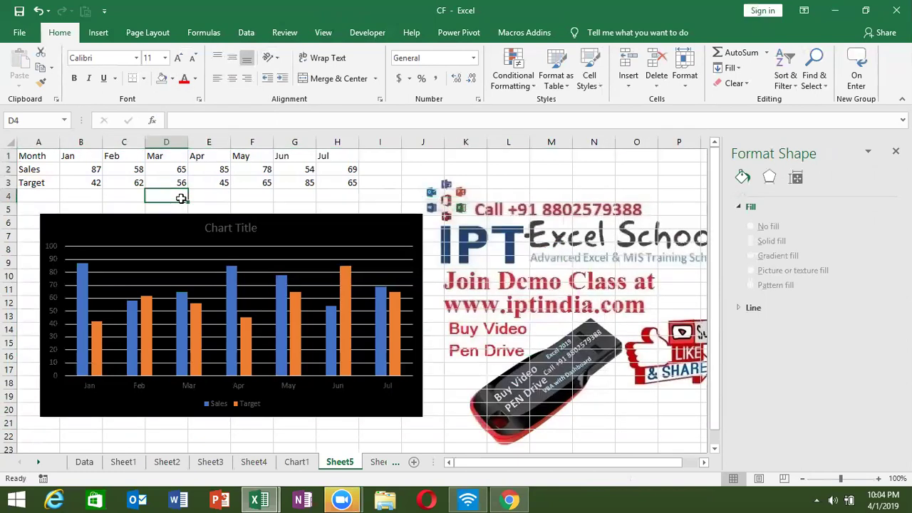
pyautogui.click(301, 216)
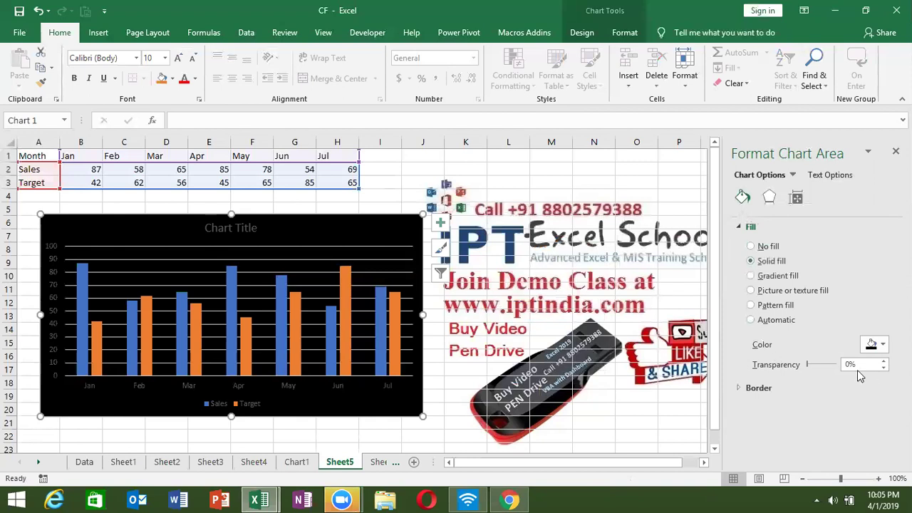
# - Raise the black fill's transparency to about 32%, then ease it back slightly
pyautogui.click(820, 364)
pyautogui.click(819, 364)
pyautogui.click(819, 365)
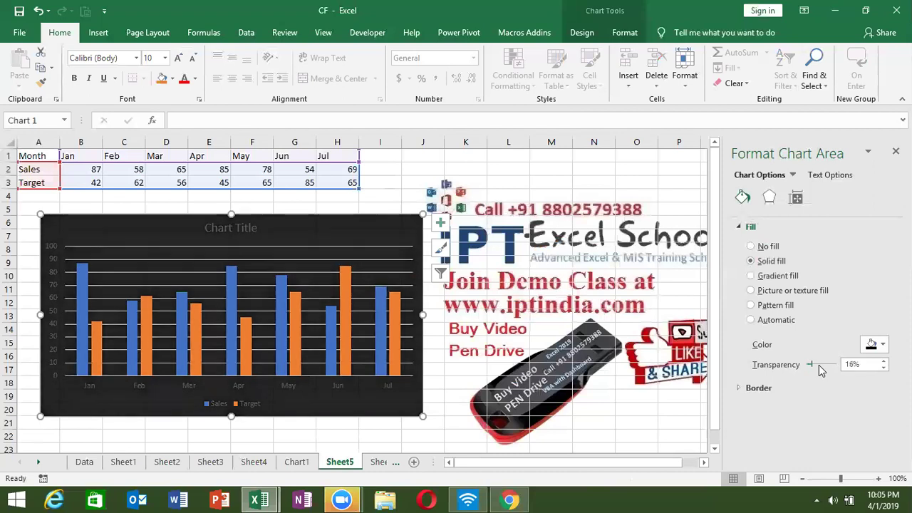
pyautogui.click(818, 365)
pyautogui.click(819, 367)
pyautogui.click(817, 367)
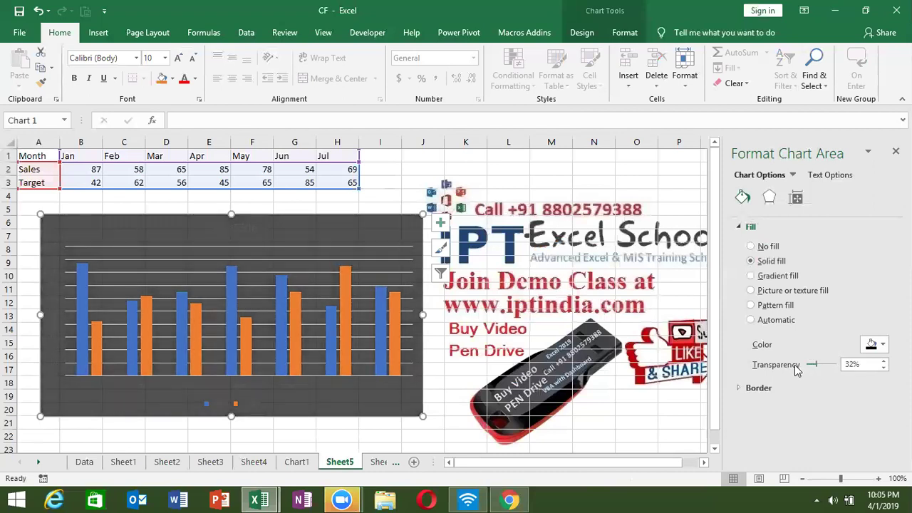
pyautogui.moveTo(817, 366); pyautogui.dragTo(809, 369)
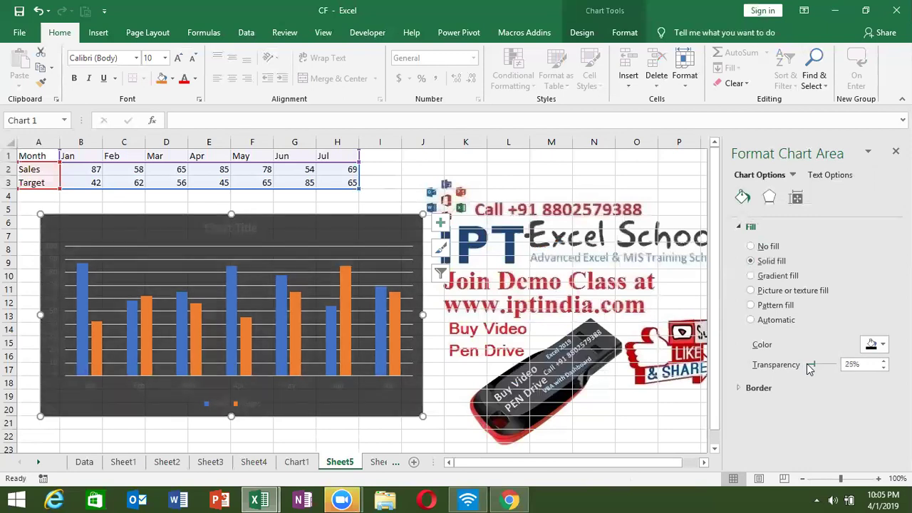
# - Try a Gradient fill by shifting its stops, then switch to Picture or texture fill
pyautogui.click(767, 278)
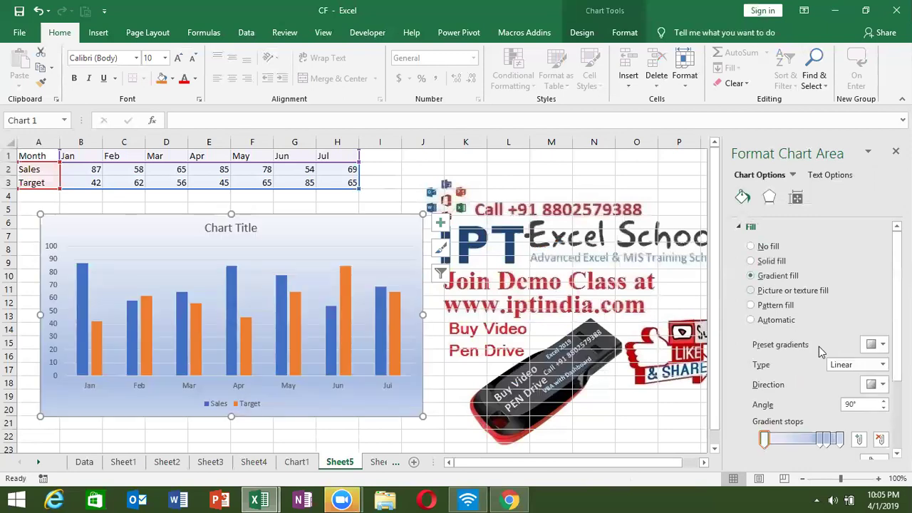
pyautogui.click(819, 440)
pyautogui.moveTo(819, 440); pyautogui.dragTo(791, 440)
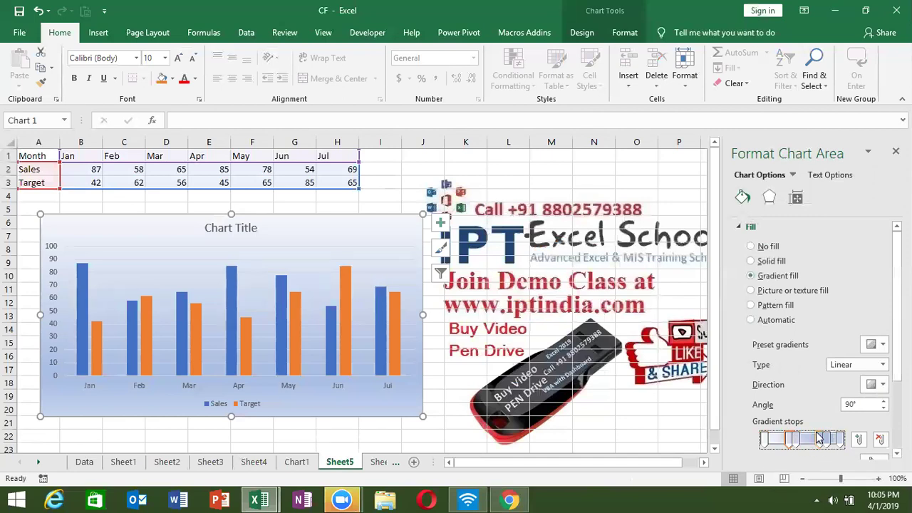
pyautogui.click(818, 439)
pyautogui.click(753, 291)
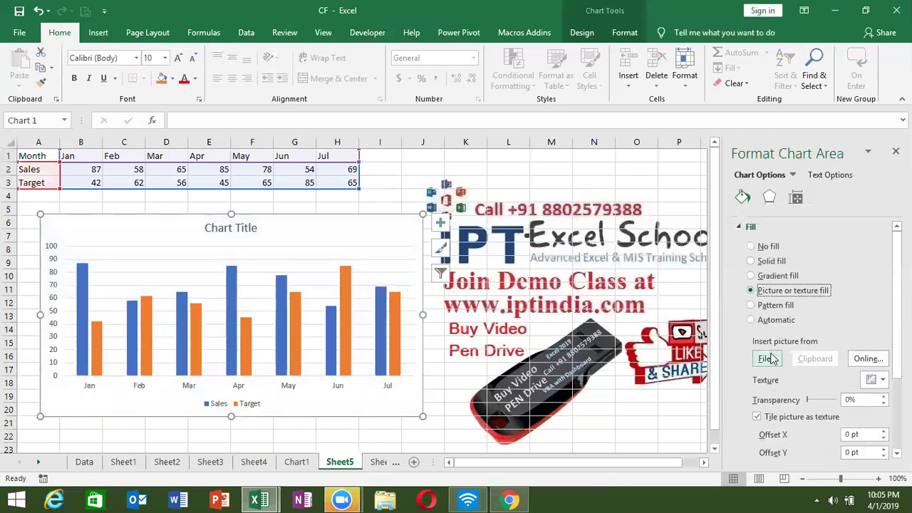
# - Use the Excel School advert picture from the Desktop as chart background at 40% transparency
pyautogui.click(768, 359)
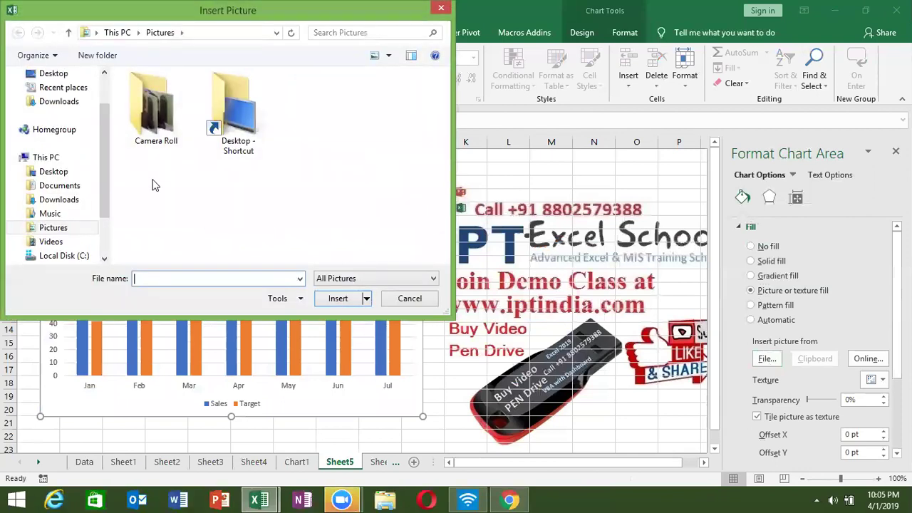
pyautogui.click(72, 172)
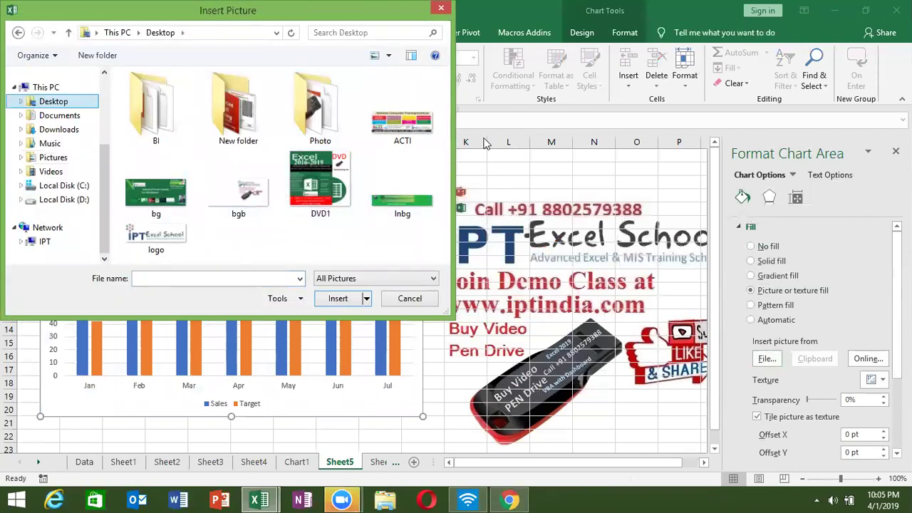
pyautogui.scroll(-1, 320, 185)
pyautogui.doubleClick(140, 240)
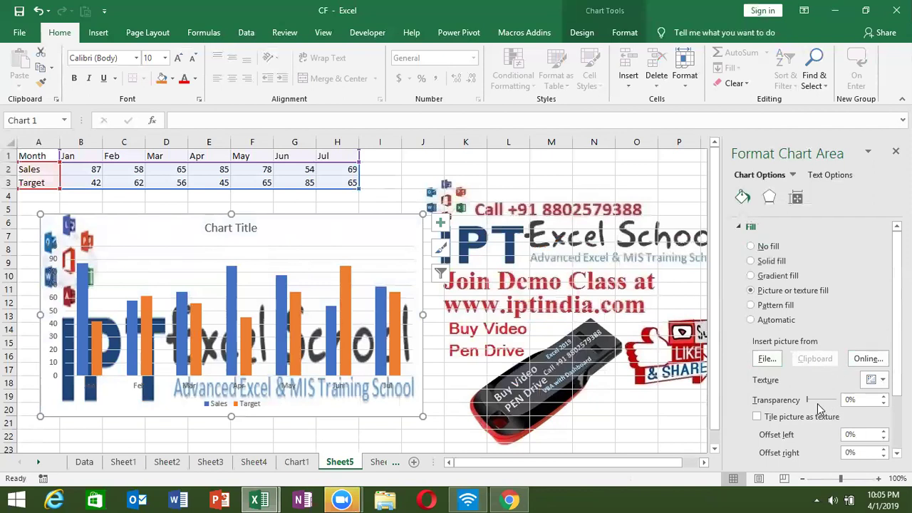
pyautogui.moveTo(816, 401); pyautogui.dragTo(819, 401)
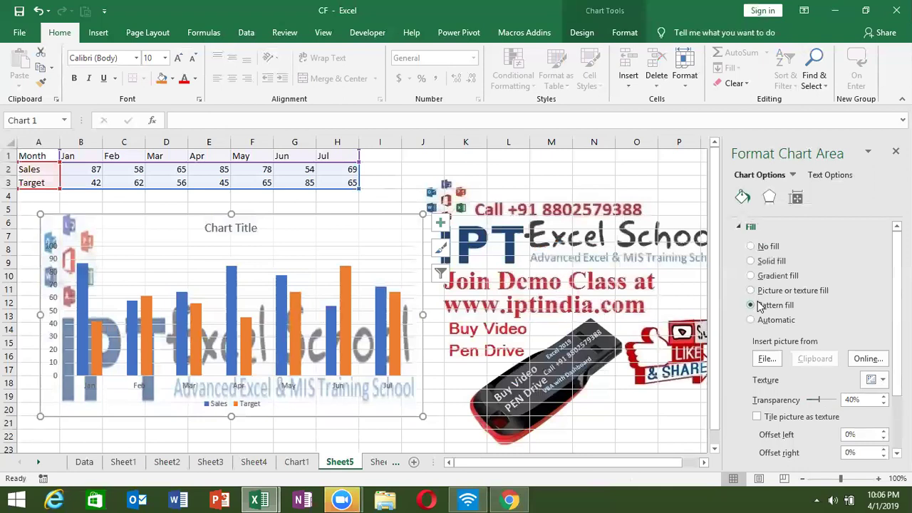
# - Try Pattern fill, then return the chart area to Automatic fill and view Border options
pyautogui.click(758, 305)
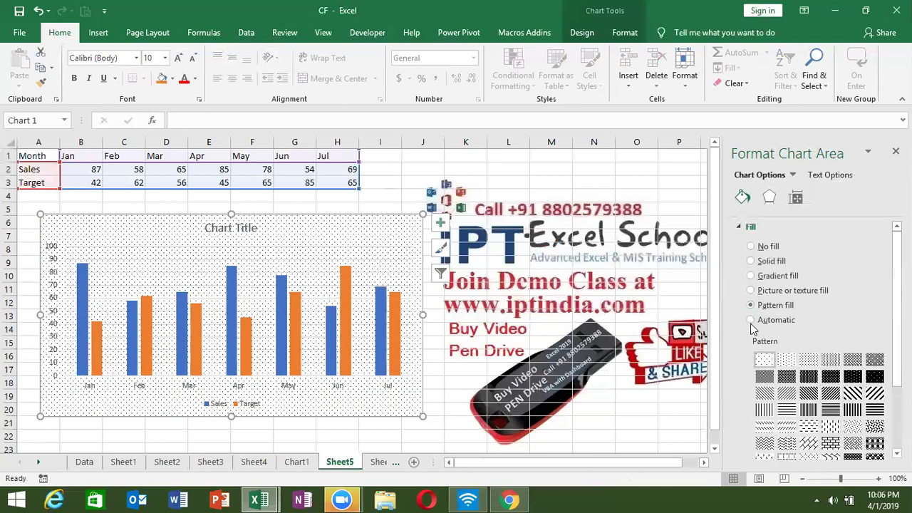
pyautogui.click(752, 320)
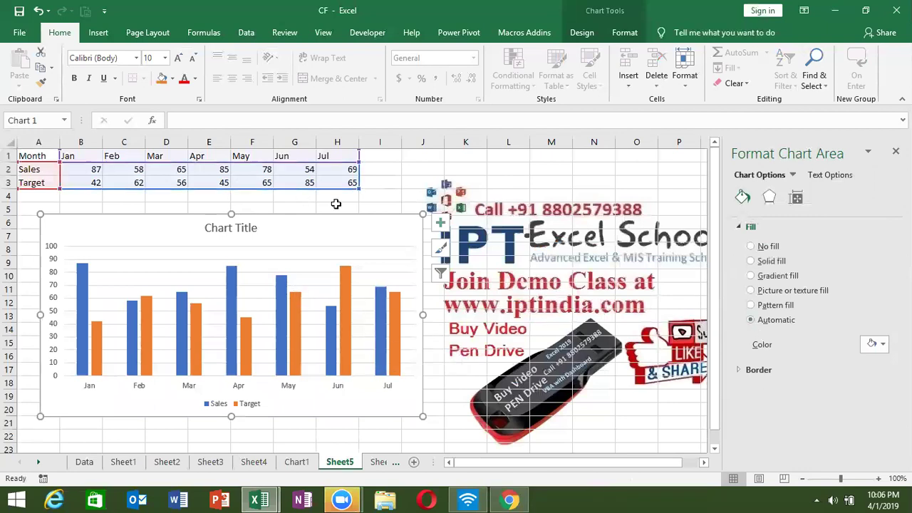
pyautogui.click(754, 371)
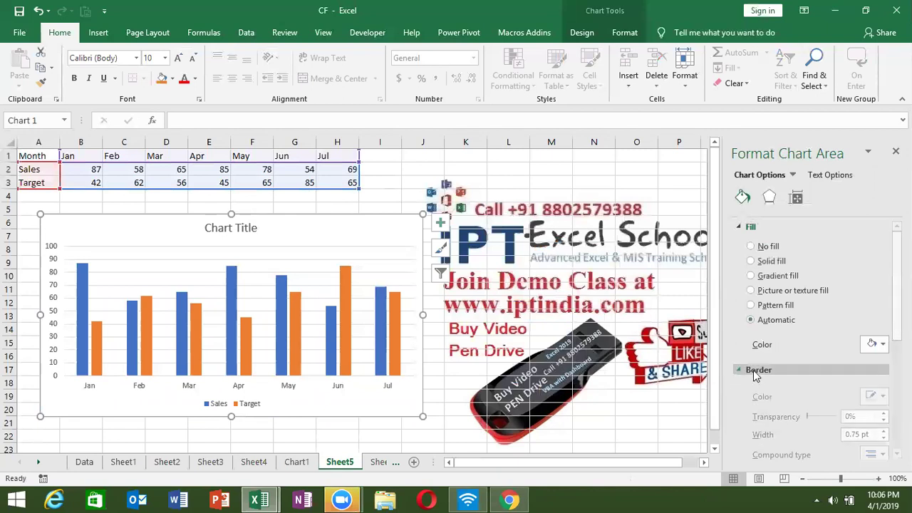
# - Browse the chart's Effects and Size & Properties settings, including size and print properties
pyautogui.click(769, 199)
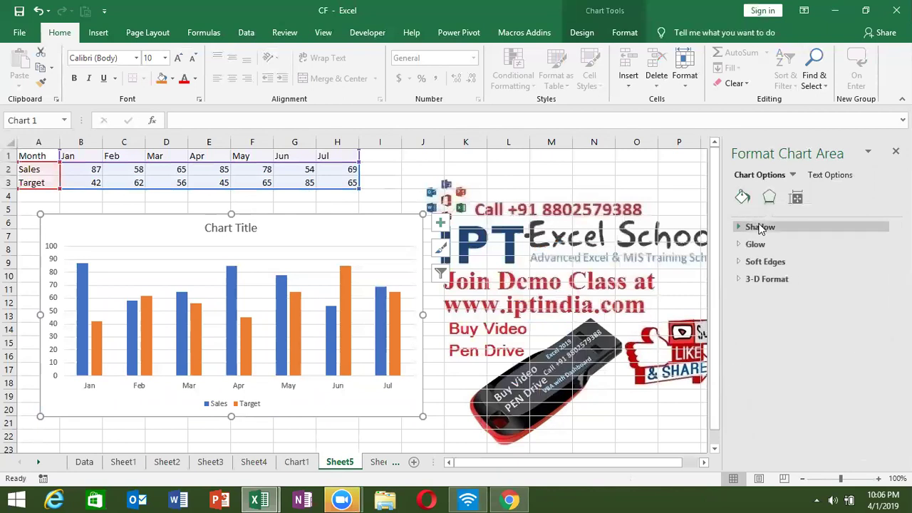
pyautogui.click(797, 201)
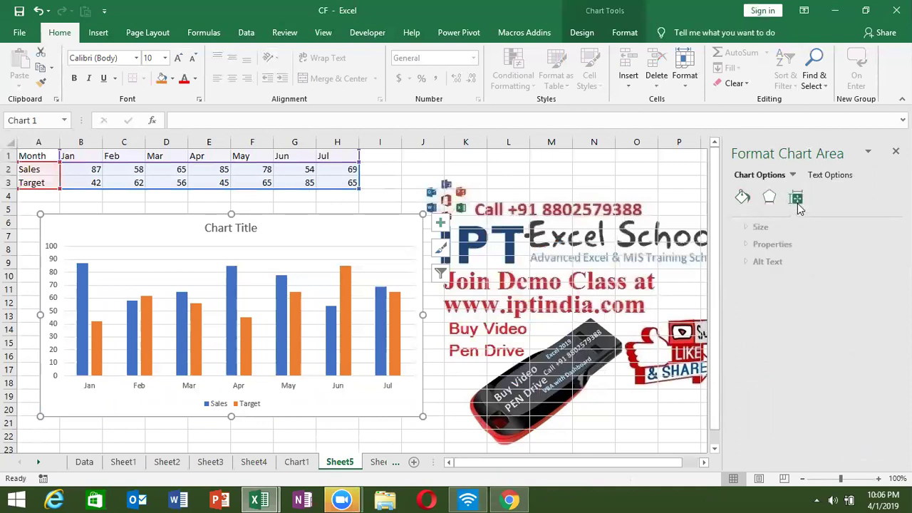
pyautogui.click(750, 228)
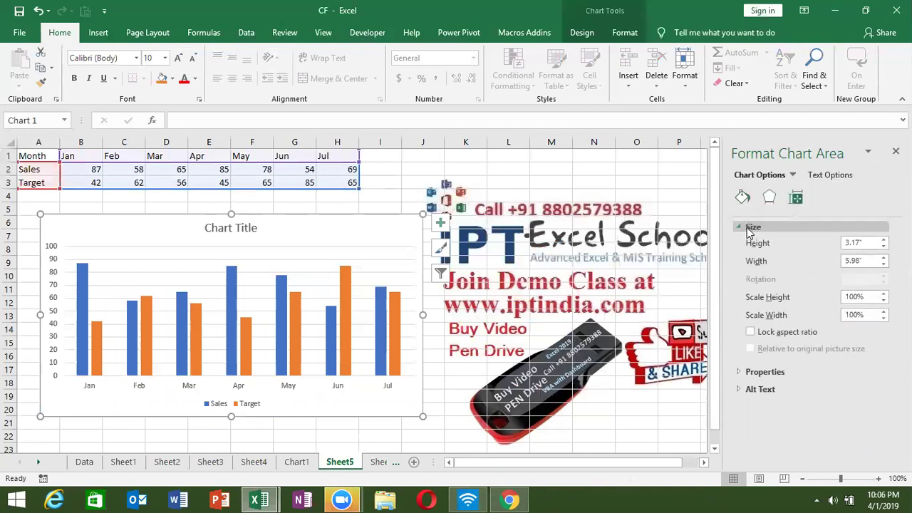
pyautogui.click(748, 229)
pyautogui.click(742, 246)
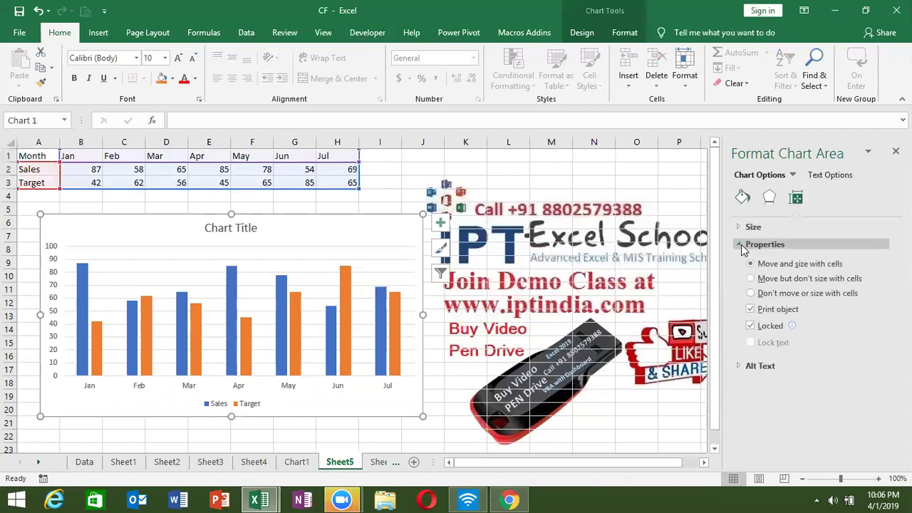
# - Collapse Properties and select the chart's plot area to format it
pyautogui.click(743, 246)
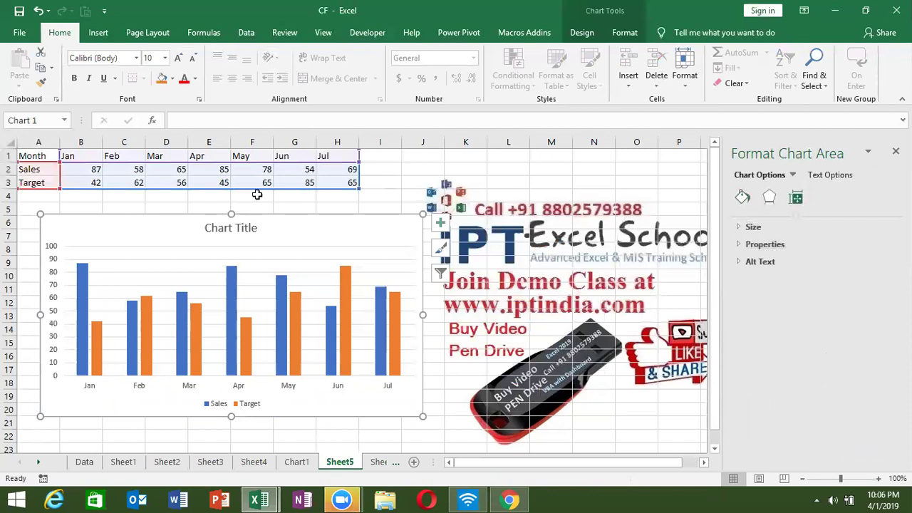
pyautogui.click(307, 255)
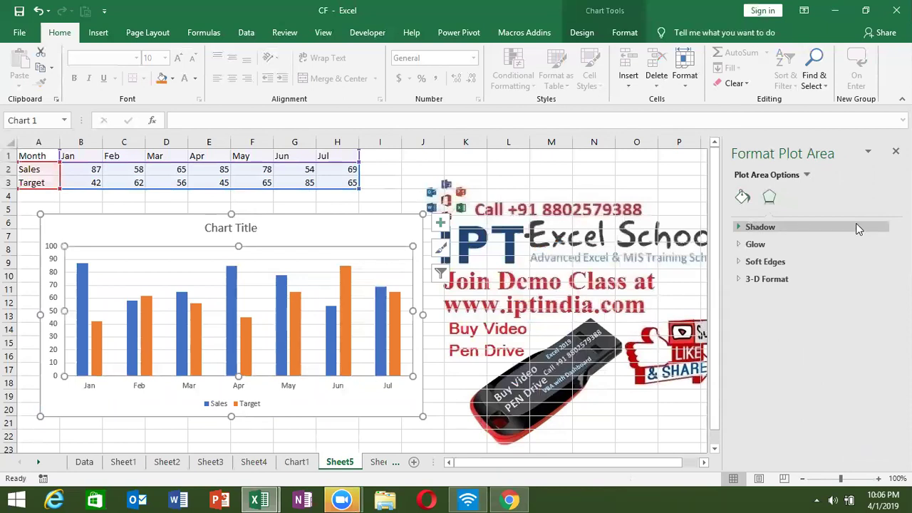
# - Set the Sales series overlap to -5% and gap width to 69%
pyautogui.click(78, 279)
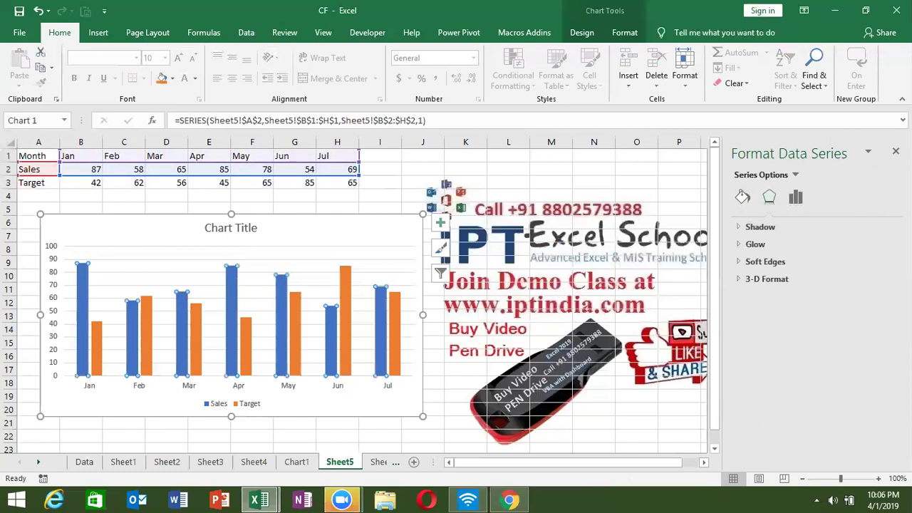
pyautogui.click(796, 198)
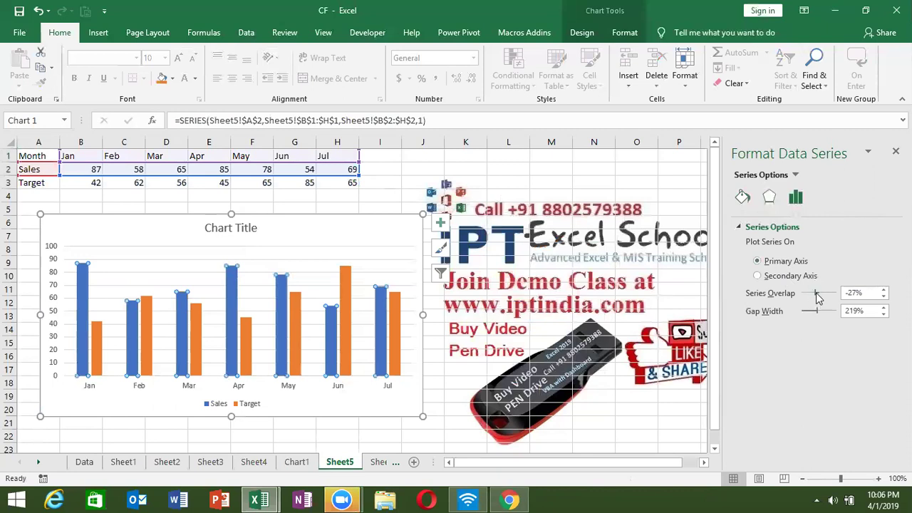
pyautogui.moveTo(819, 297); pyautogui.dragTo(827, 297)
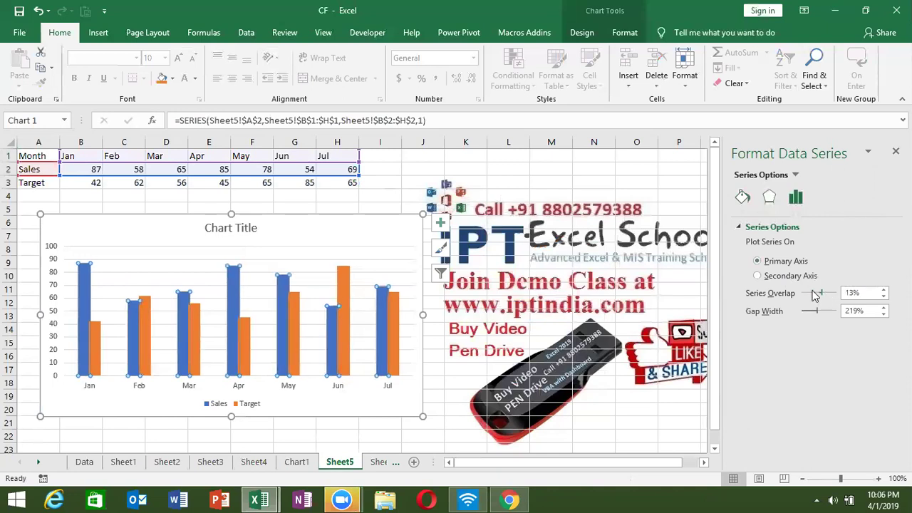
pyautogui.moveTo(822, 296); pyautogui.dragTo(835, 298)
pyautogui.doubleClick(835, 298)
pyautogui.moveTo(825, 296)
pyautogui.mouseDown()
pyautogui.moveTo(843, 296)
pyautogui.moveTo(820, 297)
pyautogui.moveTo(804, 316)
pyautogui.mouseUp()
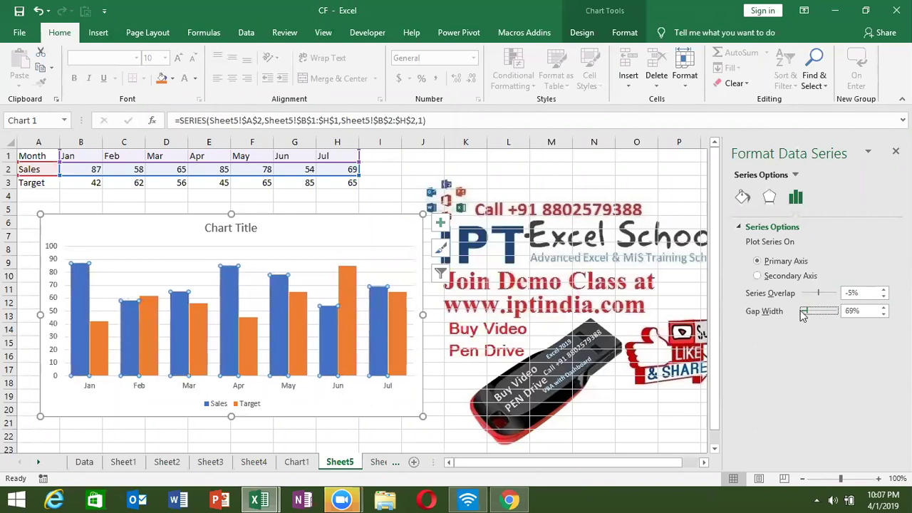
# - Check the Sales series Glow effect settings, then review its Fill & Line options
pyautogui.click(768, 196)
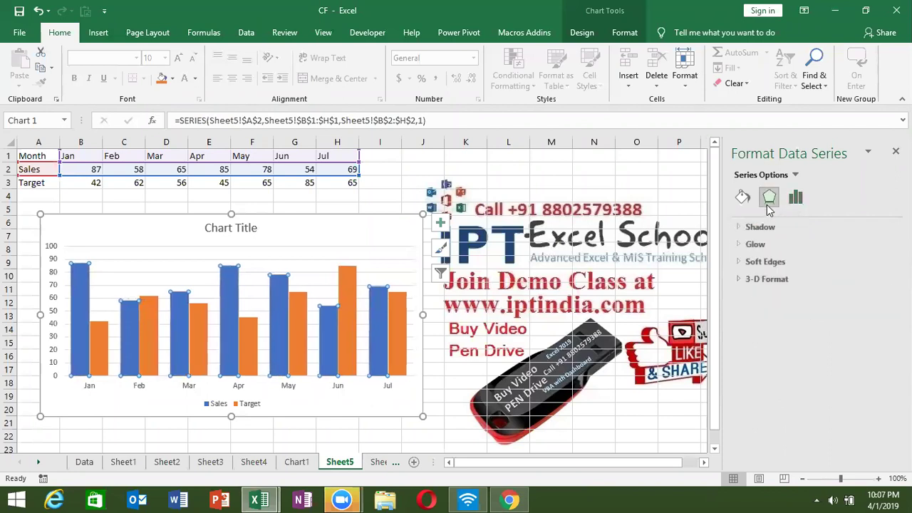
pyautogui.click(755, 245)
pyautogui.click(768, 244)
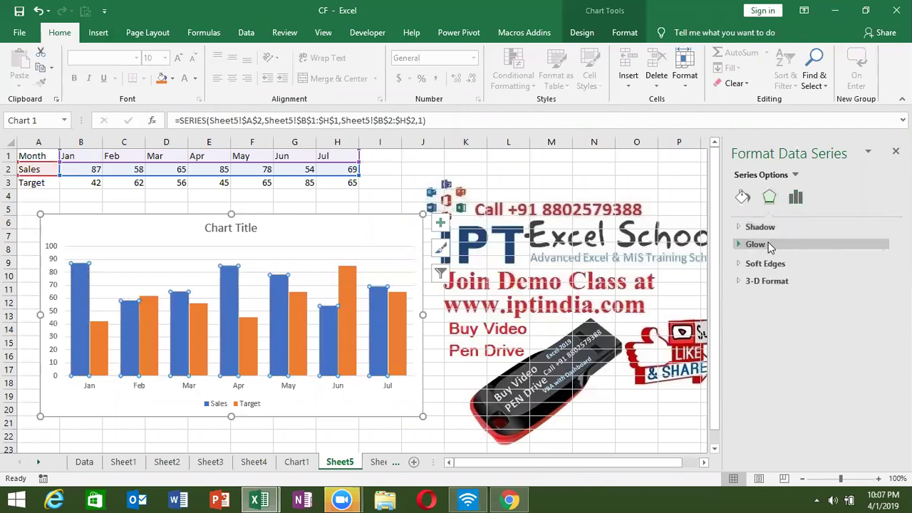
pyautogui.click(742, 198)
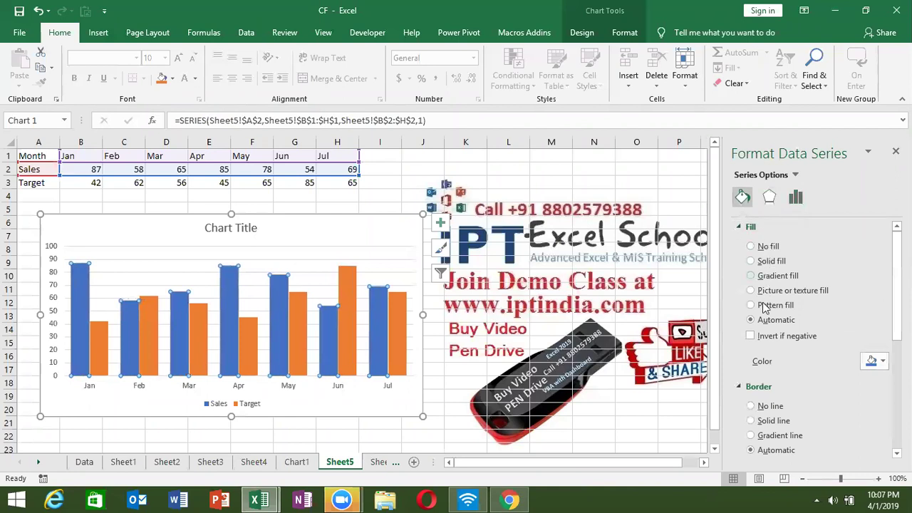
pyautogui.scroll(-3, 769, 353)
pyautogui.scroll(-2, 770, 351)
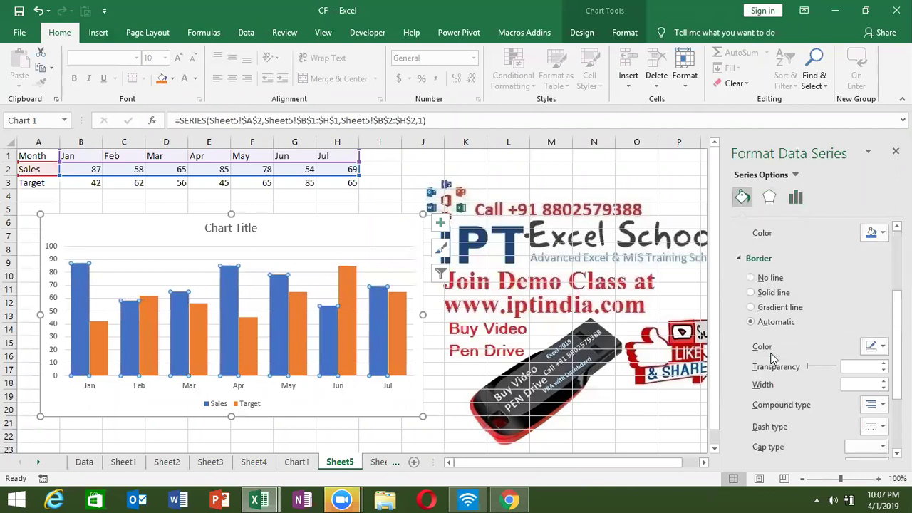
pyautogui.scroll(3, 803, 370)
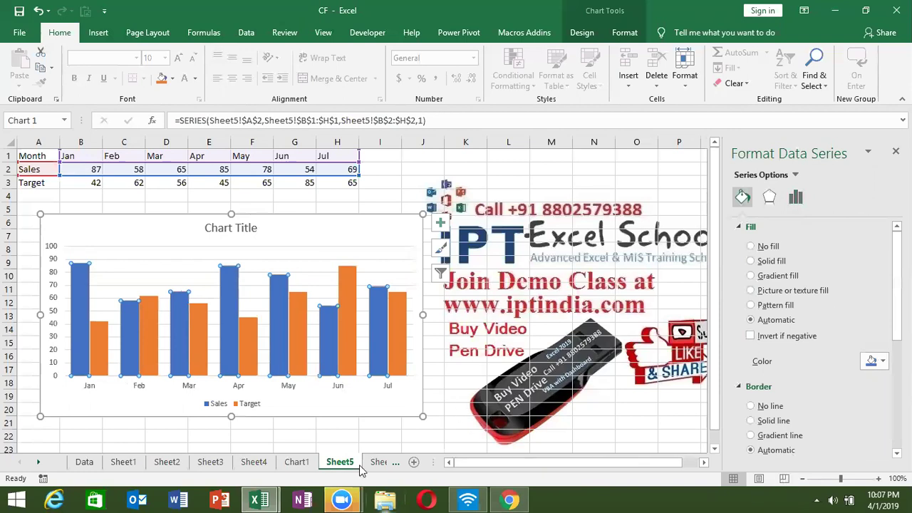
# - Add a new worksheet and enter the heading 'Bank' in A1
pyautogui.click(413, 462)
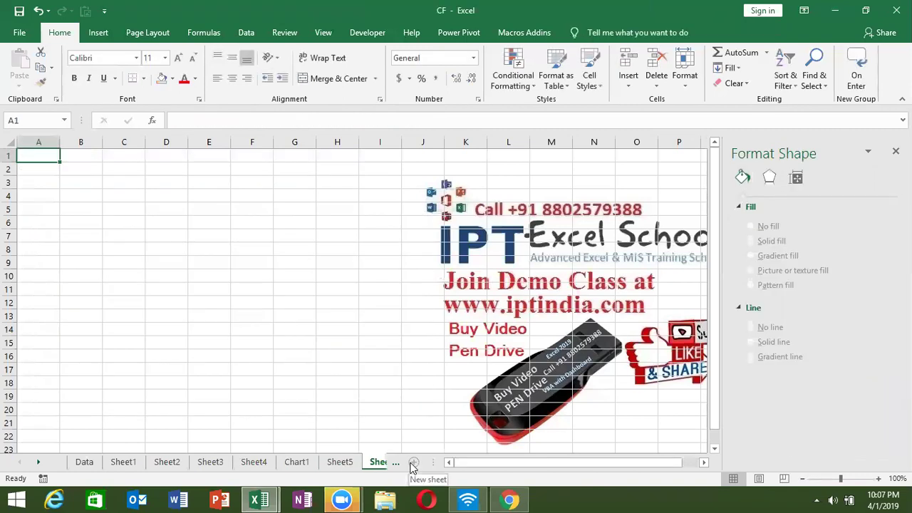
pyautogui.write('Name')
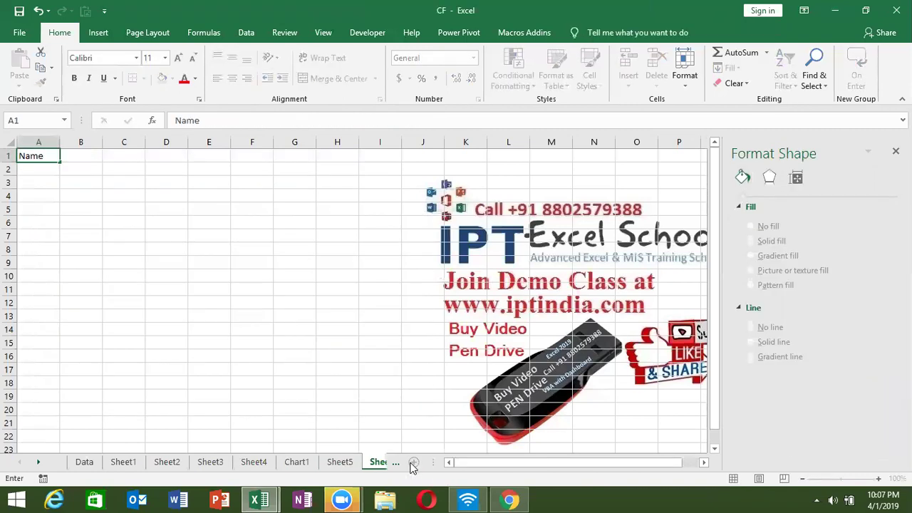
pyautogui.press('Return')
pyautogui.hotkey('ctrl', 'z')
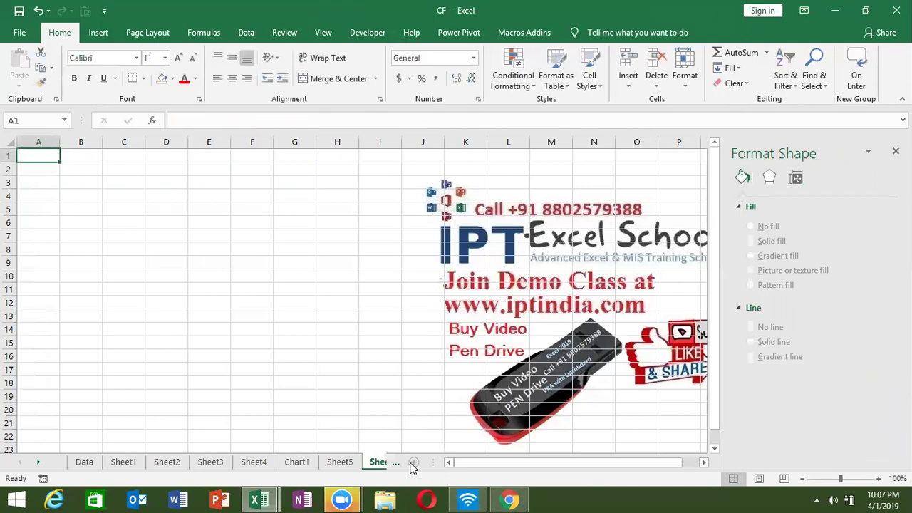
pyautogui.write('Pr')
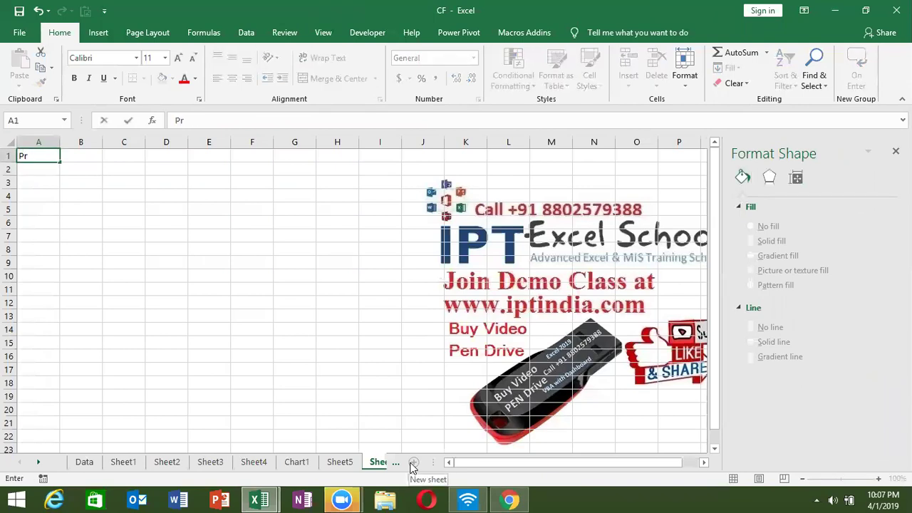
pyautogui.write('ame')
pyautogui.press('BackSpace')
pyautogui.press('BackSpace')
pyautogui.write('ank')
pyautogui.press('Return')
# - List PNB, SBI, IDBI and HDFC in A2:A5
pyautogui.write('PNB')
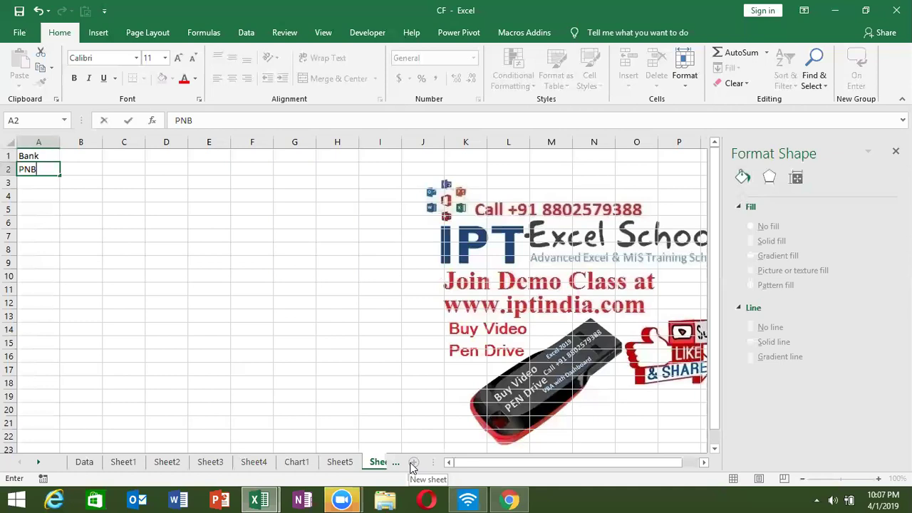
pyautogui.press('Return')
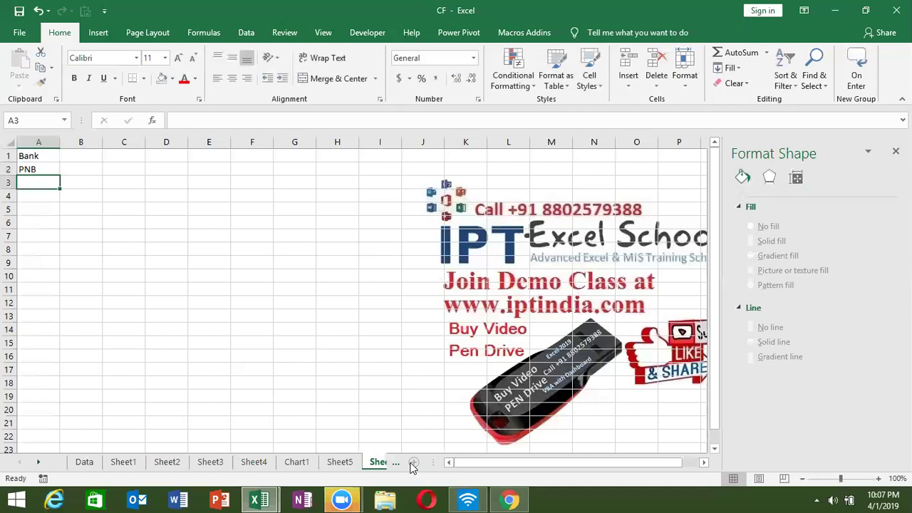
pyautogui.write('SBI')
pyautogui.press('Return')
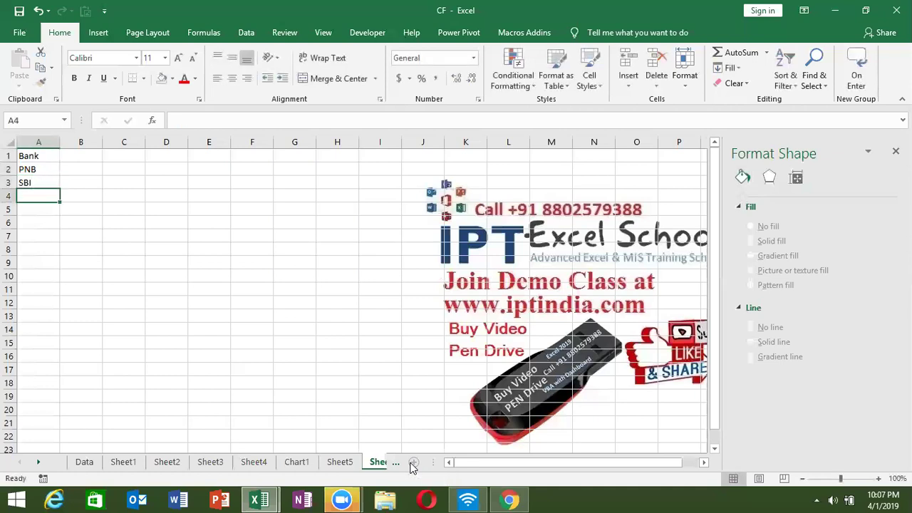
pyautogui.write('IDBI')
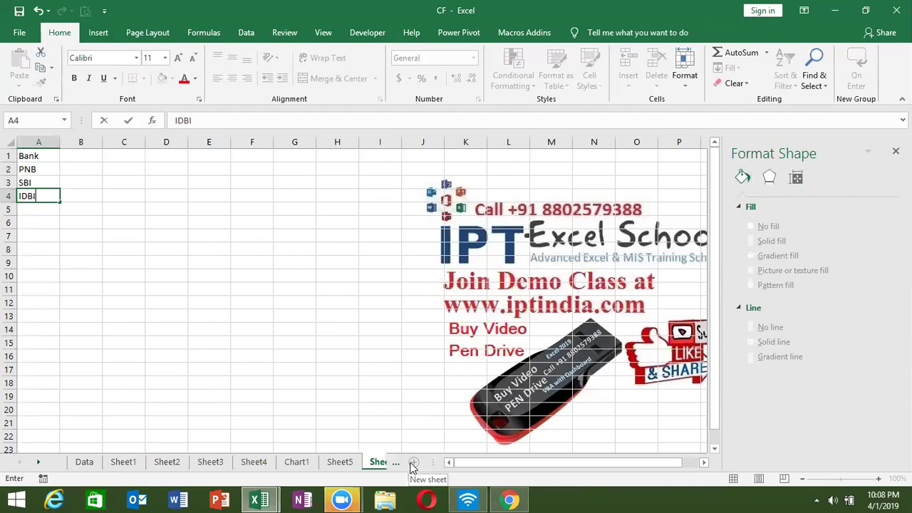
pyautogui.press('Return')
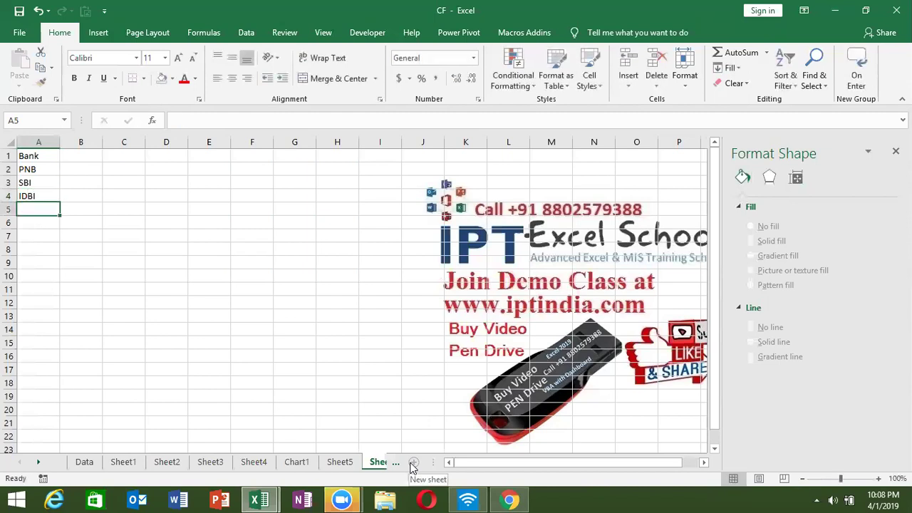
pyautogui.write('HDFC')
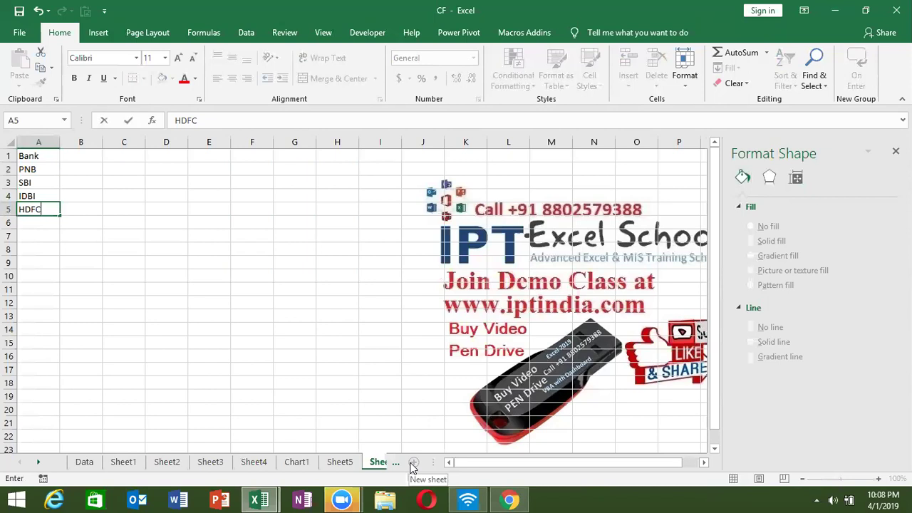
pyautogui.press('Return')
pyautogui.press('Up')
pyautogui.press('Up')
# - Enter 'Jan' as the heading in B1
pyautogui.hotkey('ctrl', 'Up')
pyautogui.press('Right')
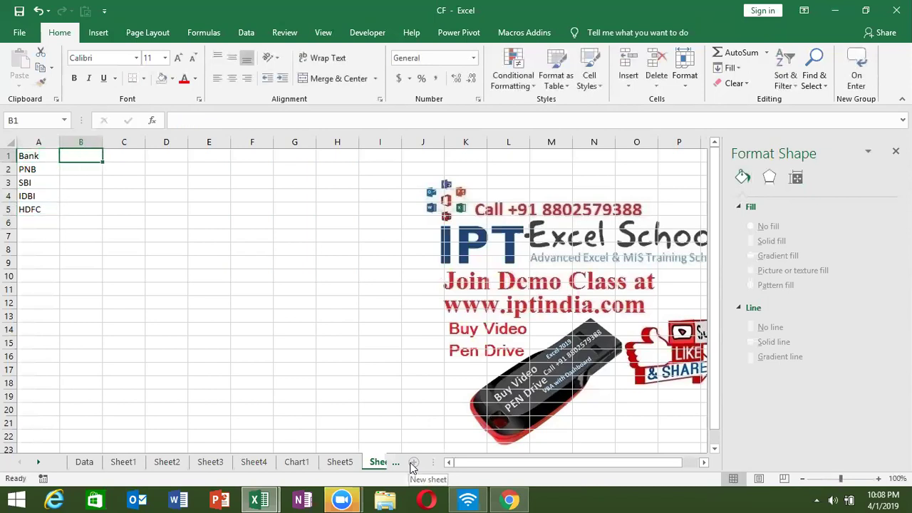
pyautogui.write('Mo')
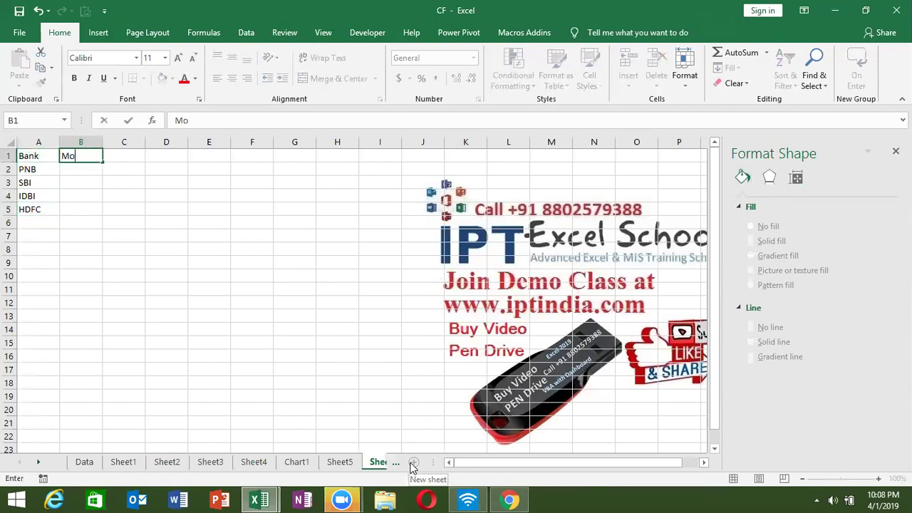
pyautogui.write('h')
pyautogui.press('Return')
pyautogui.press('Up')
pyautogui.press('Delete')
pyautogui.write('Jan')
pyautogui.press('Return')
pyautogui.press('Up')
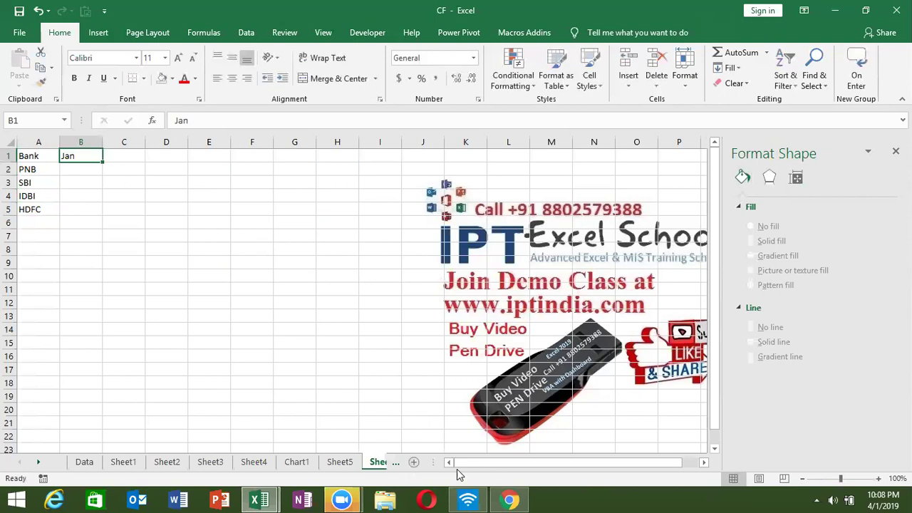
# - Fill months Jan–Sep across row 1 and enter =RANDBETWEEN(10,90) in B2
pyautogui.moveTo(104, 160); pyautogui.dragTo(431, 169)
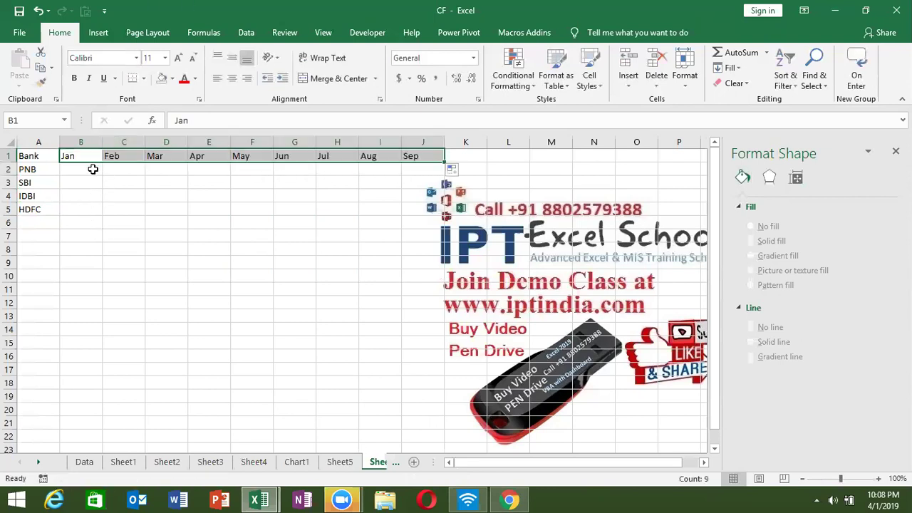
pyautogui.click(92, 169)
pyautogui.write('=ra')
pyautogui.press('Down')
pyautogui.press('Down')
pyautogui.press('Tab')
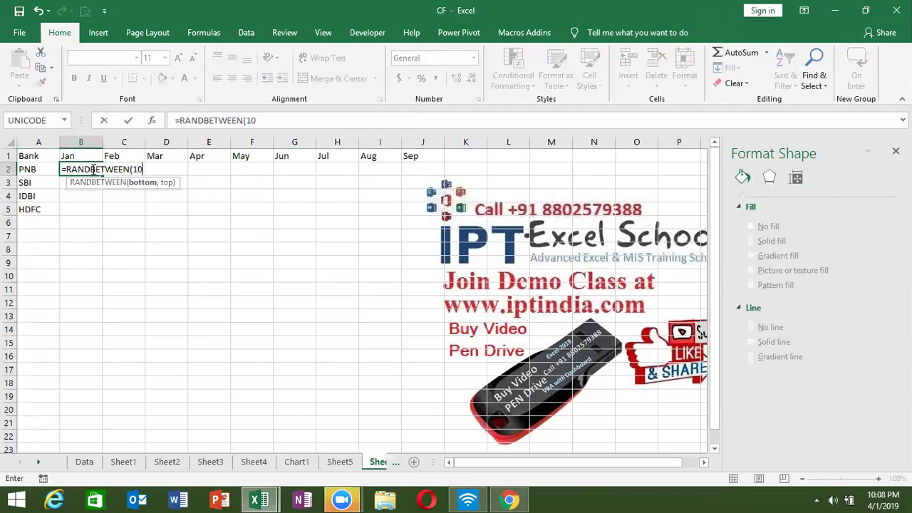
pyautogui.write(',9')
pyautogui.press('Return')
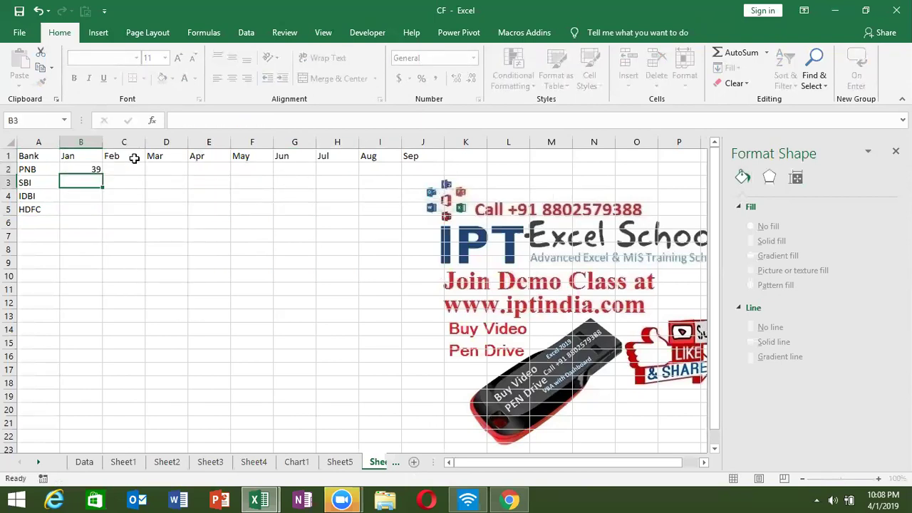
pyautogui.press('Up')
# - Fill the formula across B2:J5 and paste the results back as fixed values
pyautogui.hotkey('shift', 'Right')
pyautogui.hotkey('shift', 'Right')
pyautogui.hotkey('shift', 'Right')
pyautogui.hotkey('shift', 'Right')
pyautogui.hotkey('shift', 'Right')
pyautogui.hotkey('shift', 'Right')
pyautogui.hotkey('shift', 'Right')
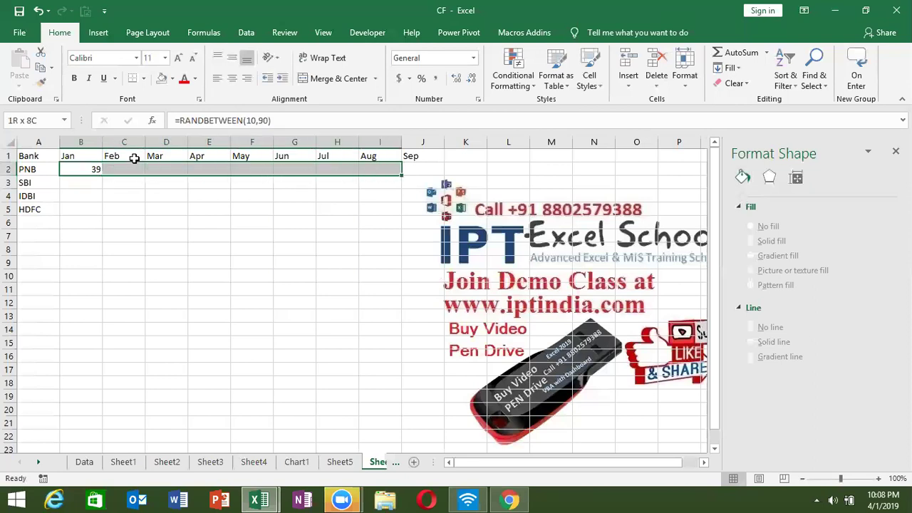
pyautogui.hotkey('shift', 'Right')
pyautogui.hotkey('shift', 'Down')
pyautogui.hotkey('shift', 'Down')
pyautogui.hotkey('shift', 'Down')
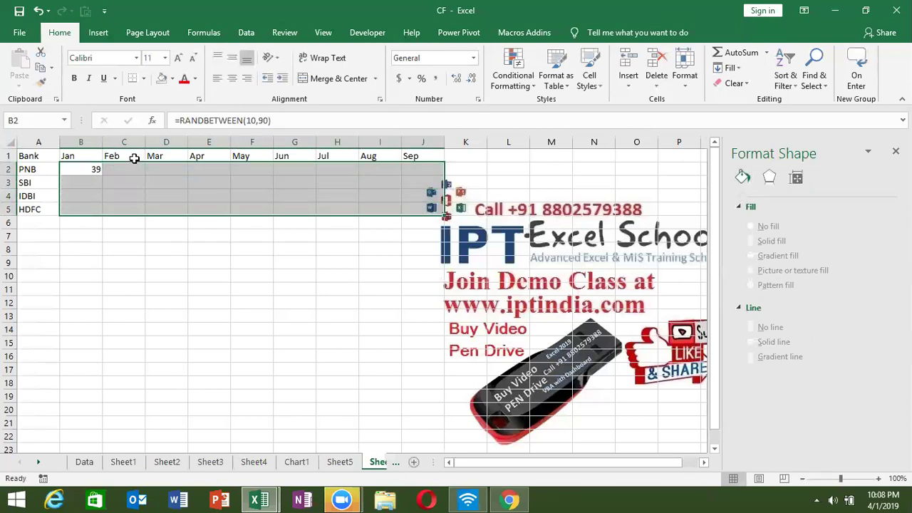
pyautogui.hotkey('ctrl', 'Return')
pyautogui.hotkey('ctrl', 'c')
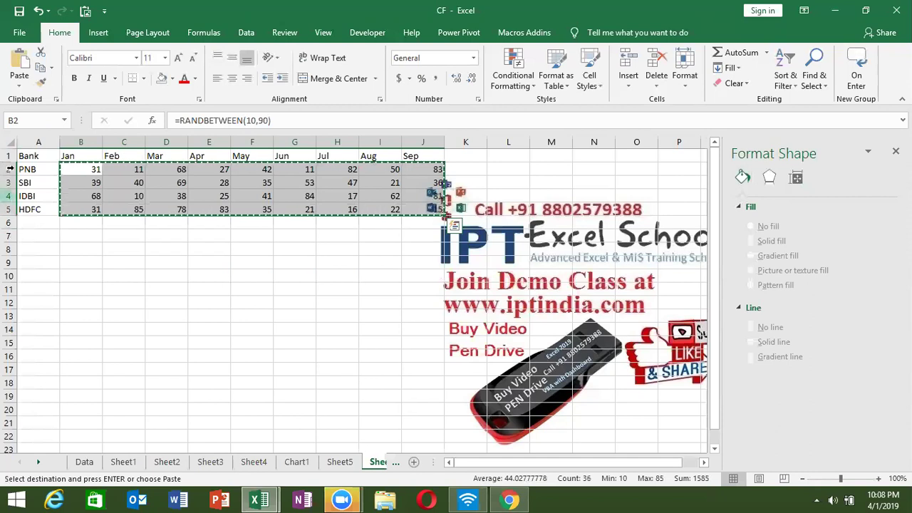
pyautogui.click(20, 86)
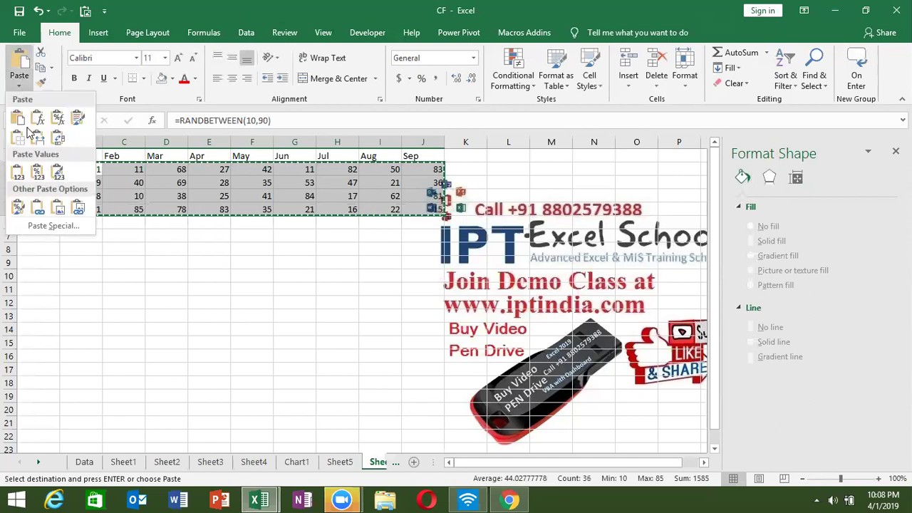
pyautogui.click(18, 176)
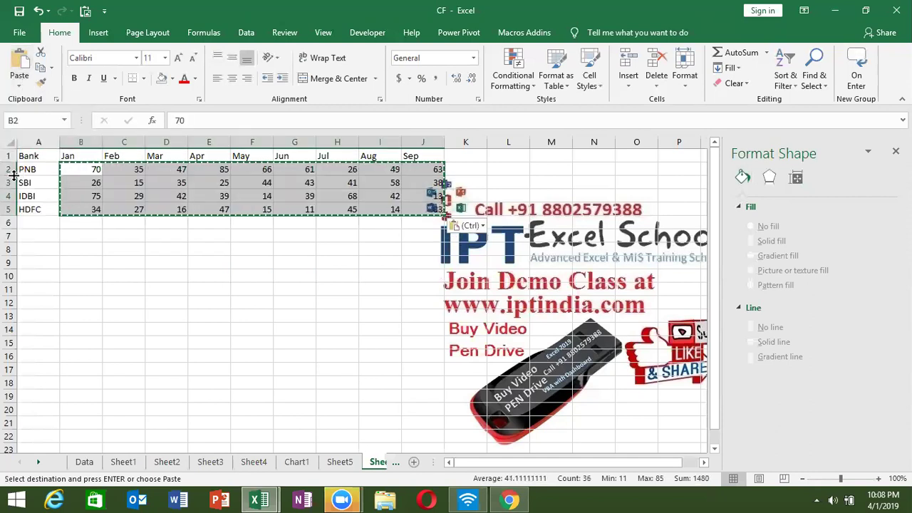
pyautogui.press('Escape')
# - Select the whole table A1:J5 for charting
pyautogui.press('Up')
pyautogui.press('Left')
pyautogui.hotkey('ctrl', 'shift', 'Right')
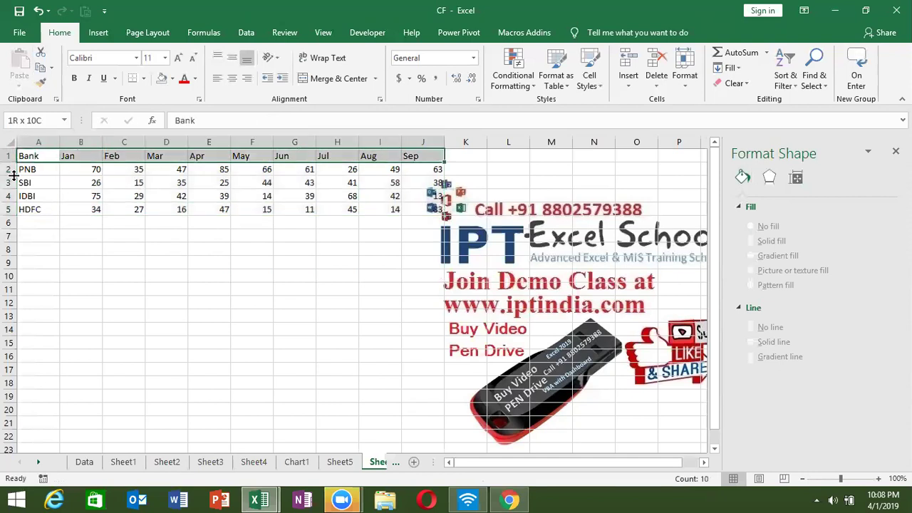
pyautogui.hotkey('ctrl', 'shift', 'Down')
pyautogui.click(99, 32)
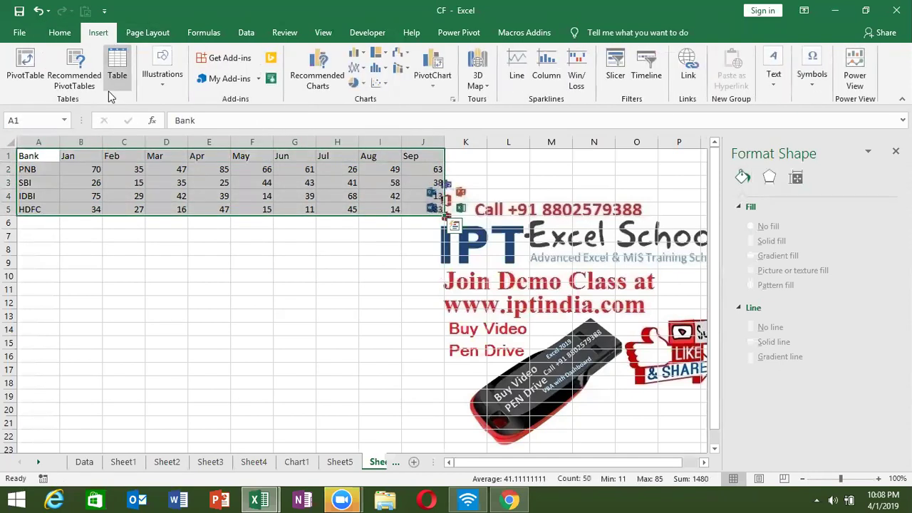
# - Insert a clustered column chart of A1:J5 and move it below the table
pyautogui.click(354, 55)
pyautogui.click(361, 93)
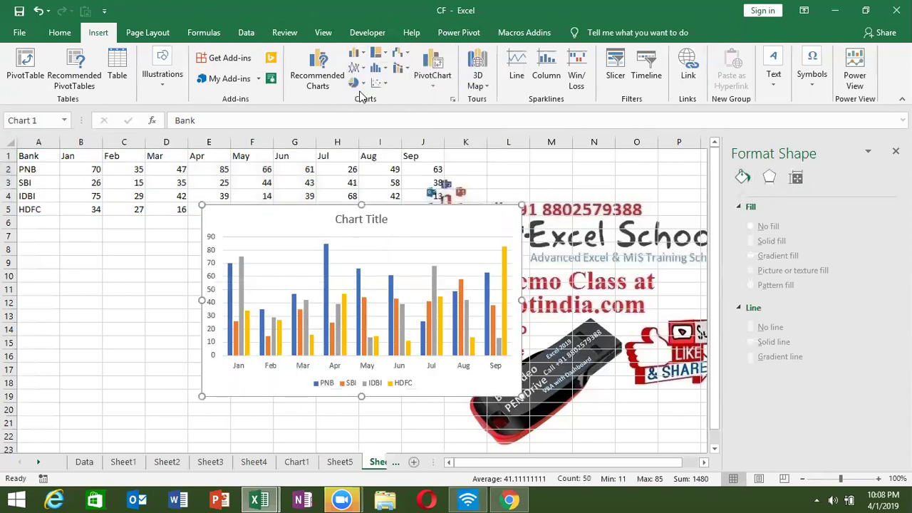
pyautogui.moveTo(222, 228)
pyautogui.mouseDown()
pyautogui.moveTo(127, 263)
pyautogui.moveTo(46, 255)
pyautogui.mouseUp()
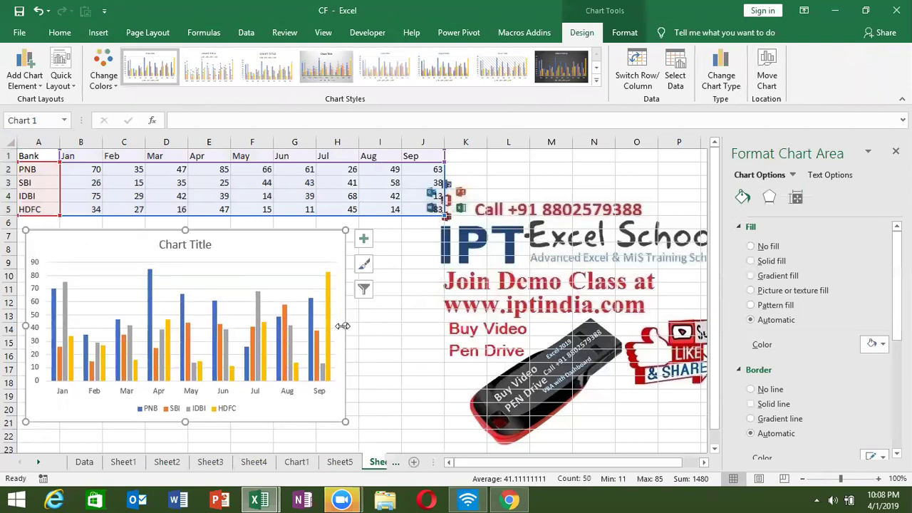
# - Stretch the chart wider to the right
pyautogui.moveTo(539, 342); pyautogui.dragTo(539, 344)
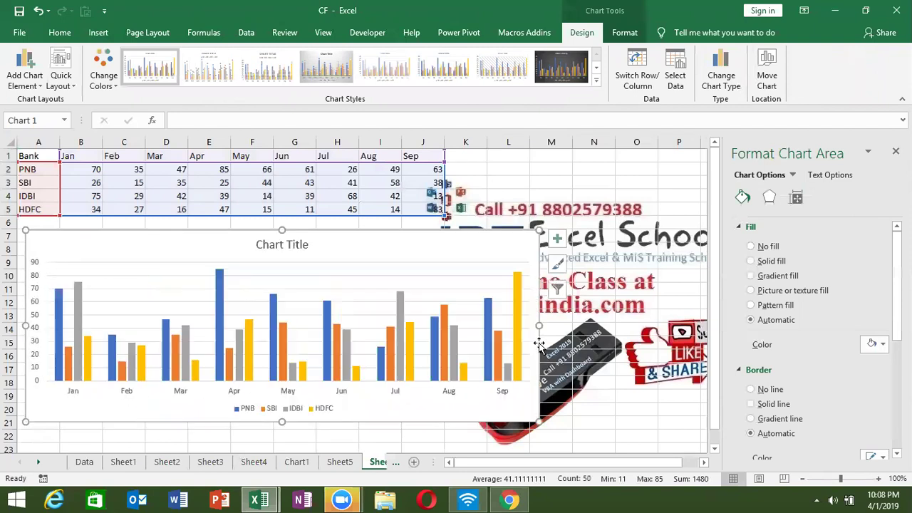
pyautogui.click(582, 325)
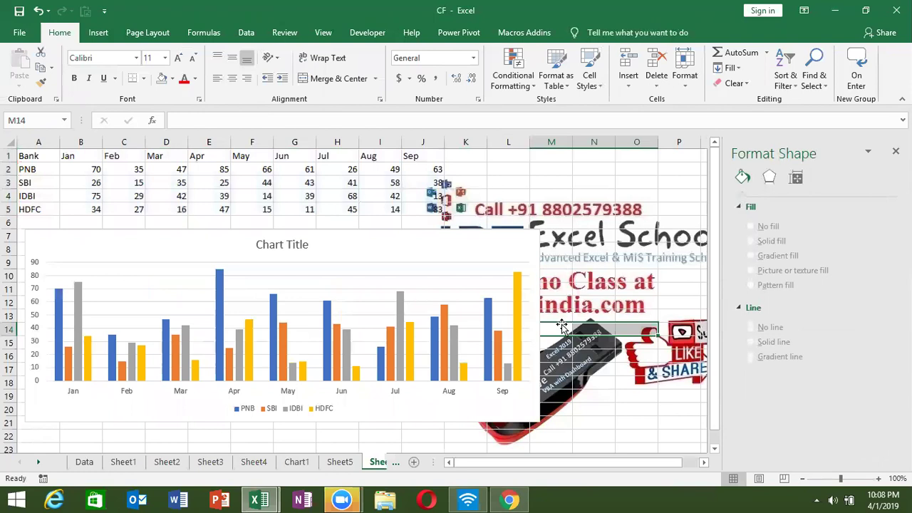
pyautogui.click(539, 328)
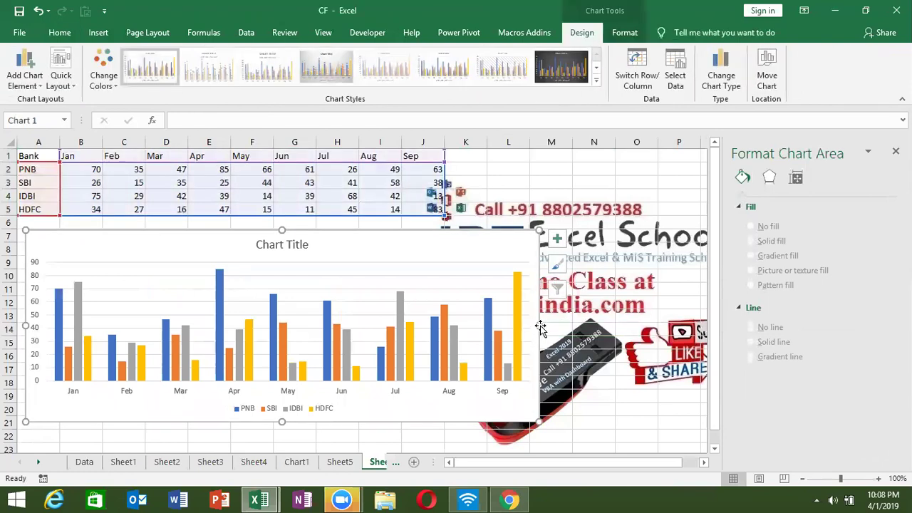
pyautogui.moveTo(540, 328); pyautogui.dragTo(701, 326)
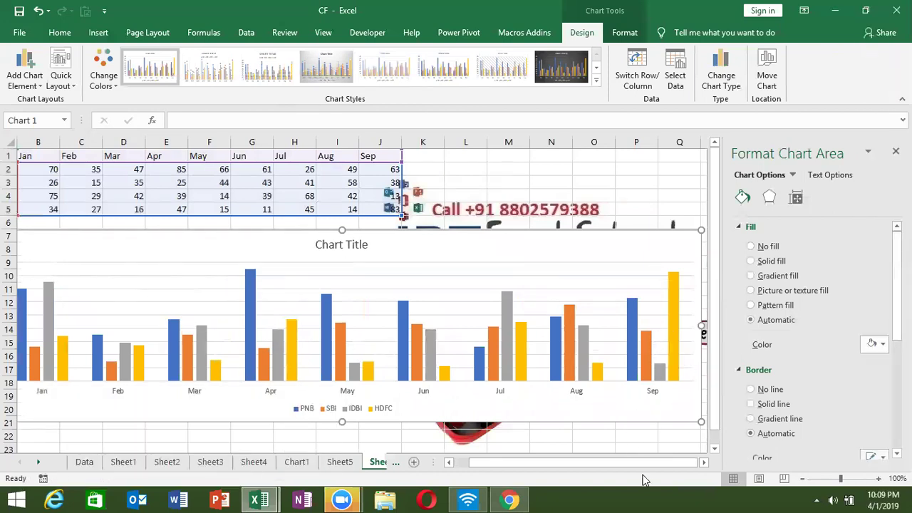
pyautogui.moveTo(639, 463); pyautogui.dragTo(621, 463)
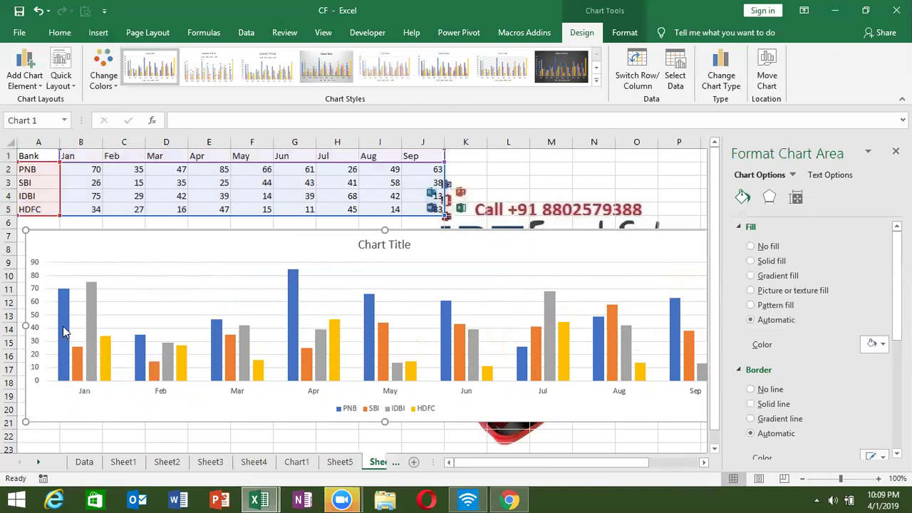
# - Add value data labels to the PNB columns and open Format Data Labels
pyautogui.rightClick(63, 327)
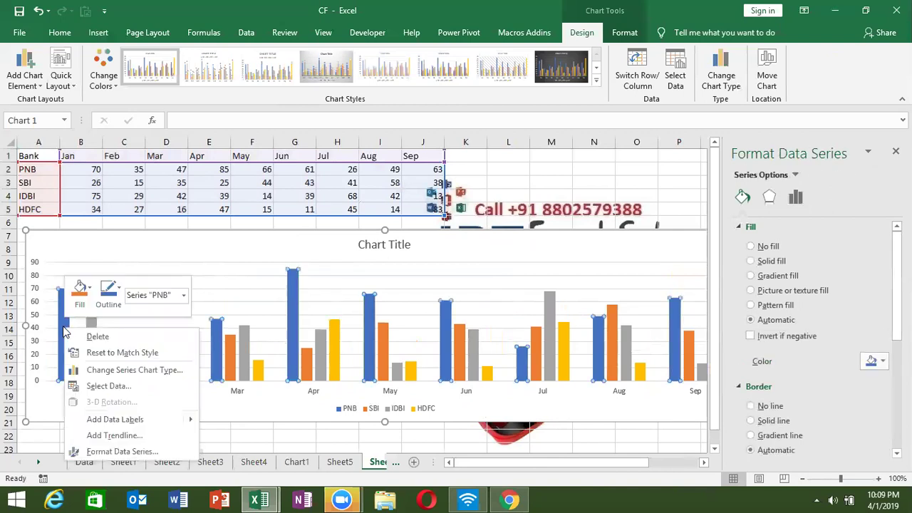
pyautogui.click(133, 420)
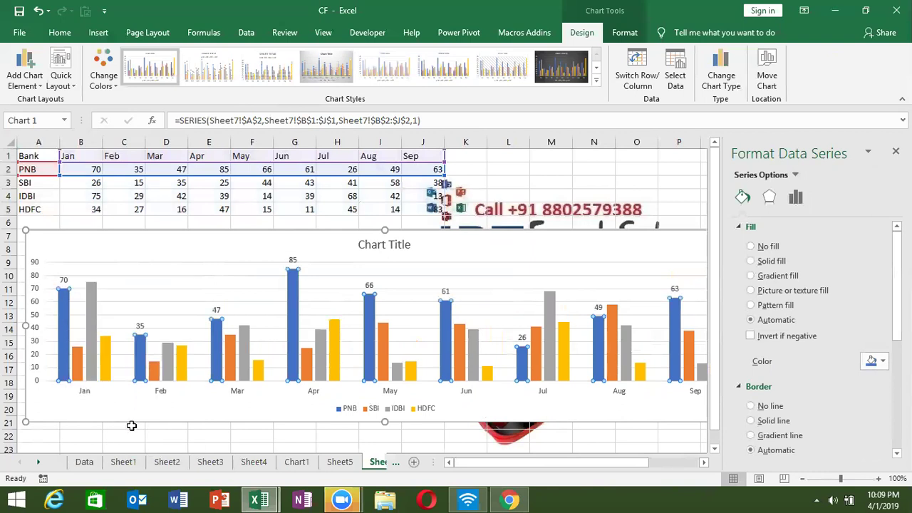
pyautogui.click(65, 278)
pyautogui.rightClick(64, 277)
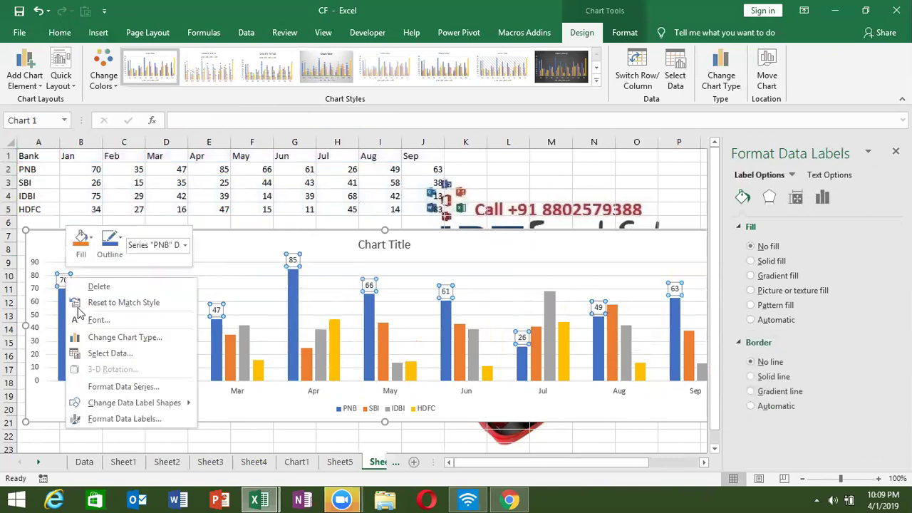
pyautogui.click(114, 418)
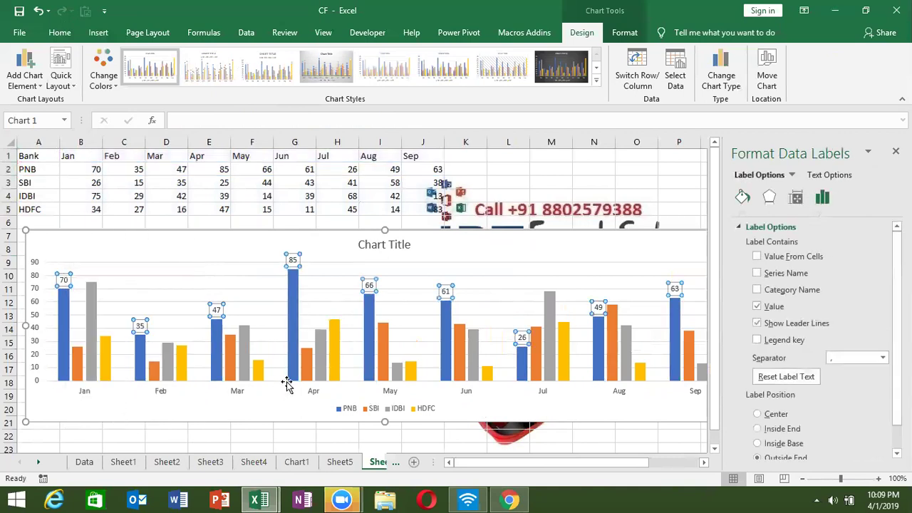
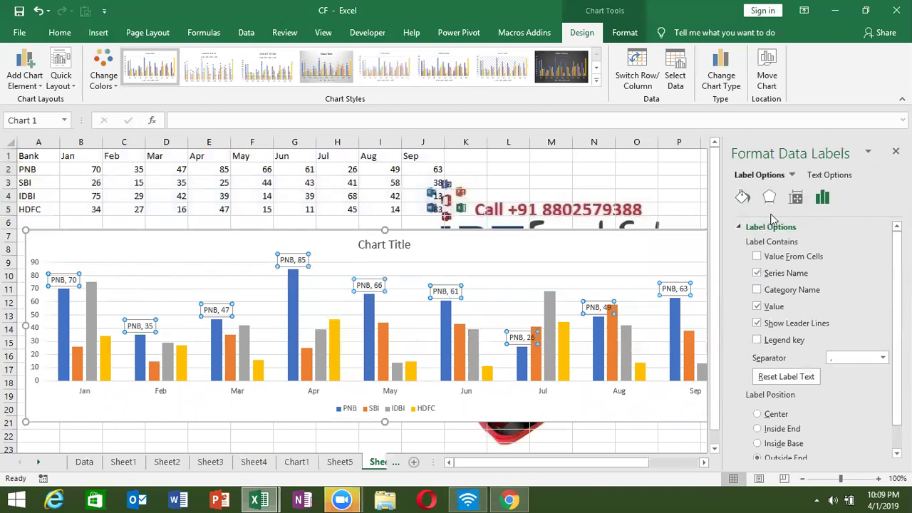
# - Rotate the PNB data label text 90° and set its vertical alignment to Left Middle
pyautogui.click(793, 205)
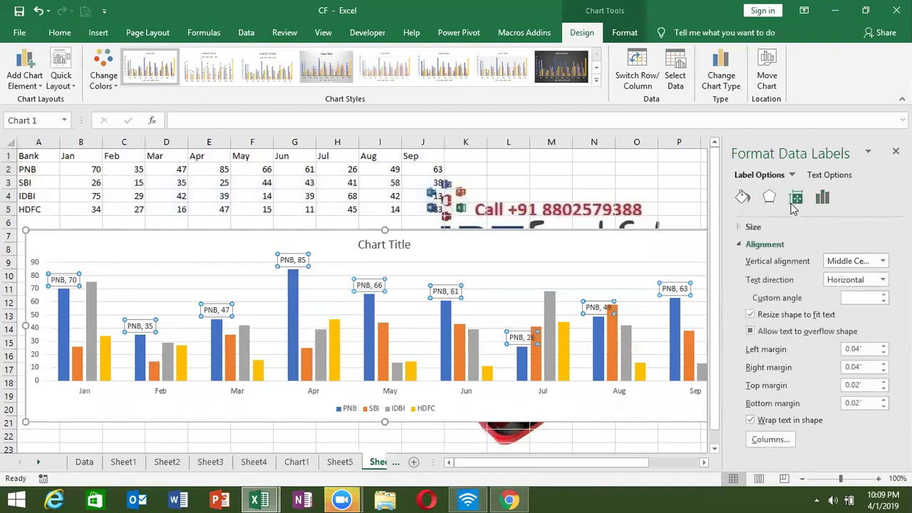
pyautogui.click(846, 282)
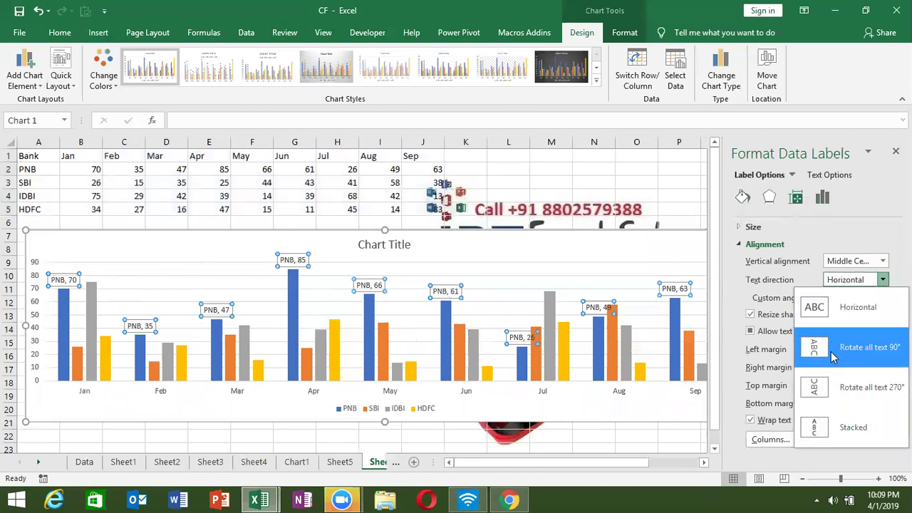
pyautogui.click(827, 349)
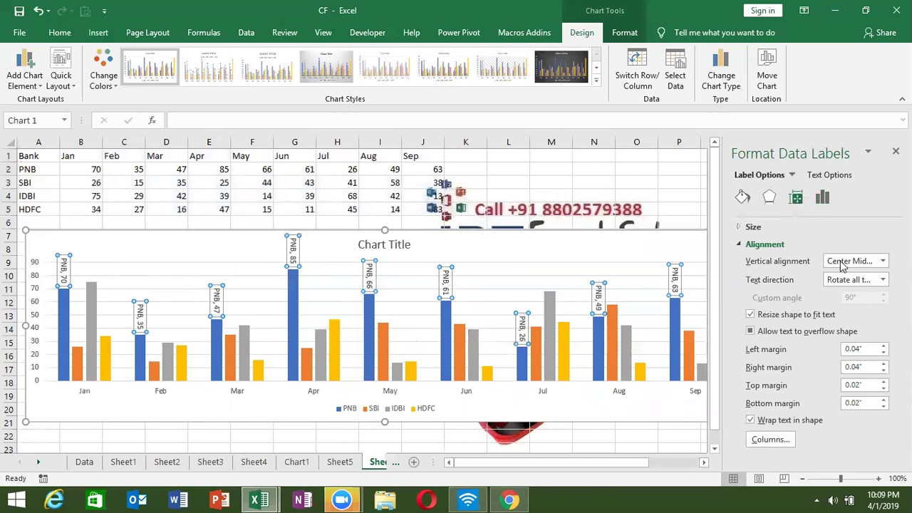
pyautogui.click(862, 265)
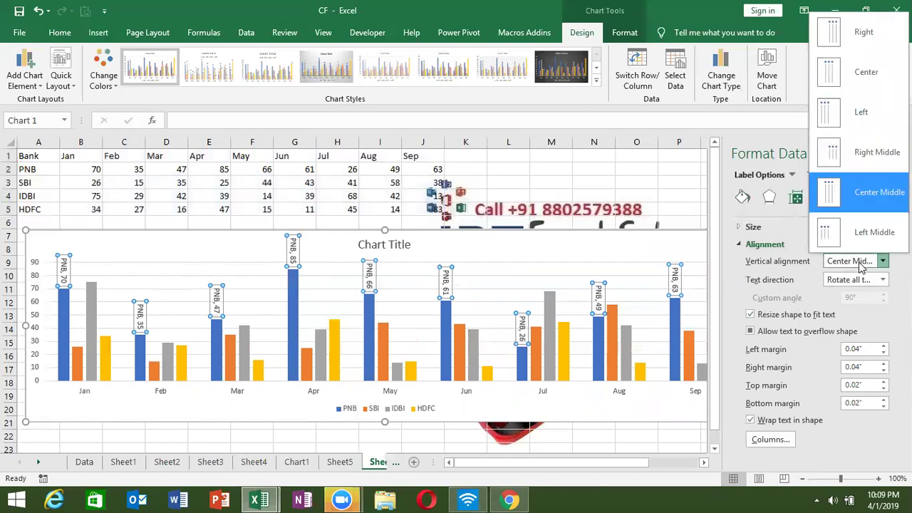
pyautogui.click(849, 235)
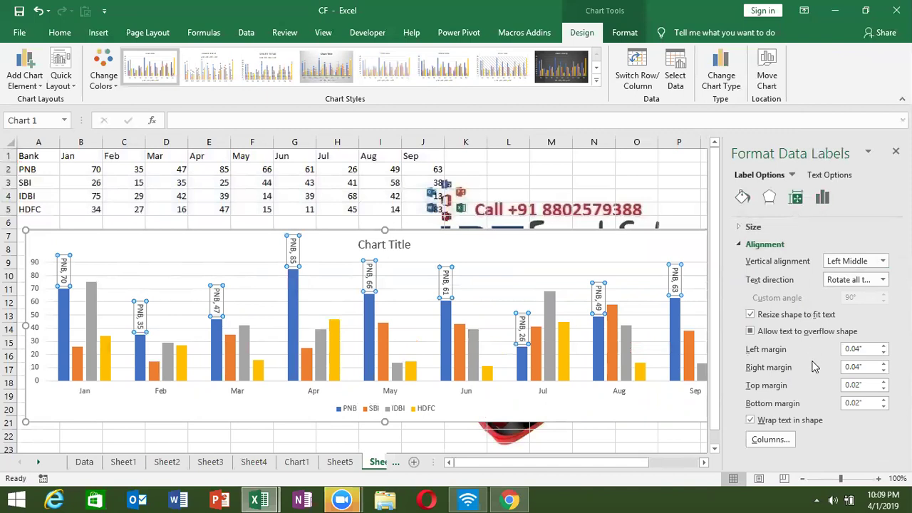
pyautogui.click(823, 198)
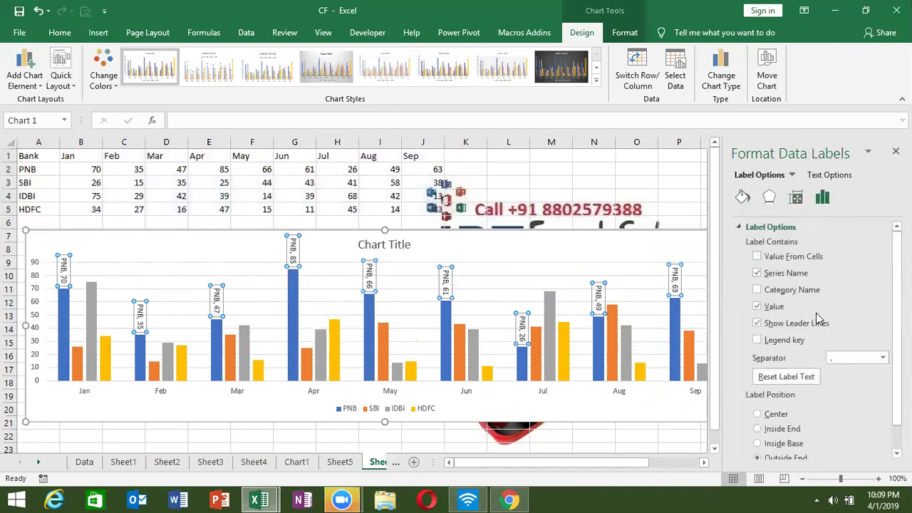
# - Try the top and bottom label positions, then set the PNB labels to Center
pyautogui.scroll(-1, 803, 362)
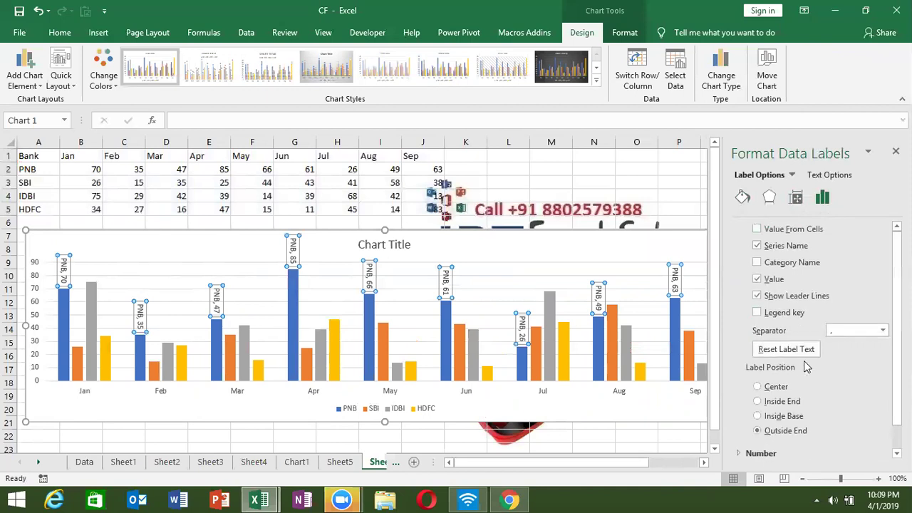
pyautogui.click(758, 387)
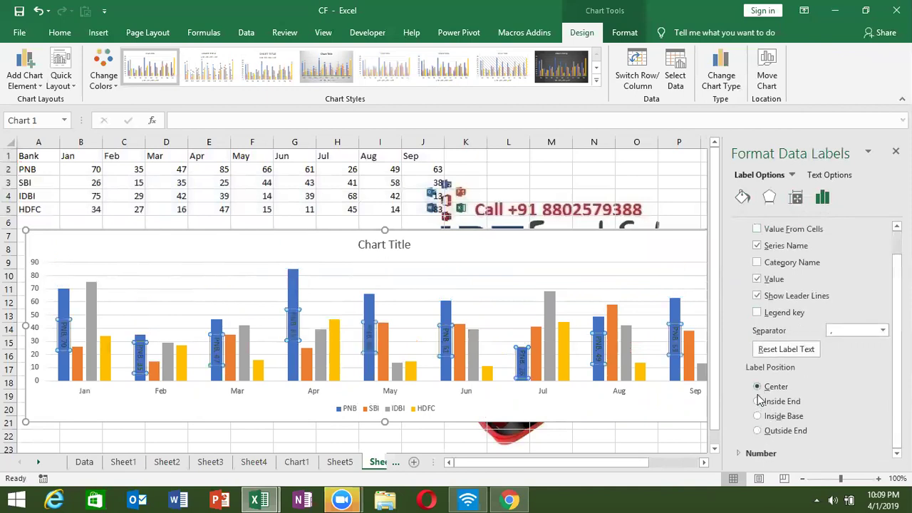
pyautogui.click(758, 401)
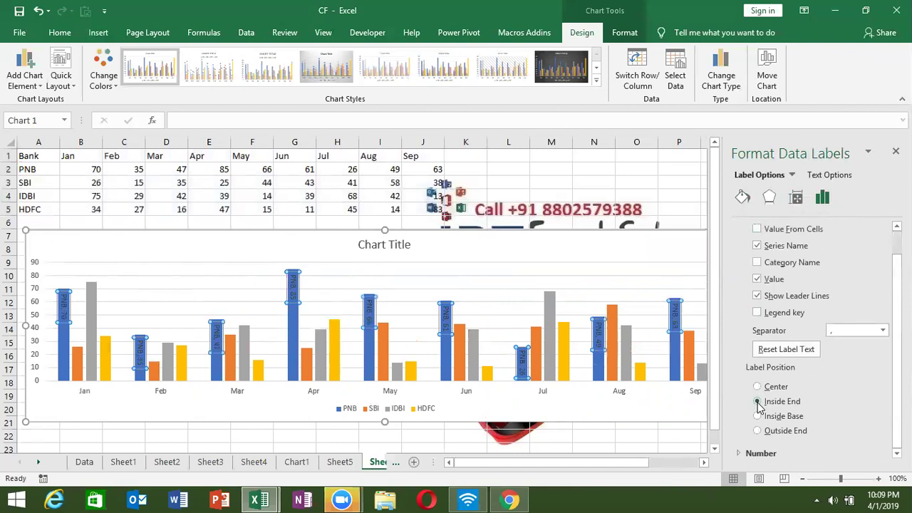
pyautogui.click(761, 417)
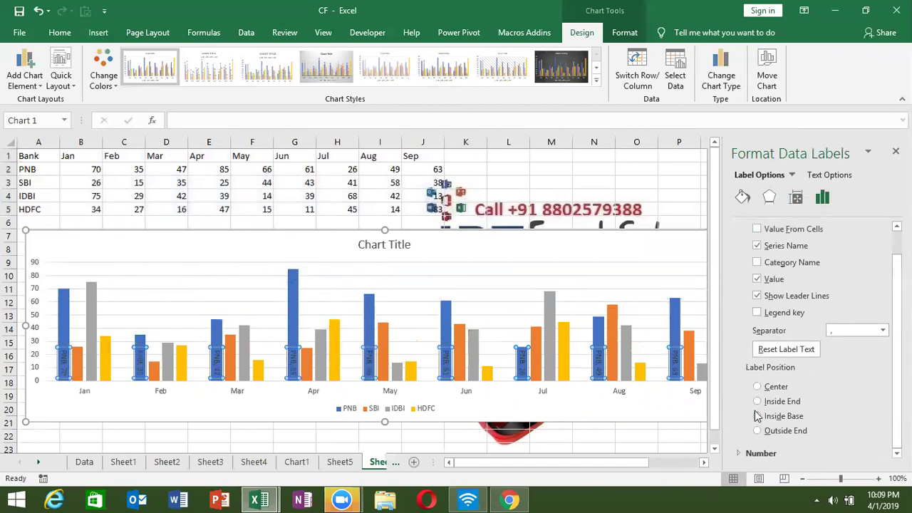
pyautogui.click(757, 387)
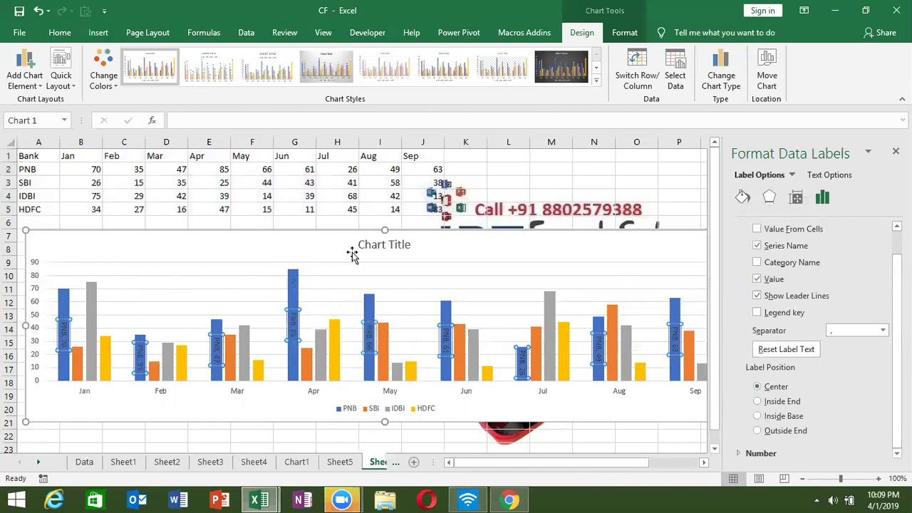
pyautogui.click(423, 282)
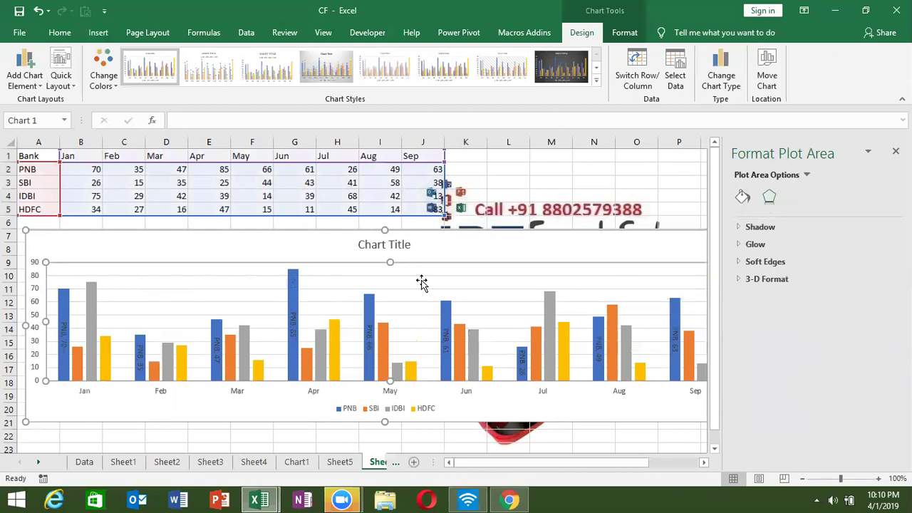
pyautogui.click(67, 332)
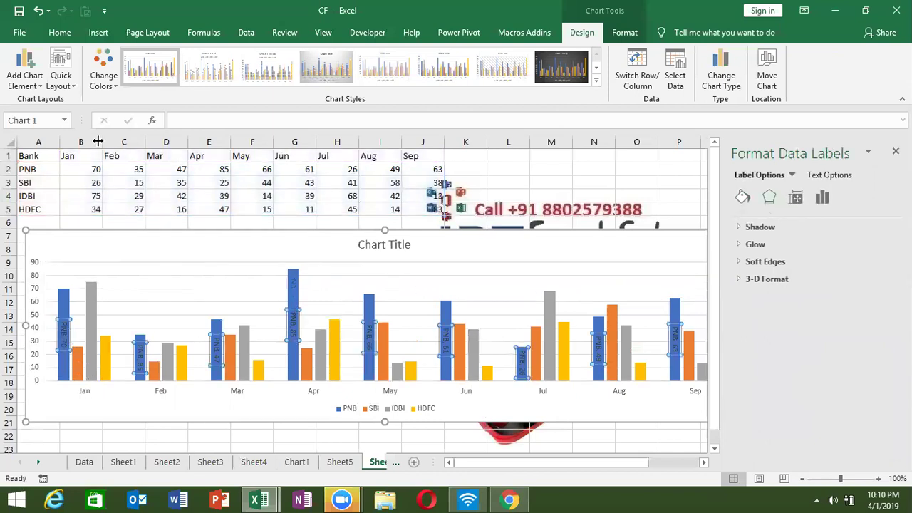
# - Change the PNB data label font colour to yellow from Standard Colors
pyautogui.click(59, 33)
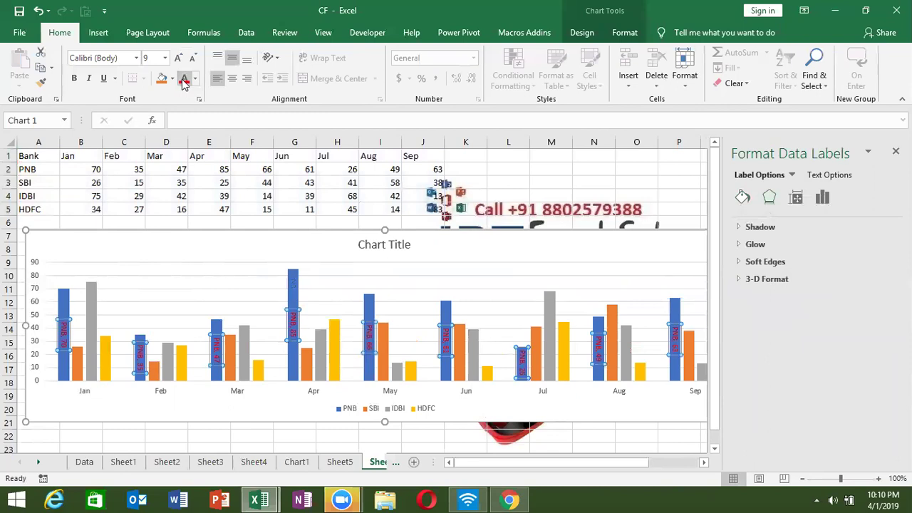
pyautogui.click(195, 79)
pyautogui.click(190, 95)
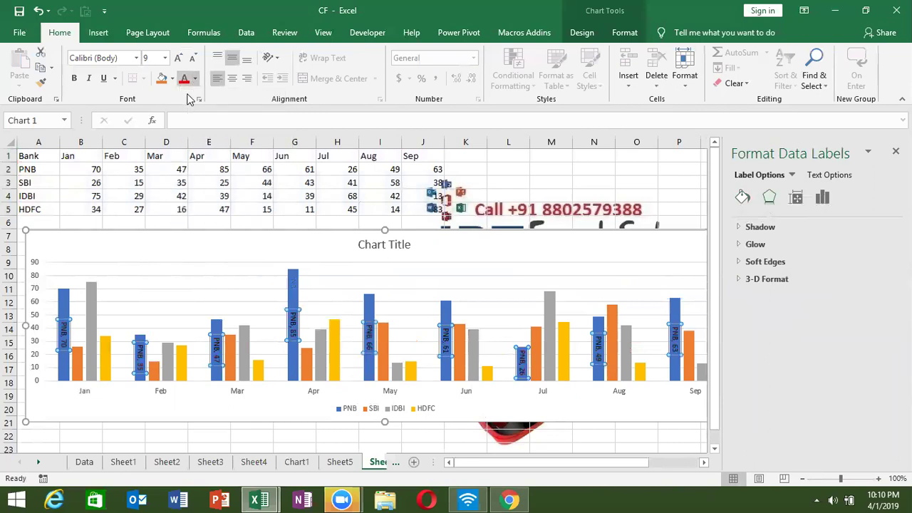
pyautogui.click(196, 79)
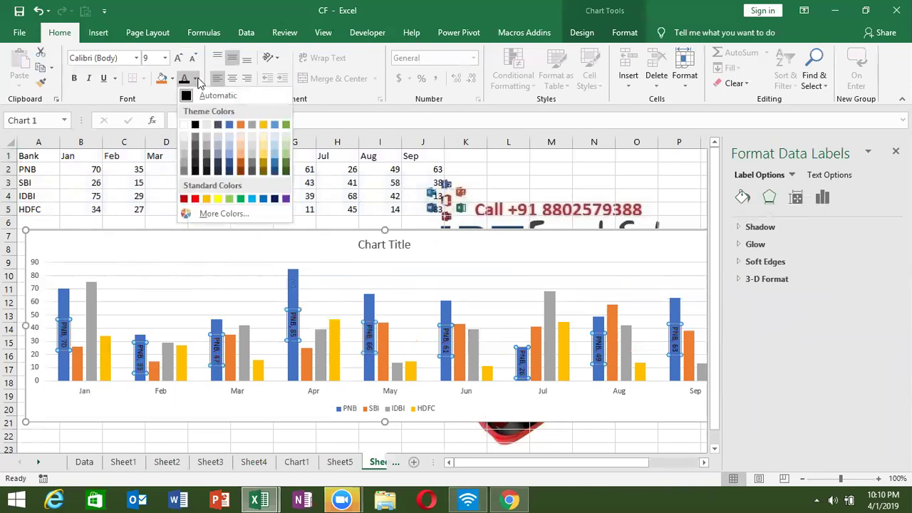
pyautogui.click(217, 199)
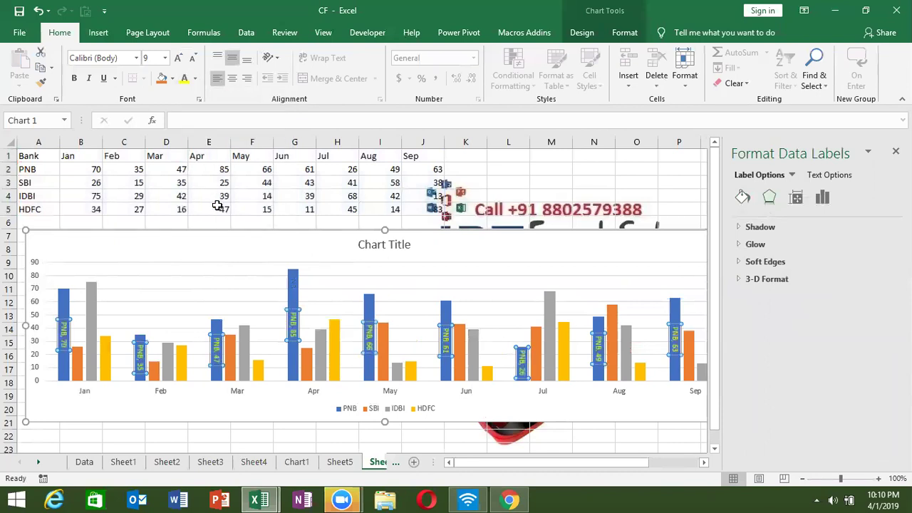
pyautogui.click(161, 264)
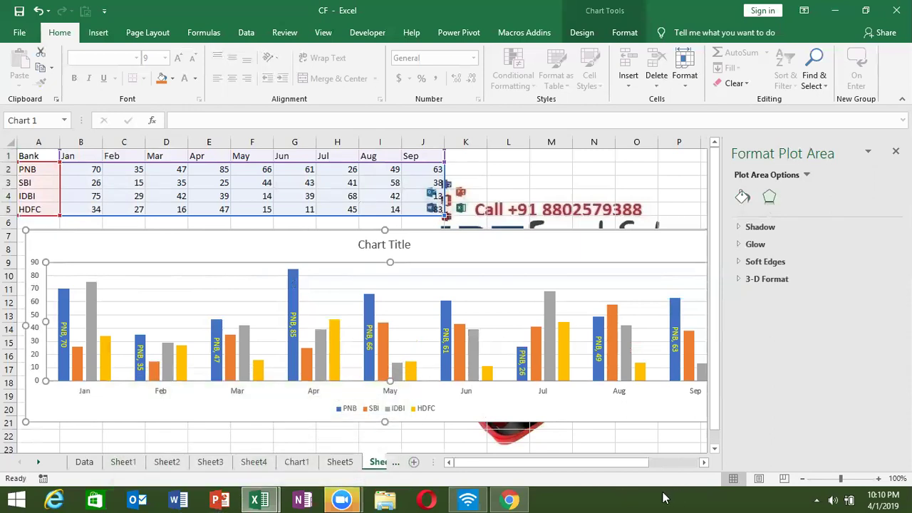
# - In Chrome, replace the address bar URL with google.com and load it
pyautogui.click(509, 499)
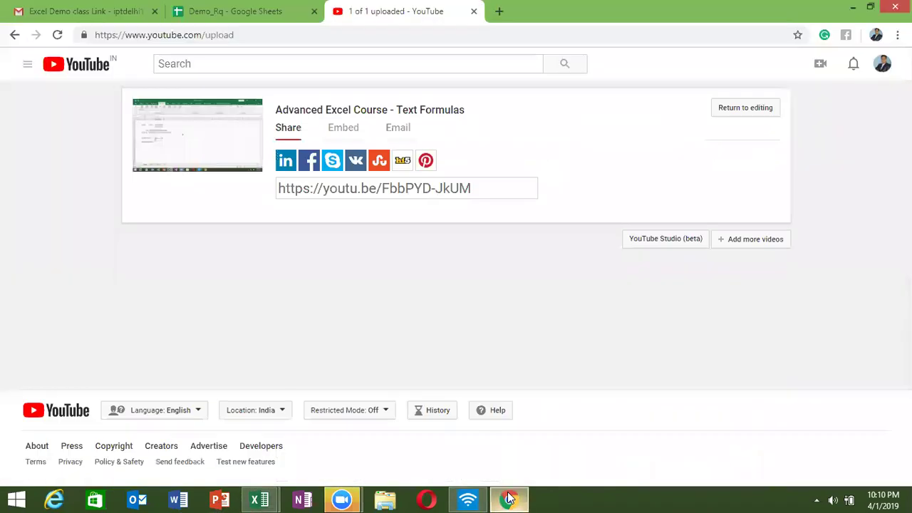
pyautogui.click(269, 37)
pyautogui.doubleClick(267, 38)
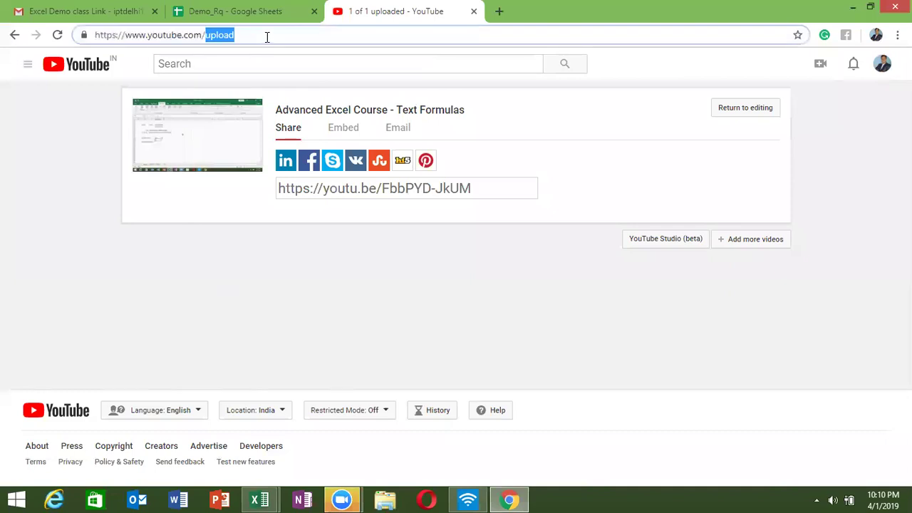
pyautogui.tripleClick(268, 38)
pyautogui.write('goo')
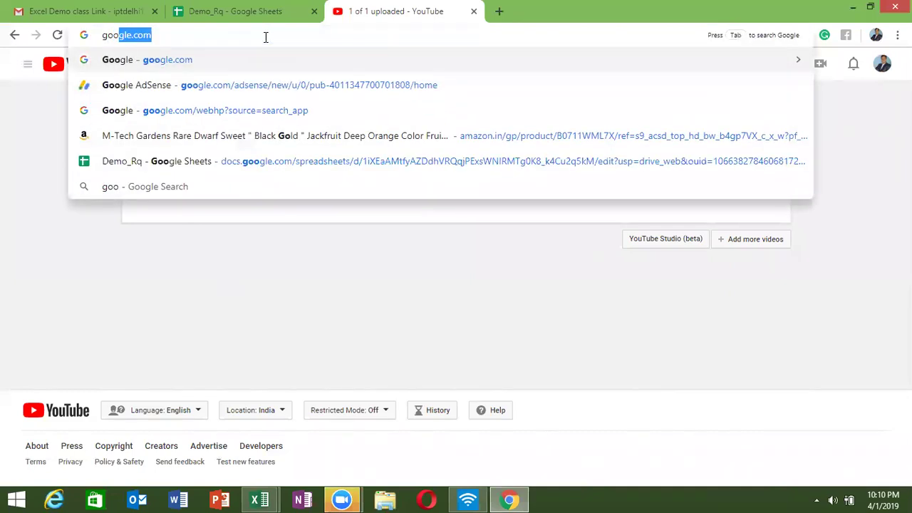
pyautogui.press('Return')
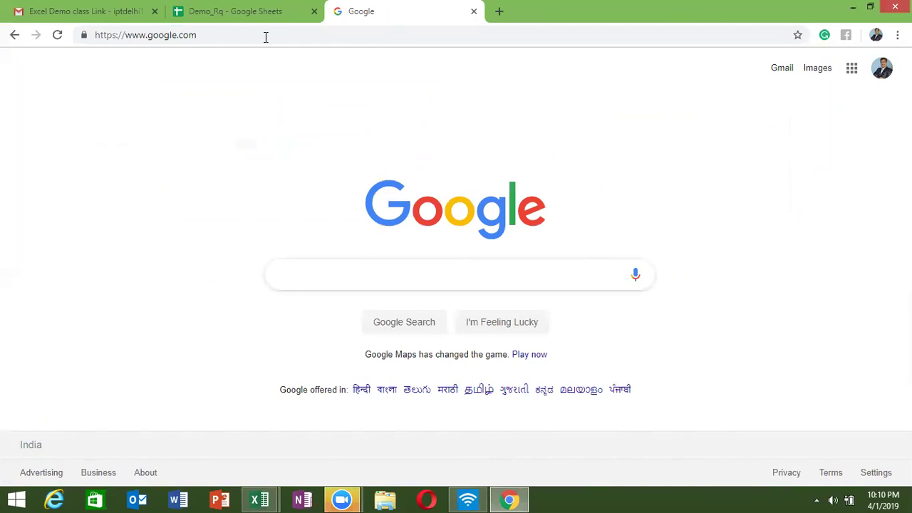
# - Search Google for 'SBI logo'
pyautogui.hotkey('alt', 'Tab')
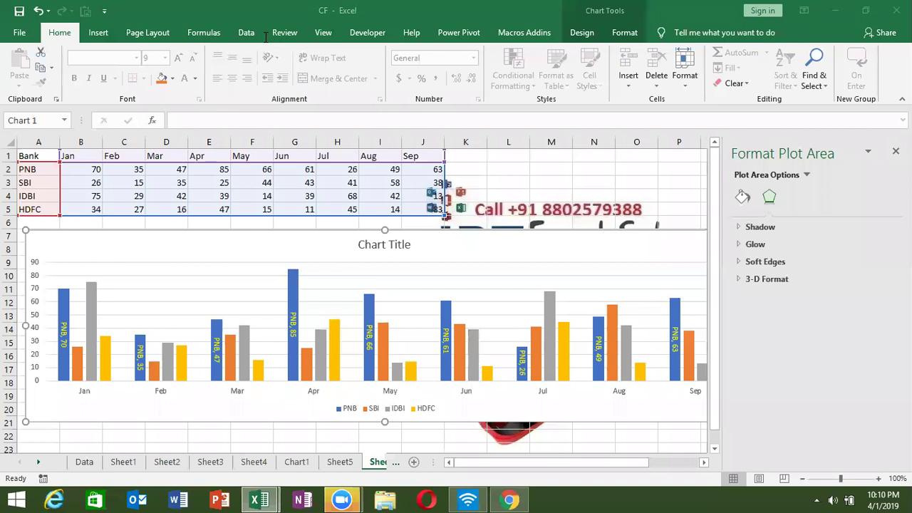
pyautogui.hotkey('alt', 'Tab')
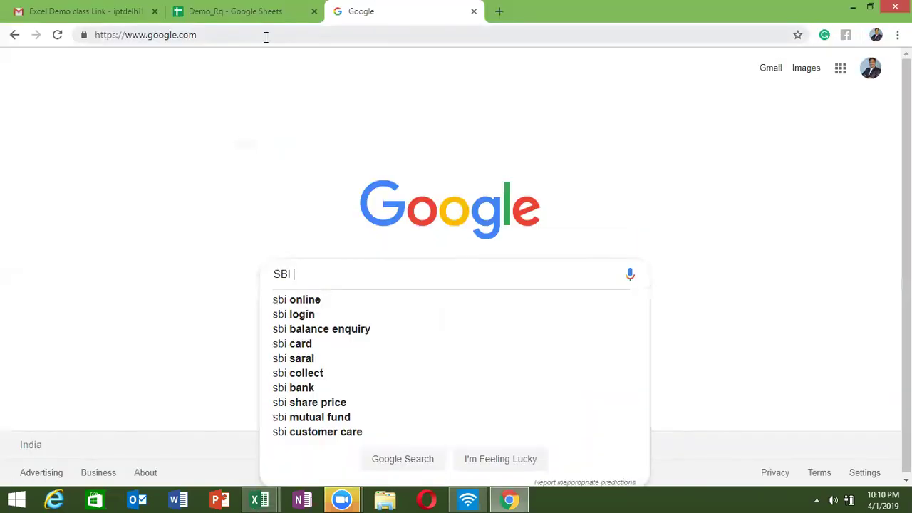
pyautogui.write('logo')
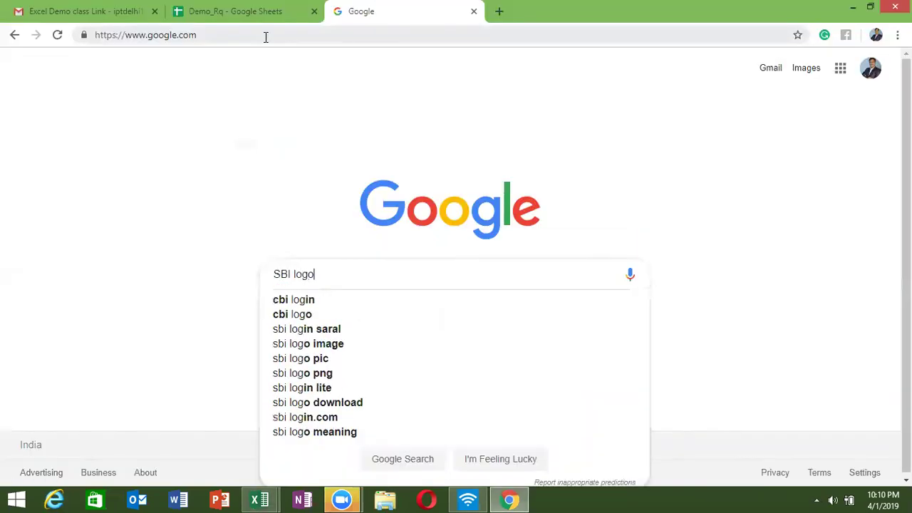
pyautogui.press('Return')
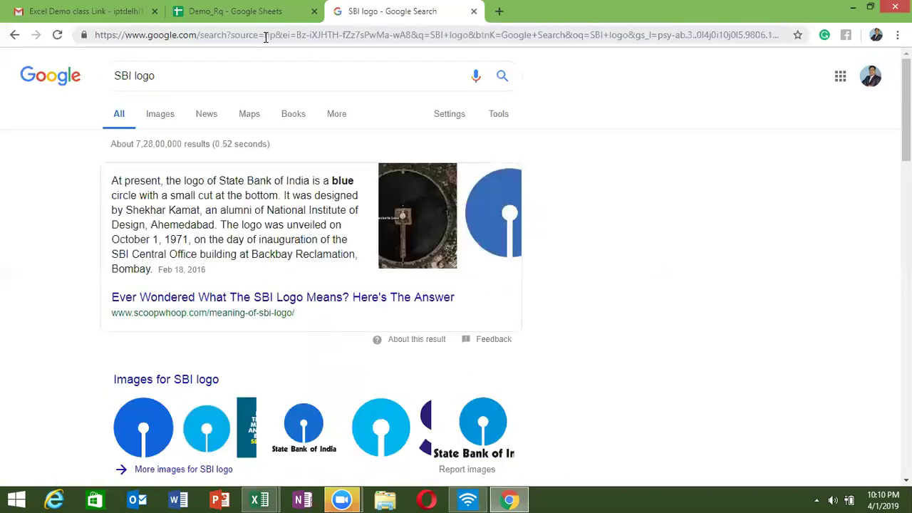
# - Switch to Images results for SBI logo and scroll through them
pyautogui.click(176, 119)
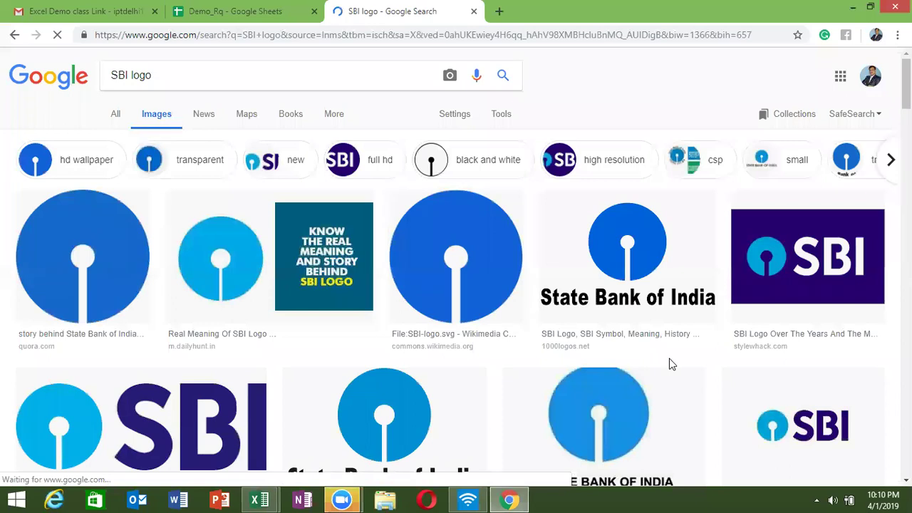
pyautogui.scroll(-2, 666, 360)
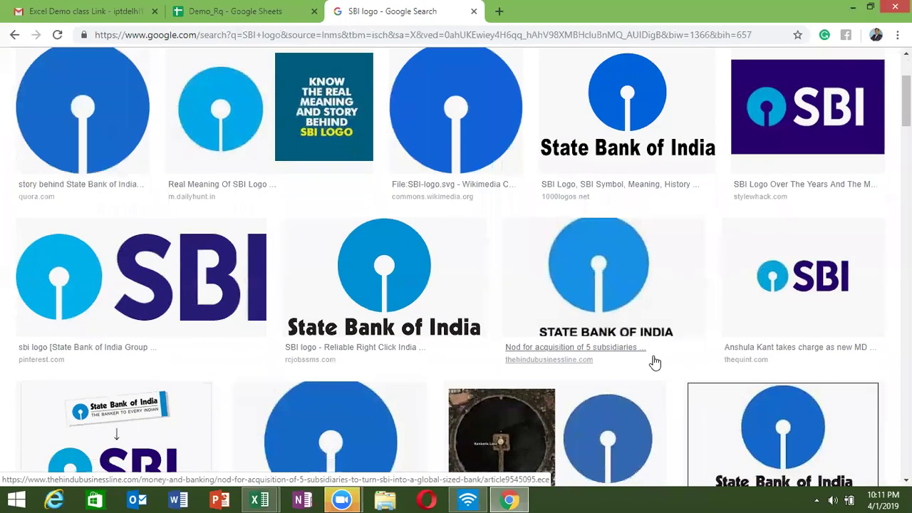
pyautogui.scroll(-2, 655, 362)
pyautogui.scroll(-1, 652, 356)
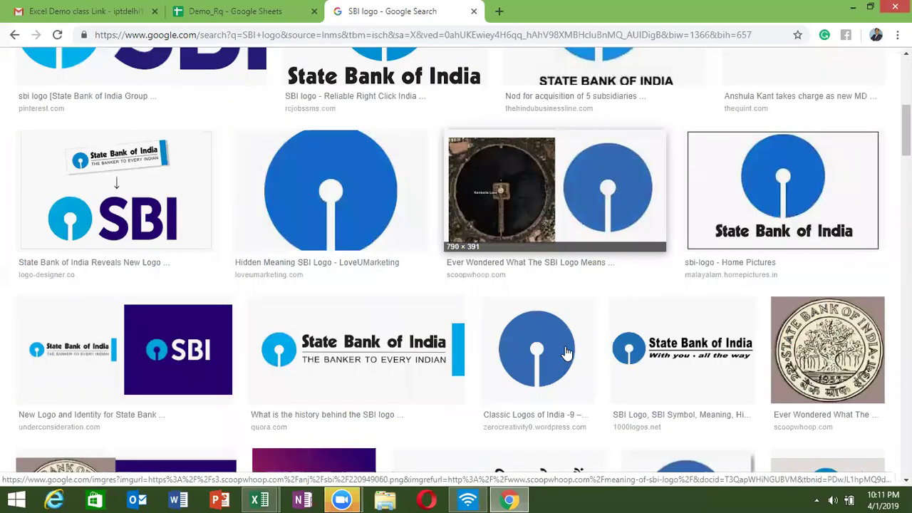
pyautogui.scroll(-2, 565, 352)
pyautogui.scroll(-2, 567, 401)
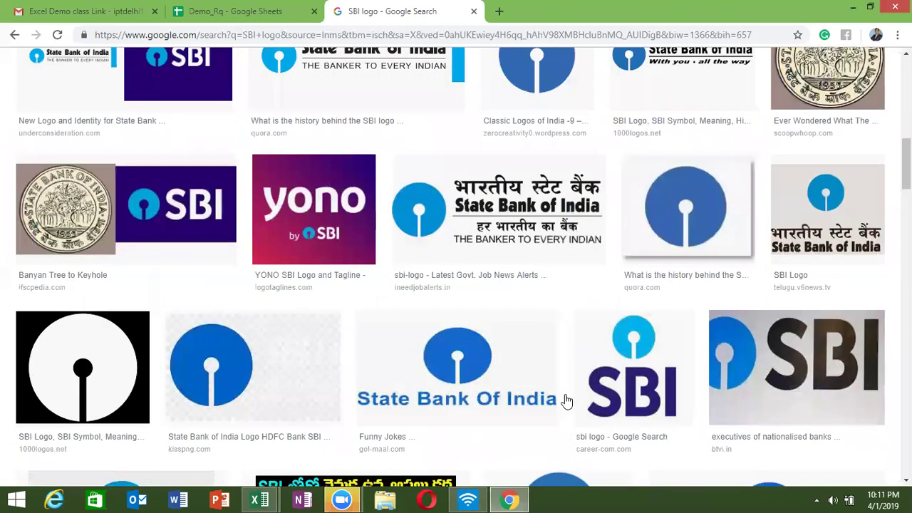
pyautogui.scroll(-6, 566, 401)
pyautogui.scroll(-4, 566, 402)
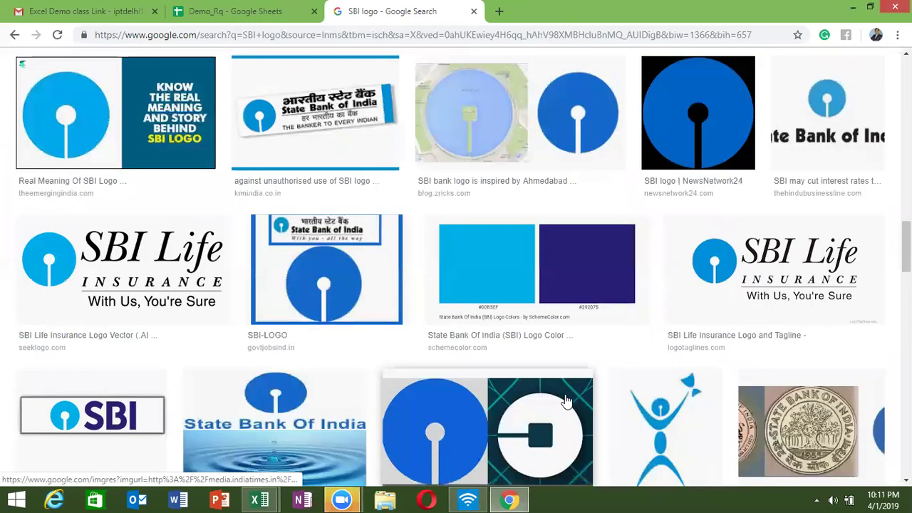
pyautogui.scroll(-5, 567, 401)
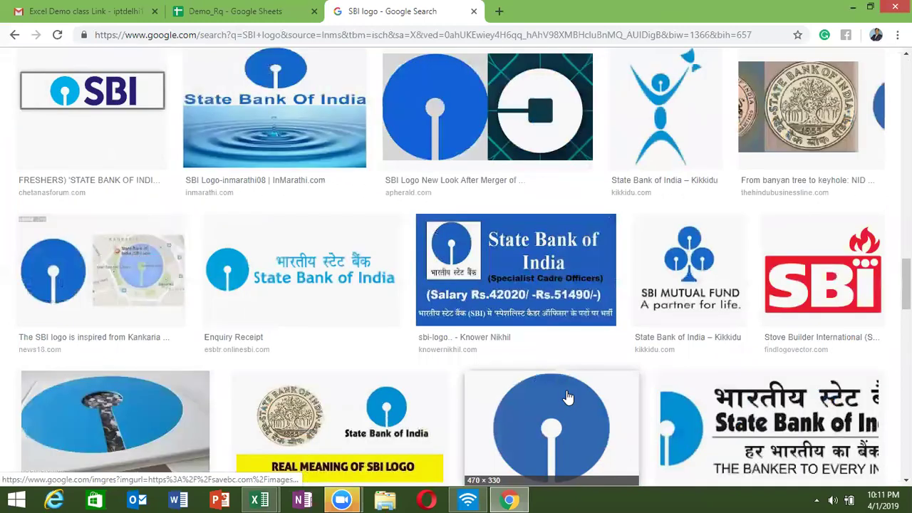
pyautogui.scroll(3, 568, 397)
pyautogui.scroll(-9, 568, 394)
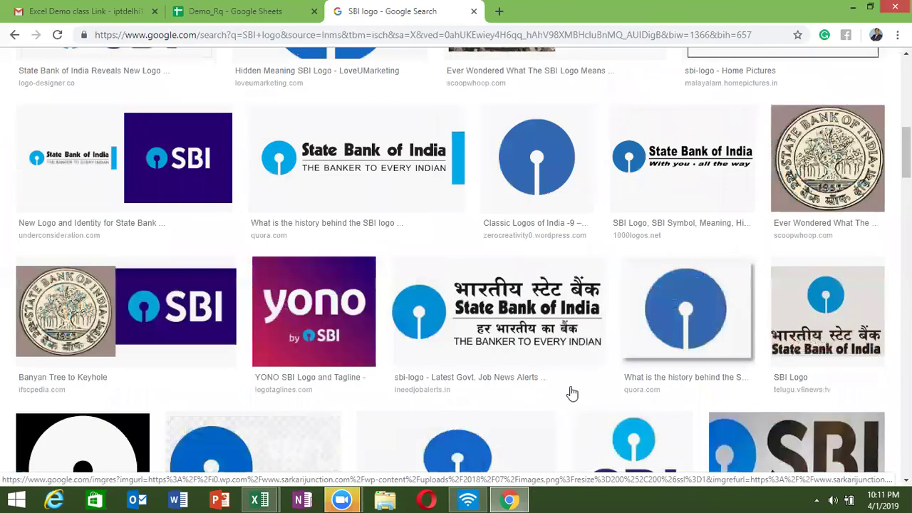
pyautogui.scroll(8, 570, 395)
pyautogui.scroll(-3, 493, 382)
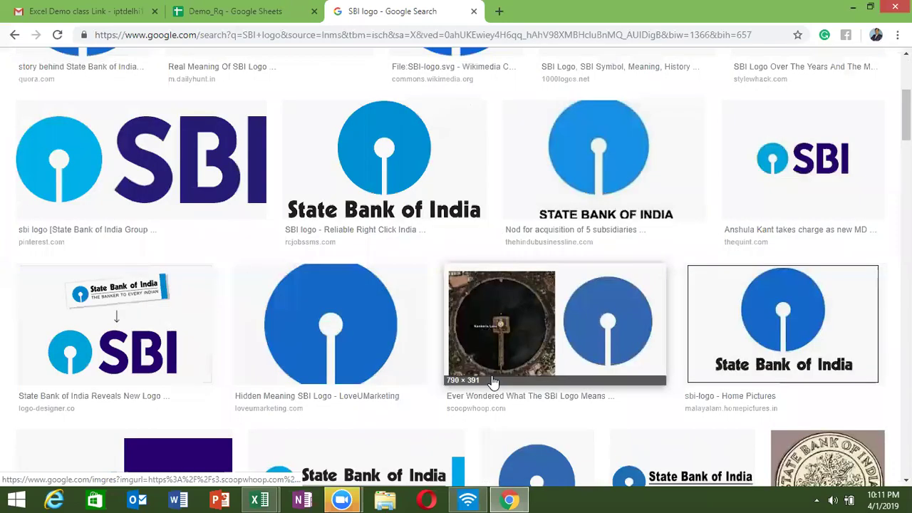
pyautogui.scroll(-2, 493, 383)
pyautogui.scroll(-1, 370, 358)
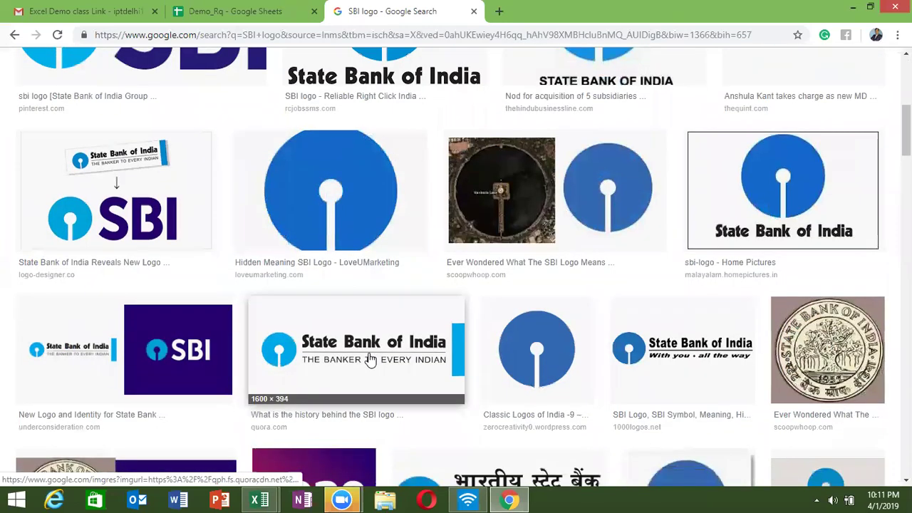
# - Preview the 1600 × 394 State Bank of India banner logo and copy the image
pyautogui.click(370, 358)
pyautogui.click(371, 312)
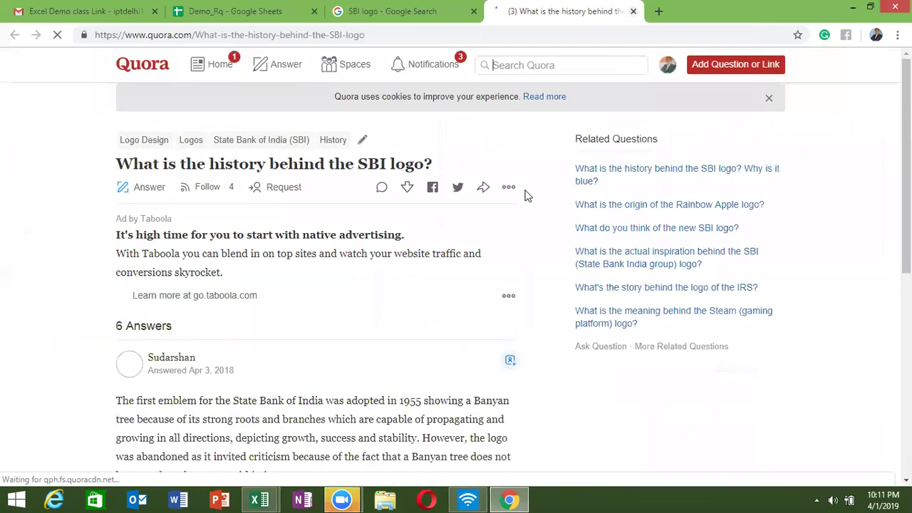
pyautogui.hotkey('ctrl', 'w')
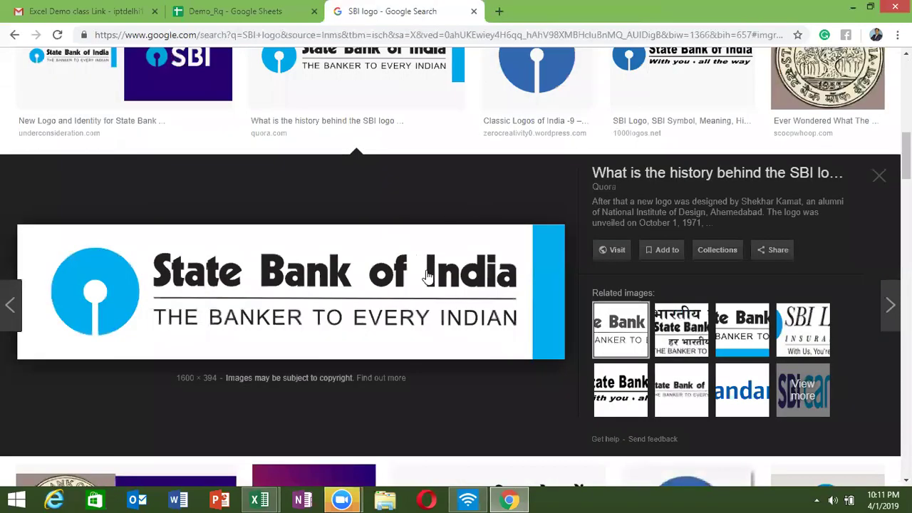
pyautogui.rightClick(473, 390)
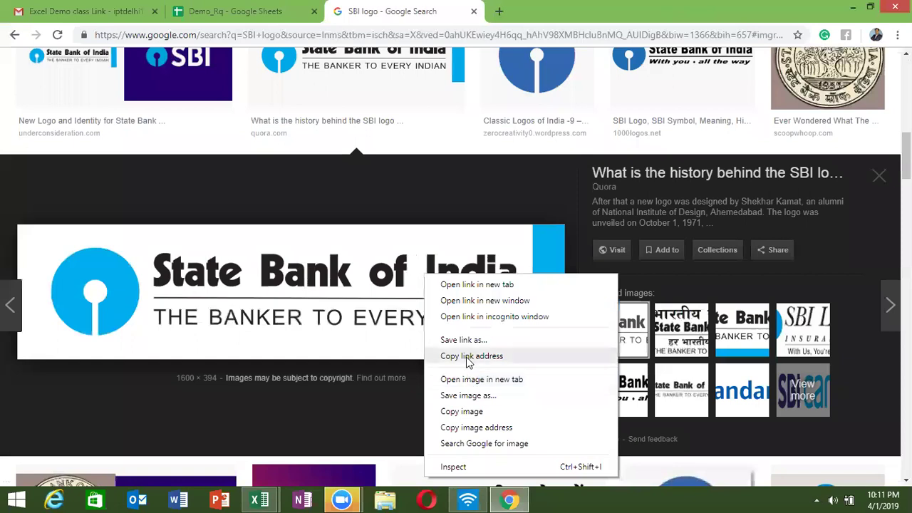
pyautogui.click(478, 413)
pyautogui.moveTo(259, 499)
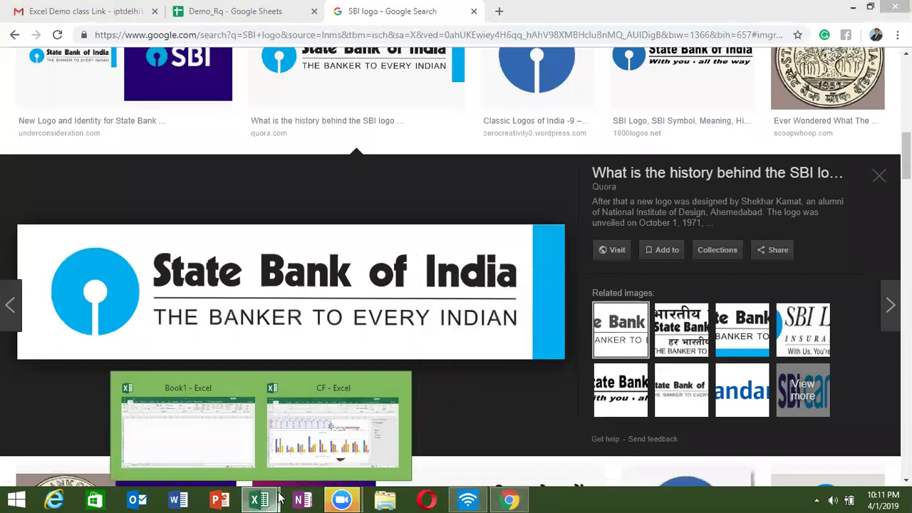
# - In Excel, paste the SBI logo near cell S2 and set its width to 5 inches
pyautogui.click(287, 435)
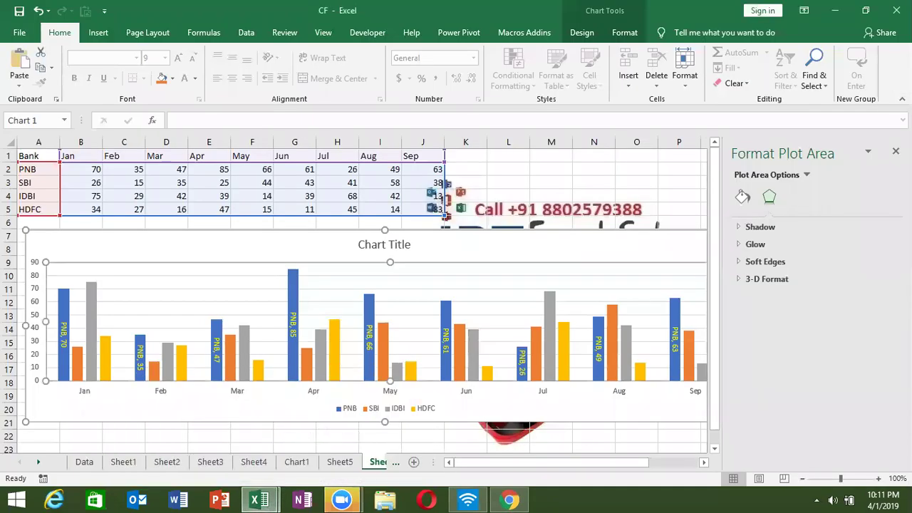
pyautogui.click(895, 151)
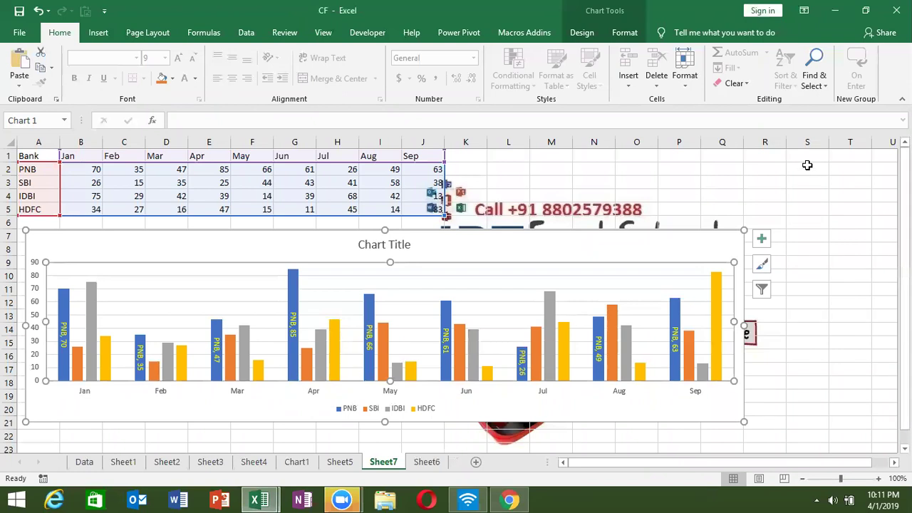
pyautogui.click(808, 165)
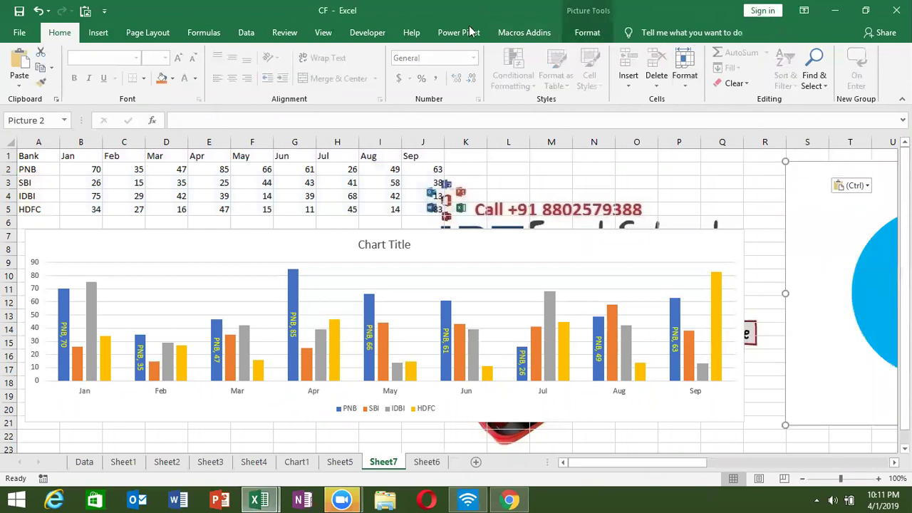
pyautogui.click(586, 33)
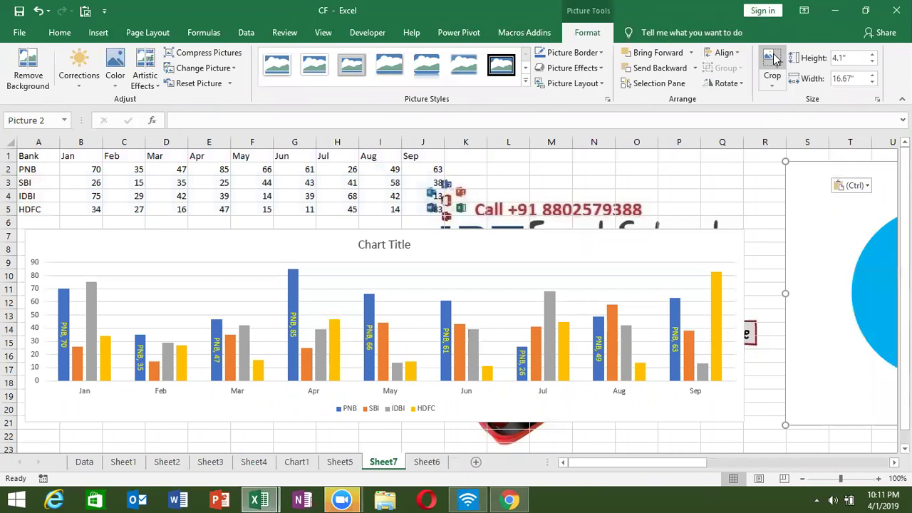
pyautogui.click(849, 57)
pyautogui.click(855, 79)
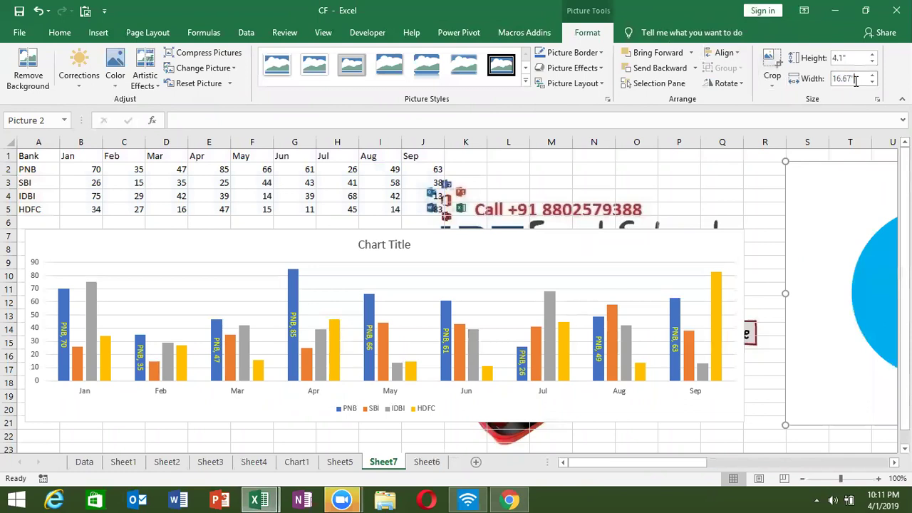
pyautogui.moveTo(855, 79); pyautogui.dragTo(786, 71)
pyautogui.write('5')
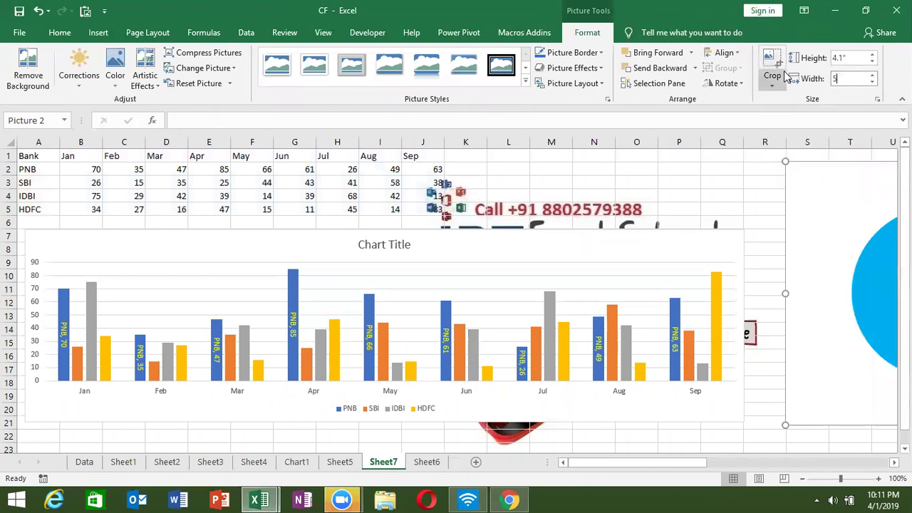
pyautogui.press('Return')
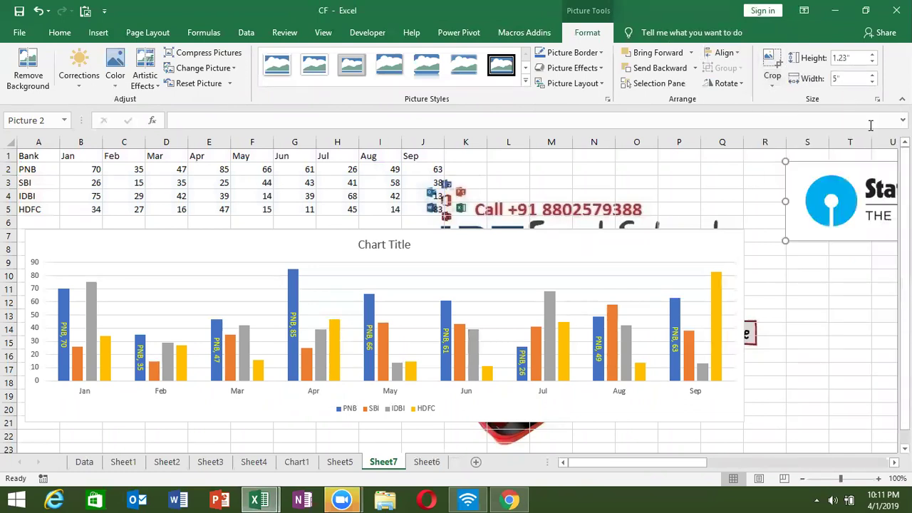
# - Shrink the logo to 2 inches wide and move it near R3 beside the chart
pyautogui.moveTo(850, 201); pyautogui.dragTo(675, 189)
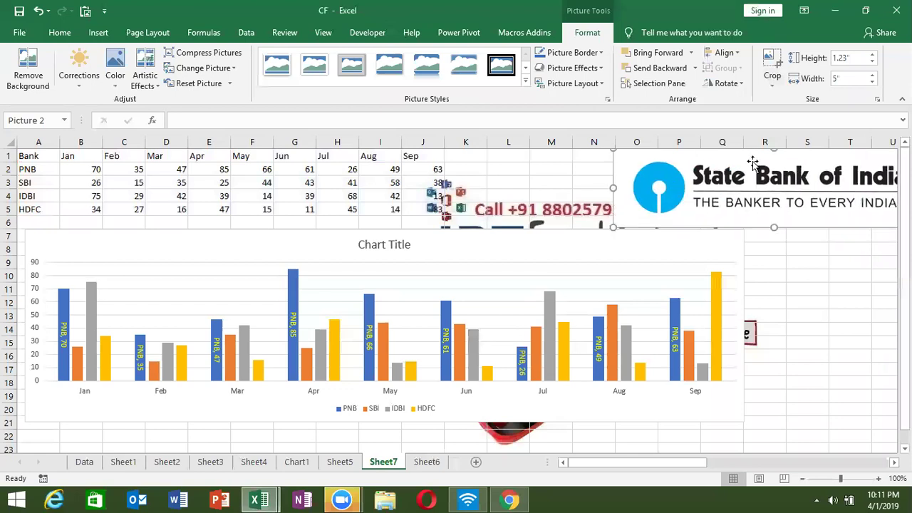
pyautogui.click(840, 80)
pyautogui.write('2')
pyautogui.press('Return')
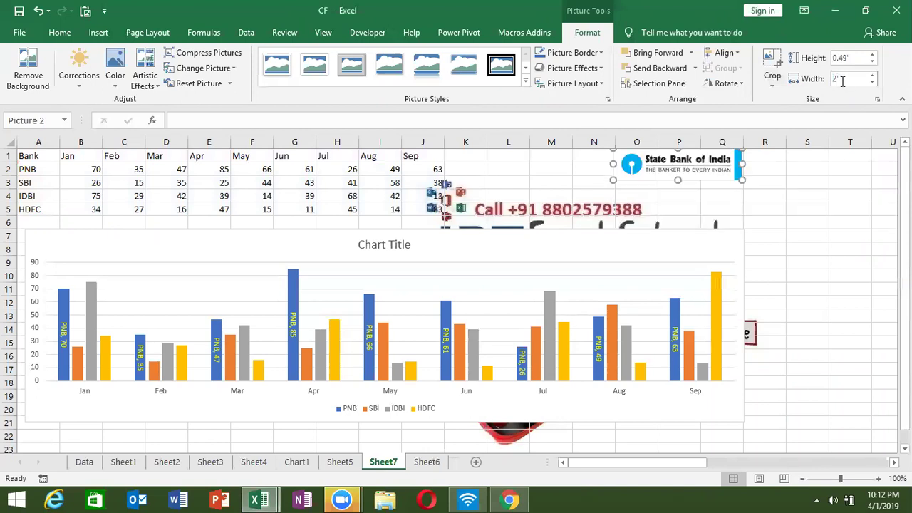
pyautogui.moveTo(706, 161); pyautogui.dragTo(789, 184)
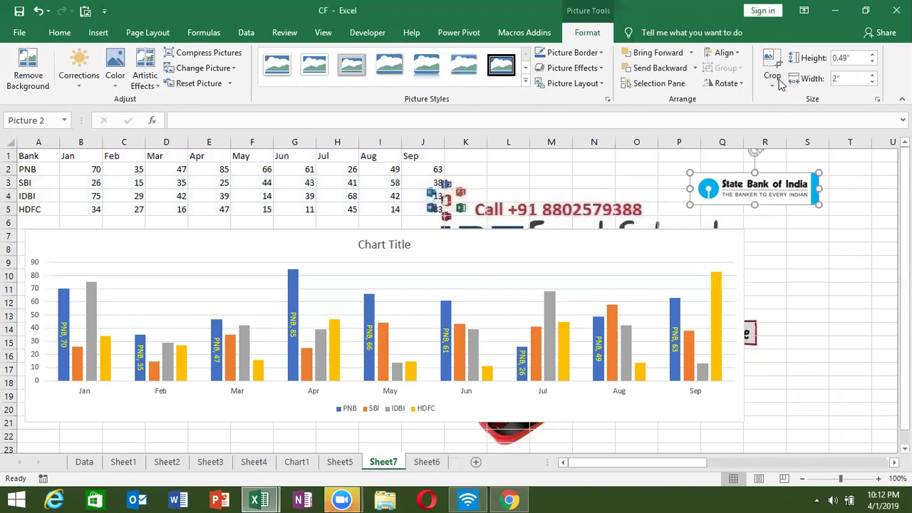
# - Rotate the logo 90° left so it stands vertically, and move it down beside the chart
pyautogui.click(721, 84)
pyautogui.click(742, 116)
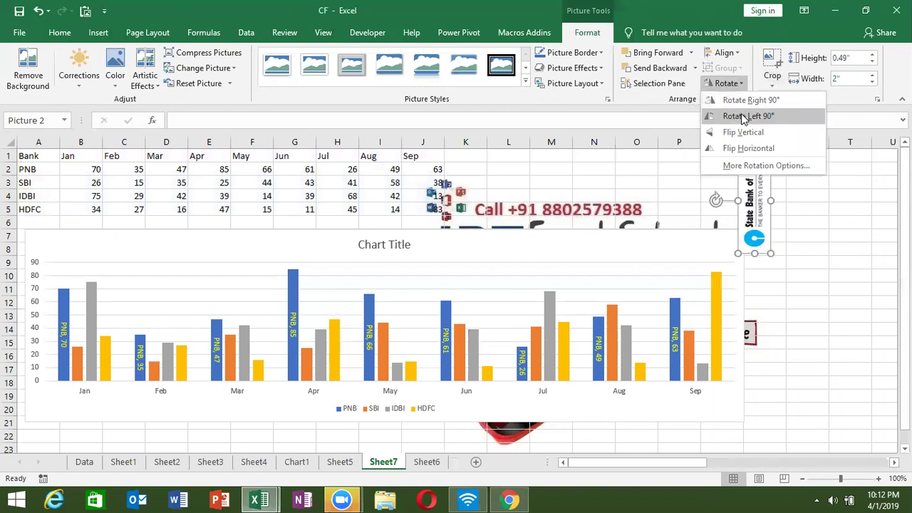
pyautogui.click(742, 114)
pyautogui.moveTo(758, 192); pyautogui.dragTo(791, 229)
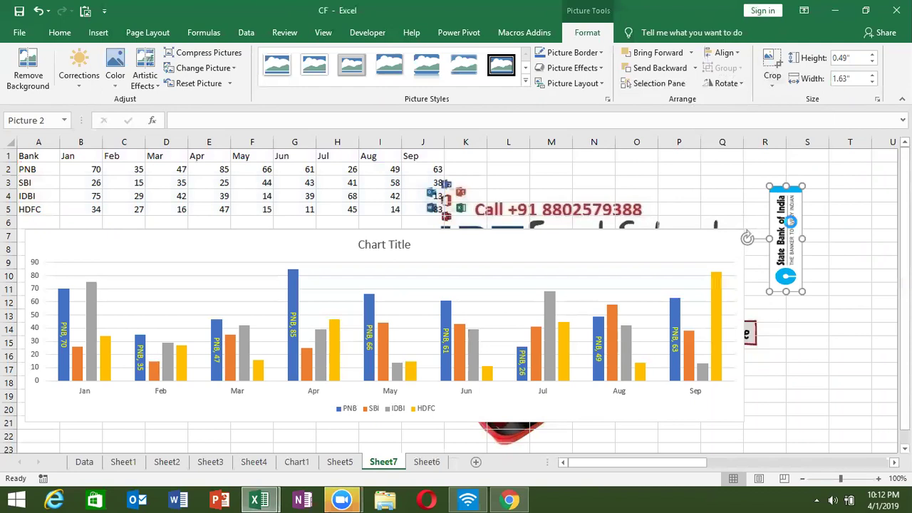
# - Picture-fill the SBI columns with the copied logo at 0% transparency
pyautogui.doubleClick(78, 377)
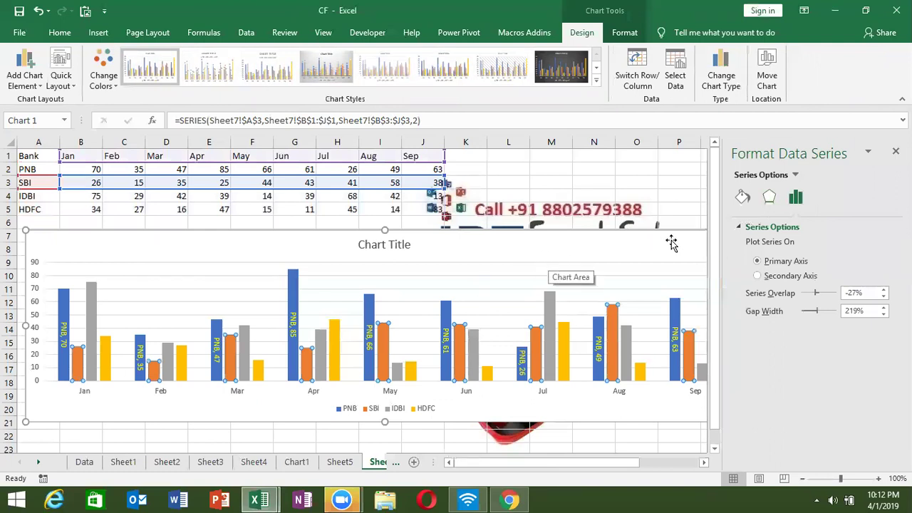
pyautogui.click(743, 198)
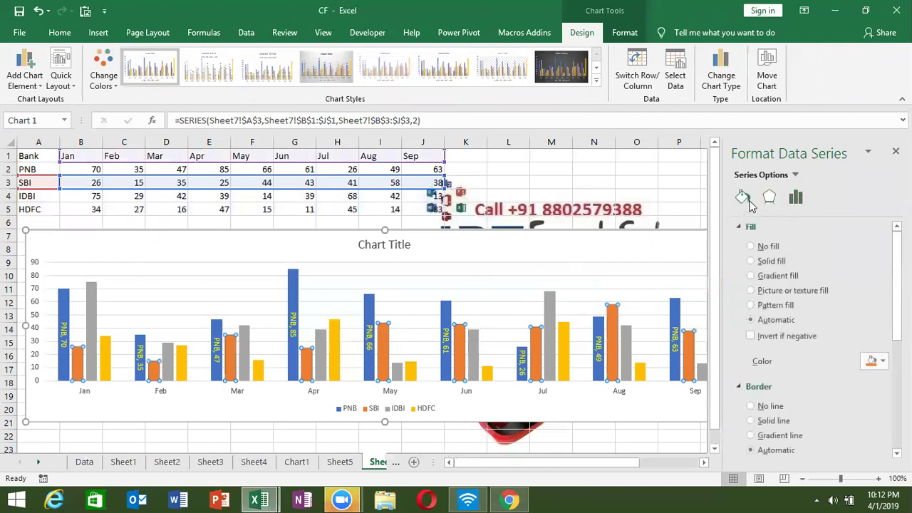
pyautogui.click(762, 293)
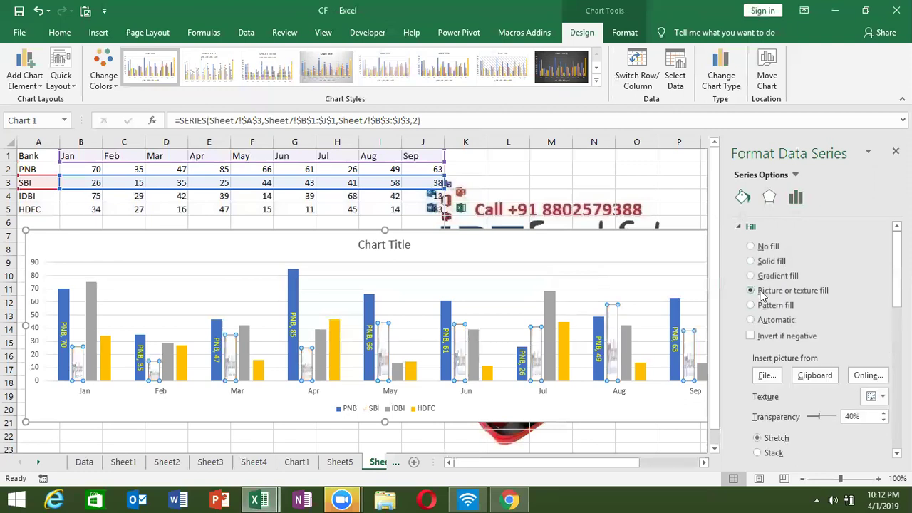
pyautogui.click(816, 376)
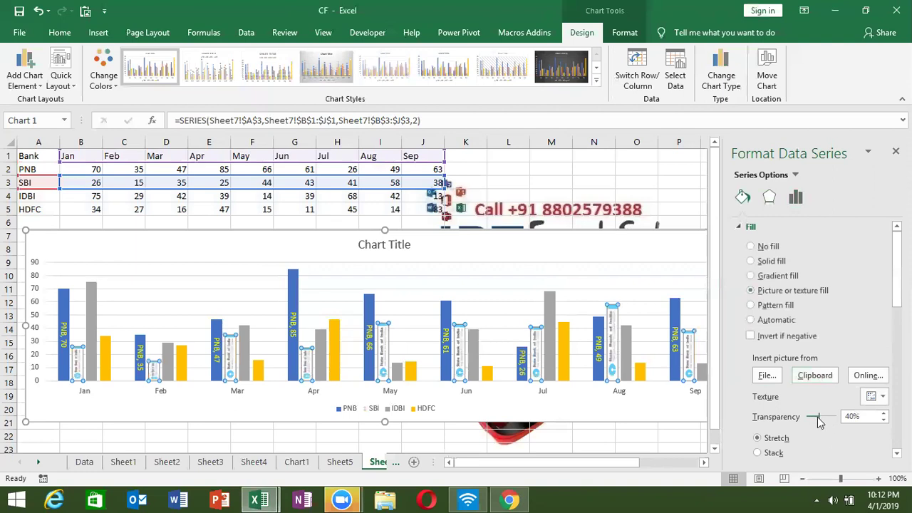
pyautogui.moveTo(818, 419); pyautogui.dragTo(809, 419)
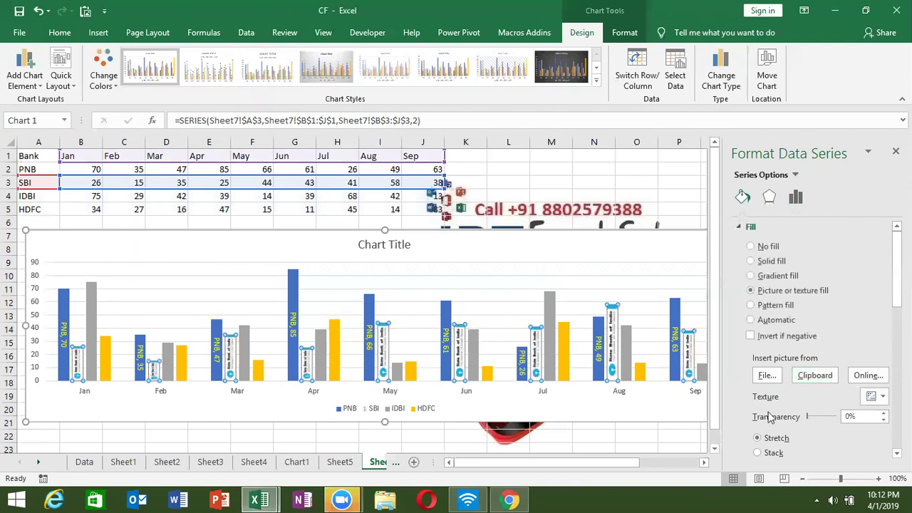
# - Close the Format pane and delete the leftover SBI logo picture beside the chart
pyautogui.click(635, 408)
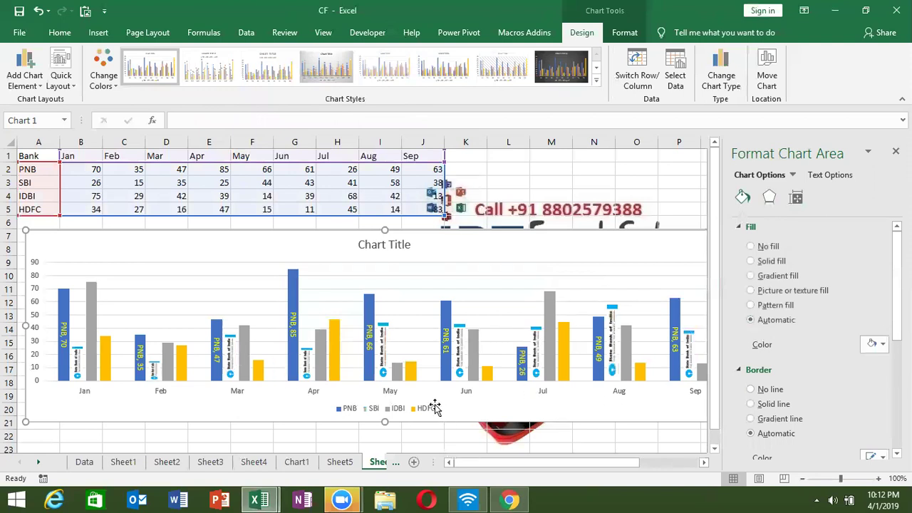
pyautogui.scroll(-2, 431, 402)
pyautogui.scroll(2, 429, 397)
pyautogui.click(485, 434)
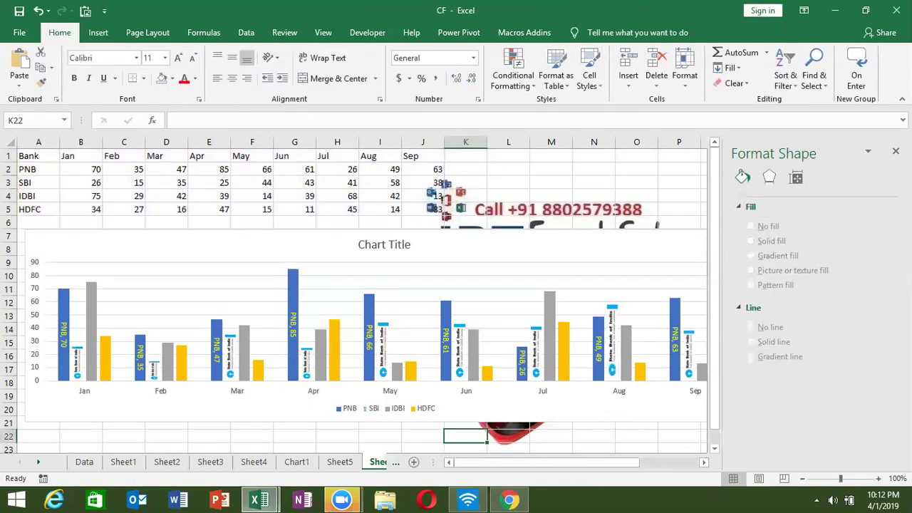
pyautogui.click(895, 151)
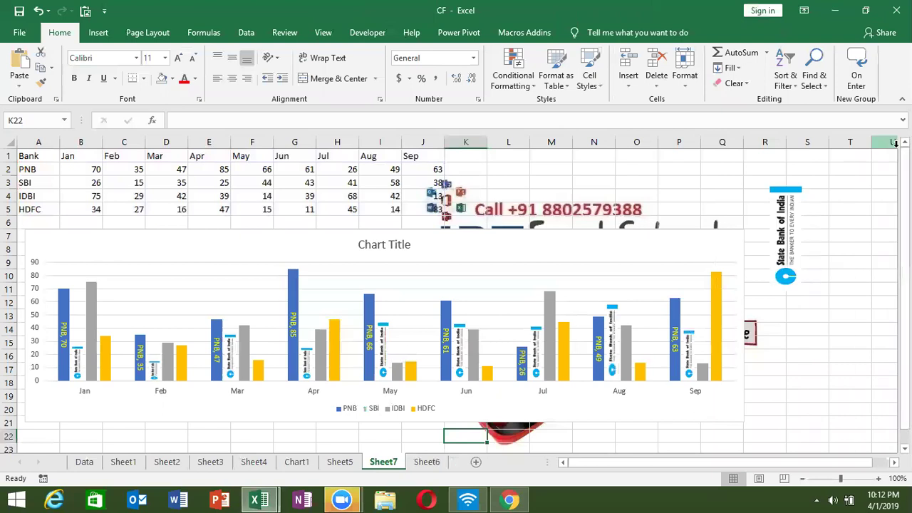
pyautogui.click(793, 229)
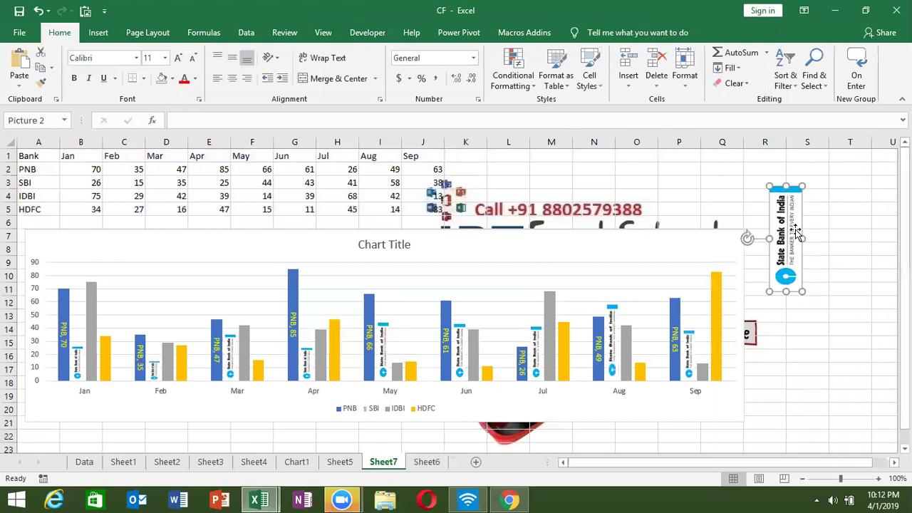
pyautogui.press('Delete')
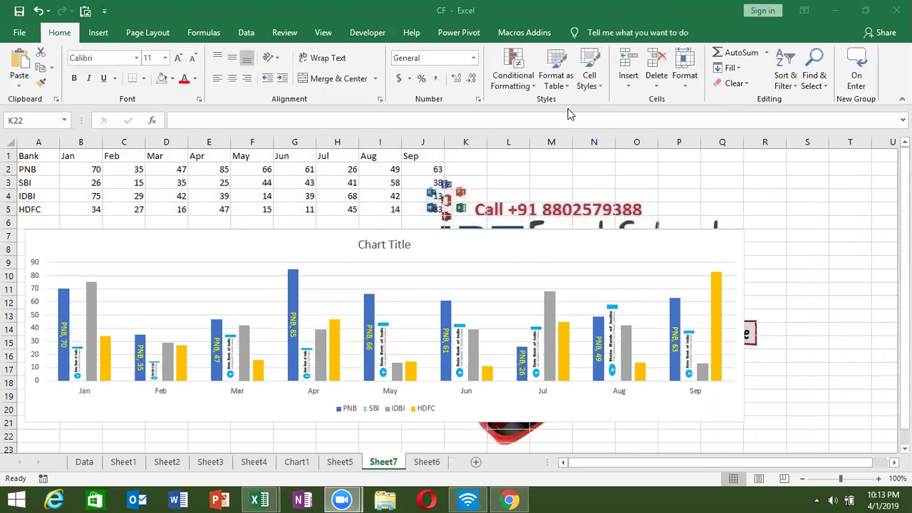
# - Insert a WordArt in the first plain style over the chart
pyautogui.click(98, 32)
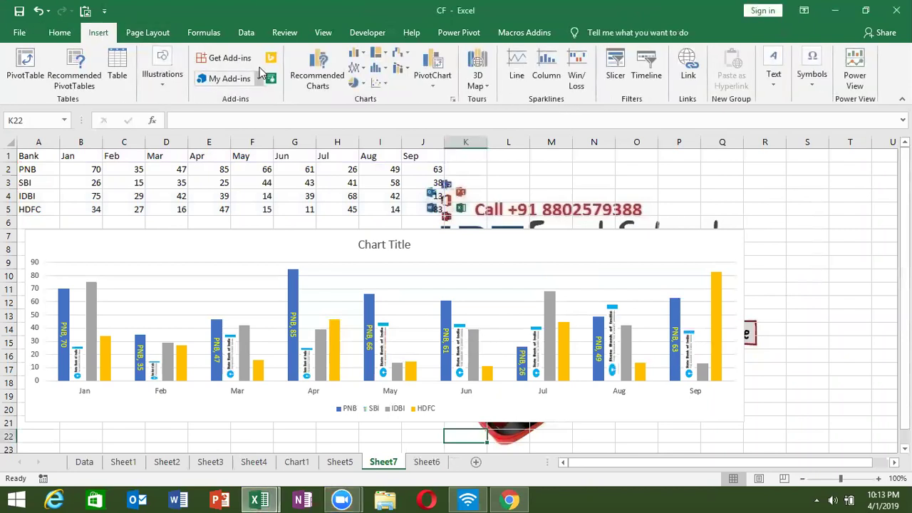
pyautogui.click(161, 83)
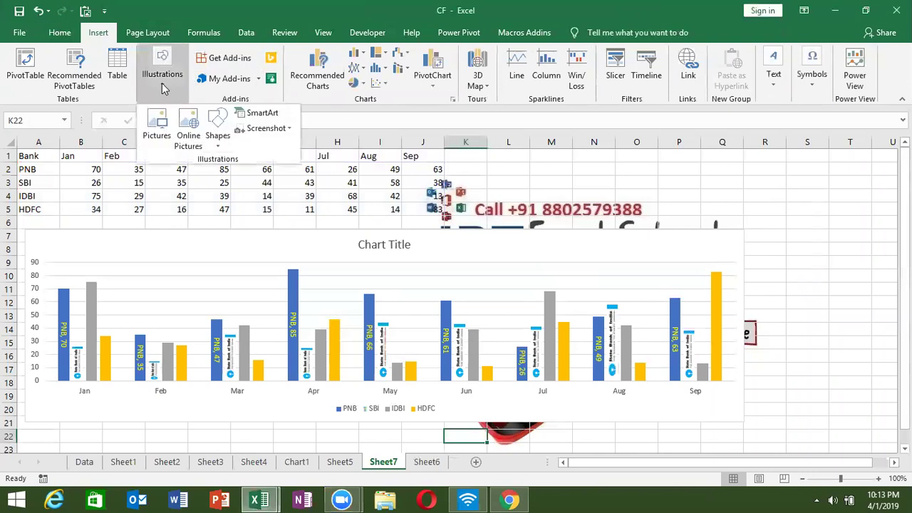
pyautogui.click(227, 139)
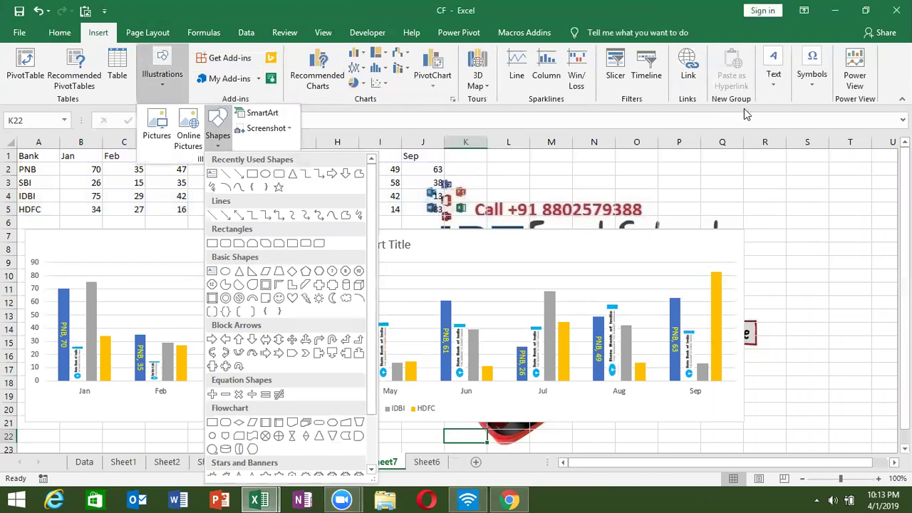
pyautogui.click(774, 79)
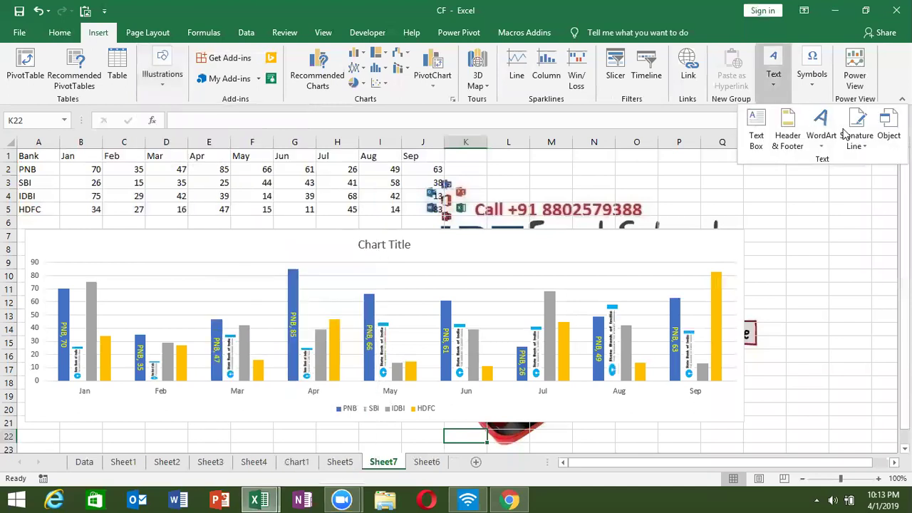
pyautogui.click(821, 146)
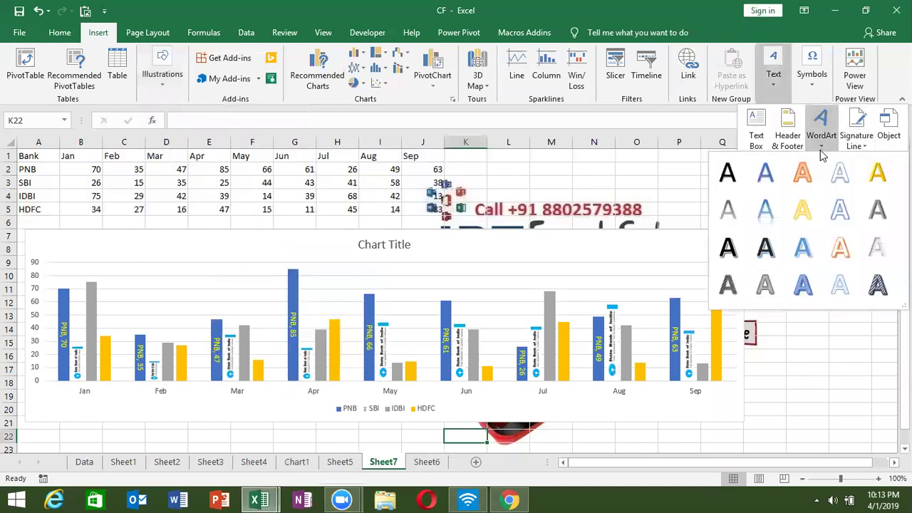
pyautogui.click(728, 174)
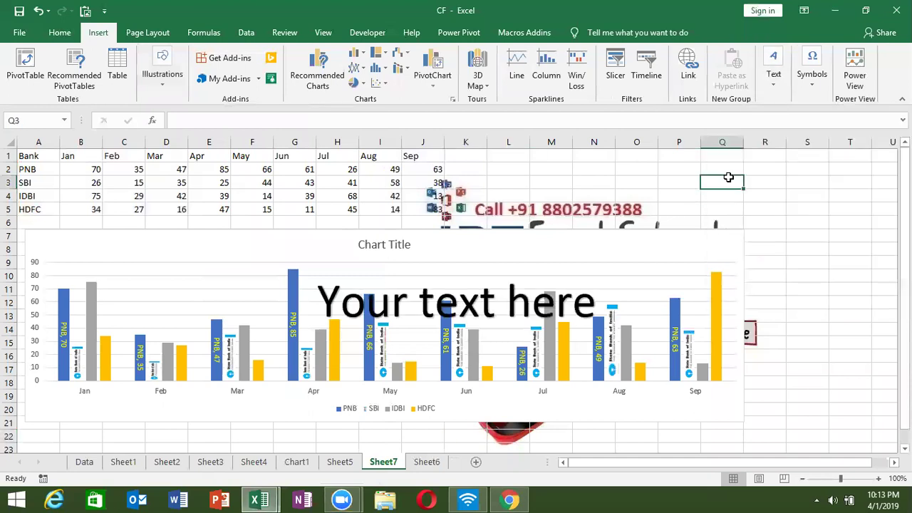
# - Replace the WordArt placeholder text with 'IDBI Bank'
pyautogui.click(491, 303)
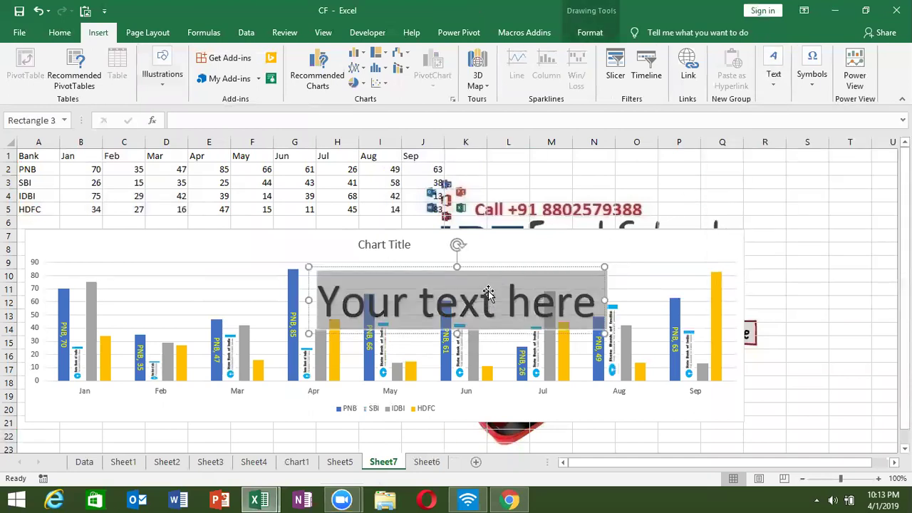
pyautogui.press('Delete')
pyautogui.write('IDBUI')
pyautogui.press('BackSpace')
pyautogui.press('BackSpace')
pyautogui.write('I')
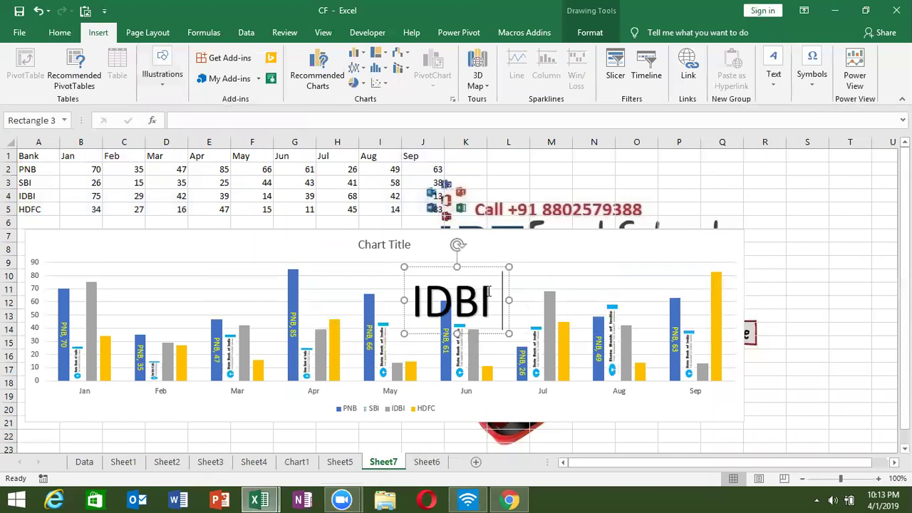
pyautogui.write(' Ba')
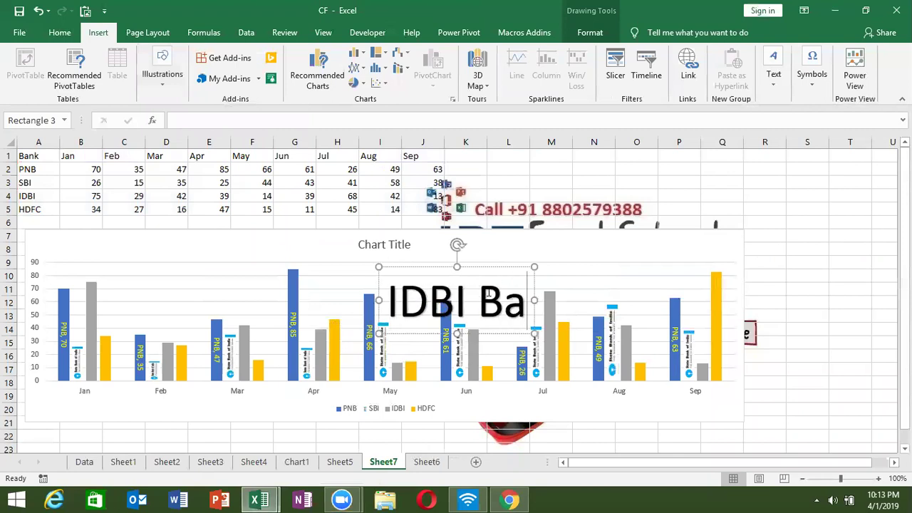
pyautogui.write('nk')
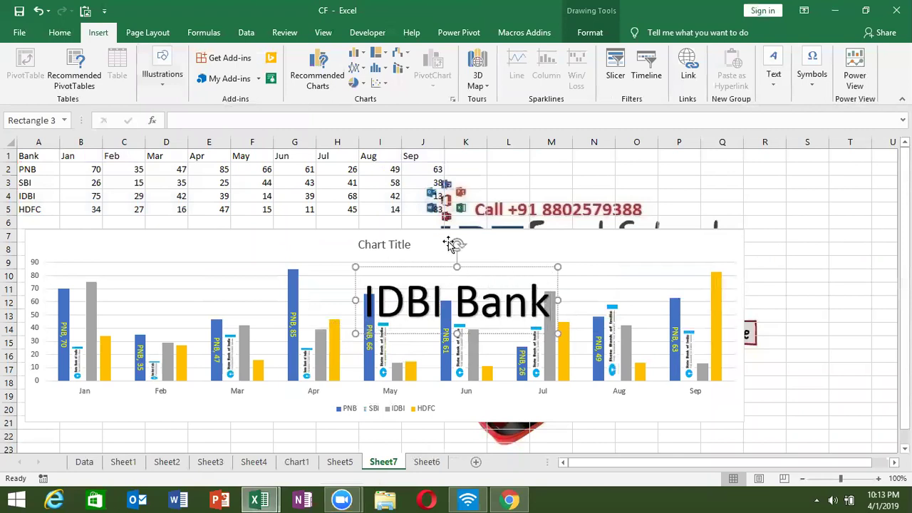
pyautogui.click(513, 235)
pyautogui.click(491, 320)
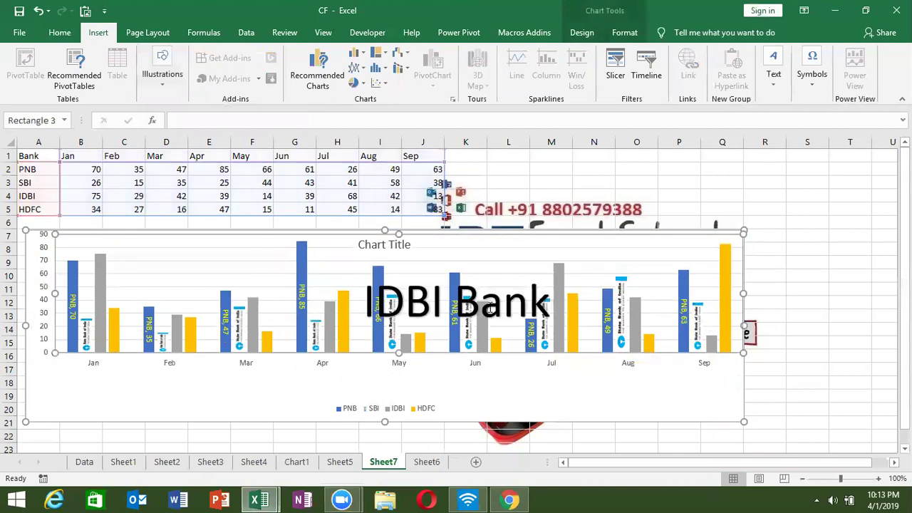
pyautogui.doubleClick(444, 264)
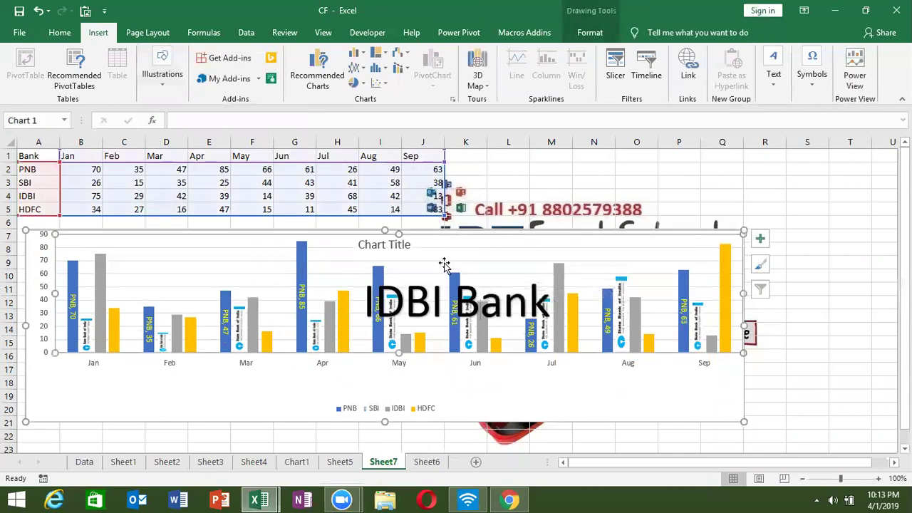
pyautogui.click(485, 287)
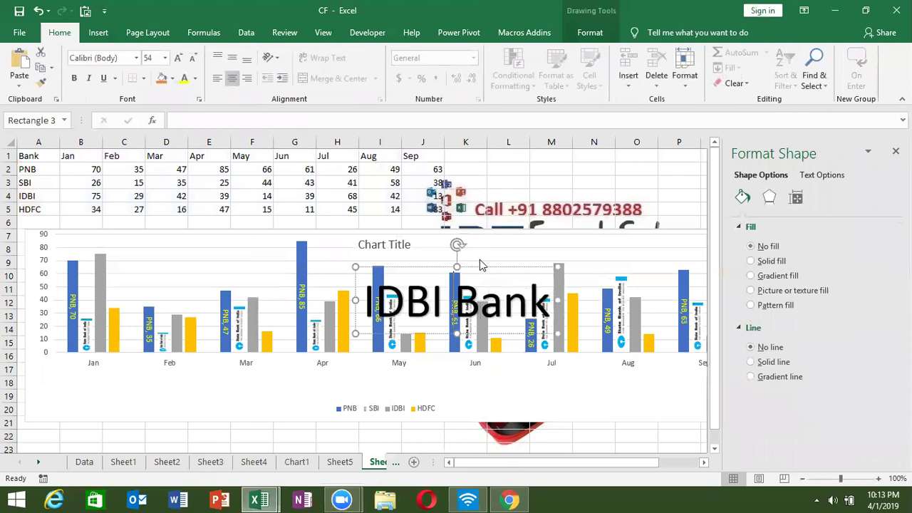
# - Drag the IDBI Bank WordArt off the chart to the top right near row 2, closing the Format pane
pyautogui.moveTo(480, 265); pyautogui.dragTo(646, 140)
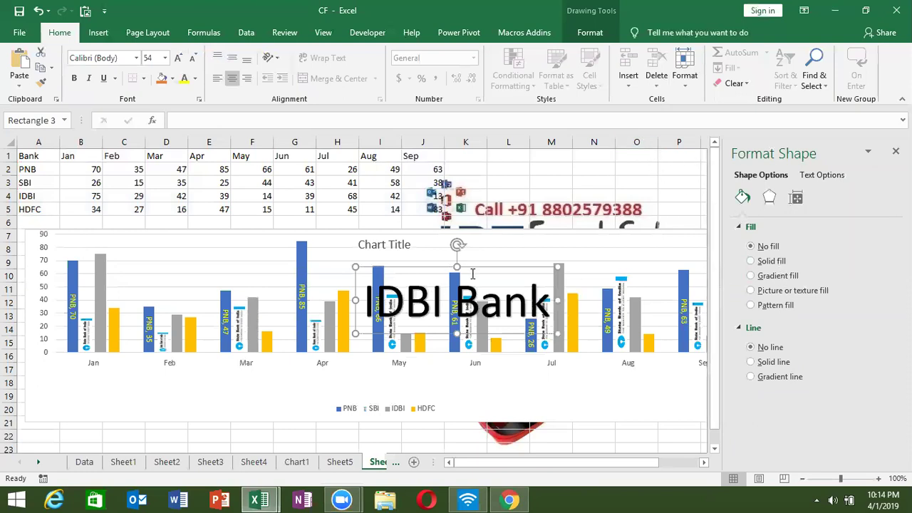
pyautogui.moveTo(475, 266); pyautogui.dragTo(627, 155)
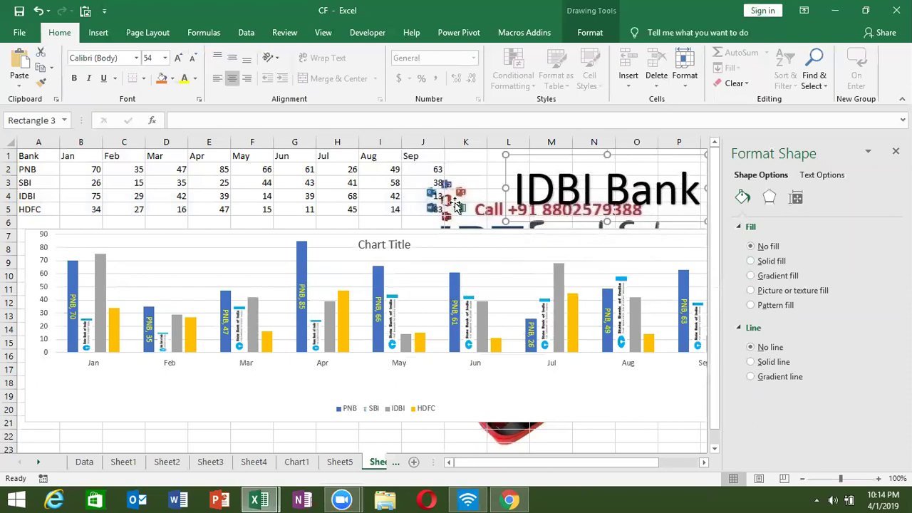
pyautogui.press('Escape')
pyautogui.click(895, 150)
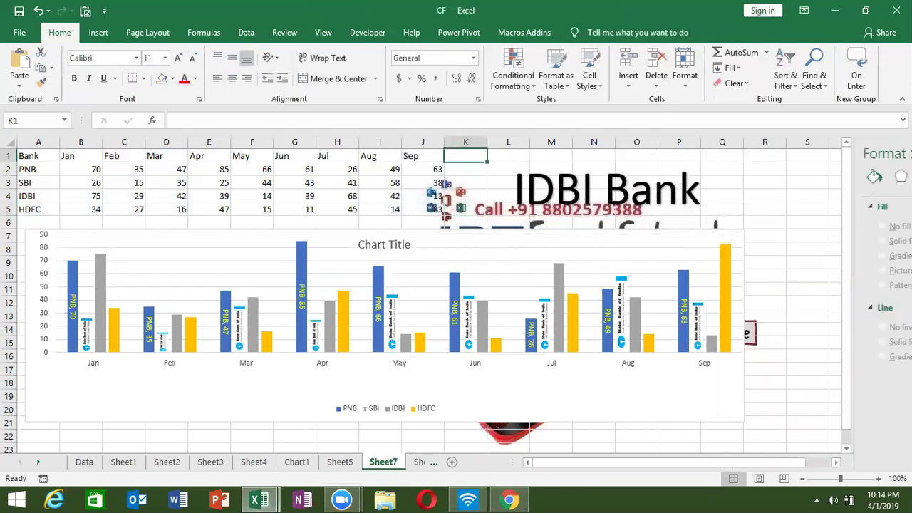
pyautogui.click(554, 190)
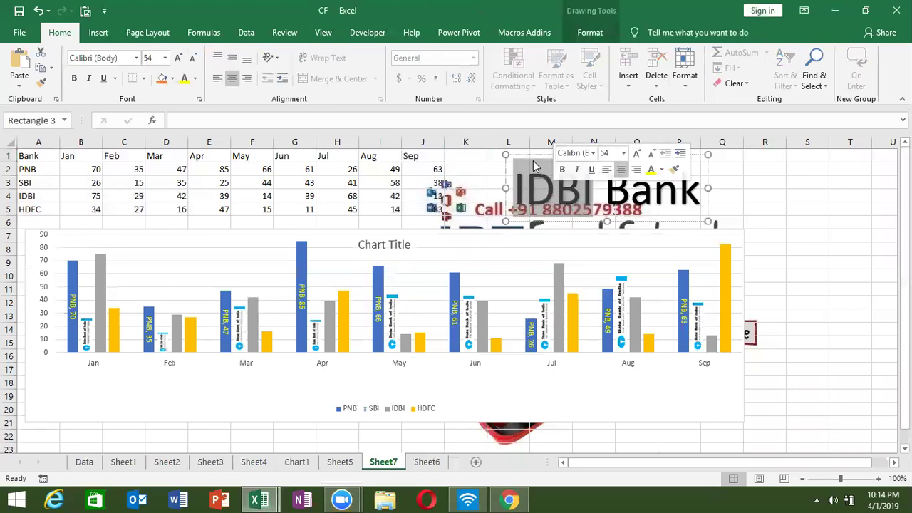
pyautogui.moveTo(597, 157); pyautogui.dragTo(722, 151)
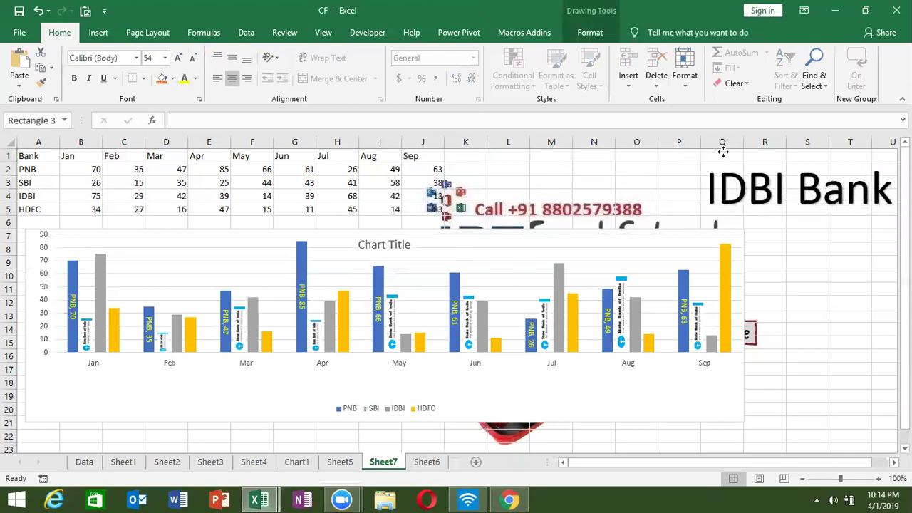
# - Rotate the IDBI Bank label to vertical and move it down beside the chart
pyautogui.click(592, 34)
pyautogui.click(688, 83)
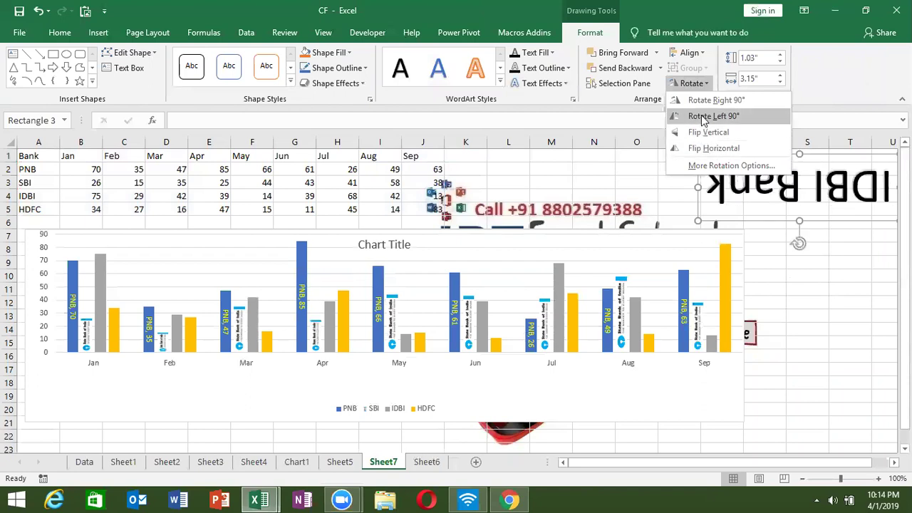
pyautogui.click(705, 115)
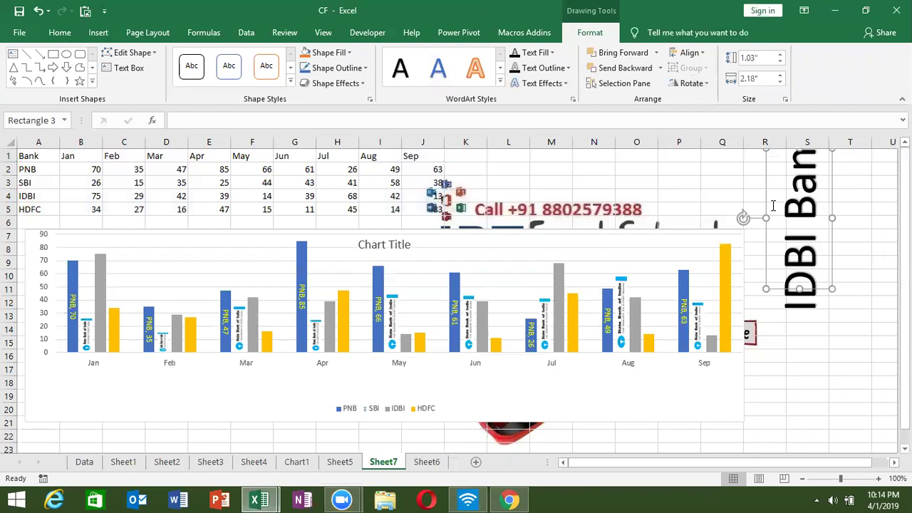
pyautogui.moveTo(764, 205); pyautogui.dragTo(762, 278)
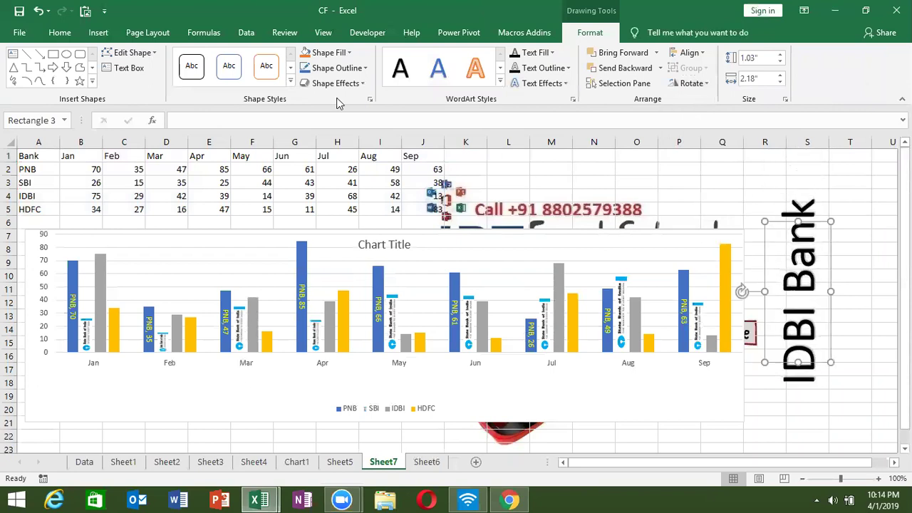
# - Apply a blue filled shape style and enlarge the box to about 1.95 × 2.76 inches
pyautogui.click(292, 82)
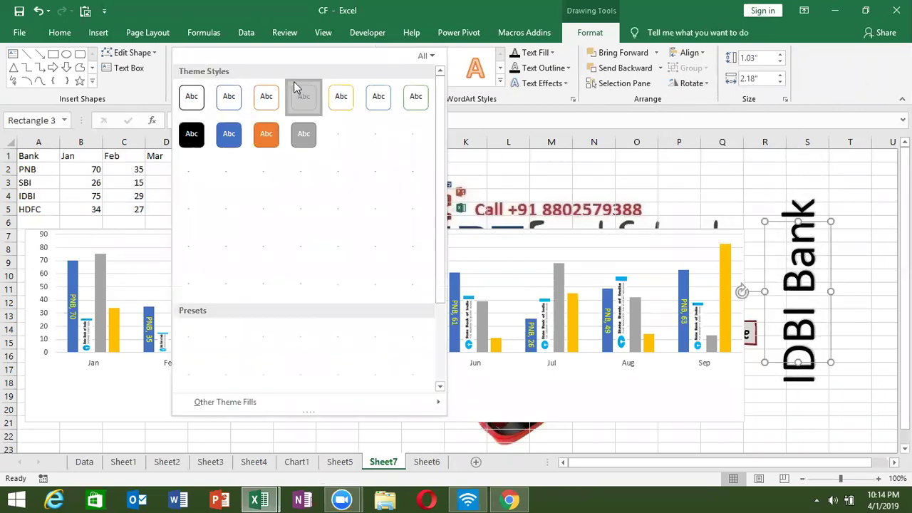
pyautogui.click(229, 134)
pyautogui.click(209, 142)
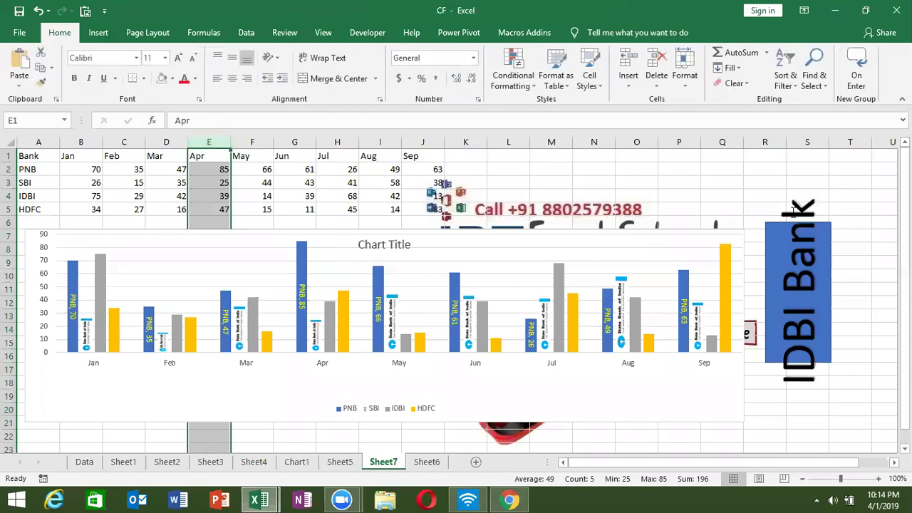
pyautogui.doubleClick(807, 233)
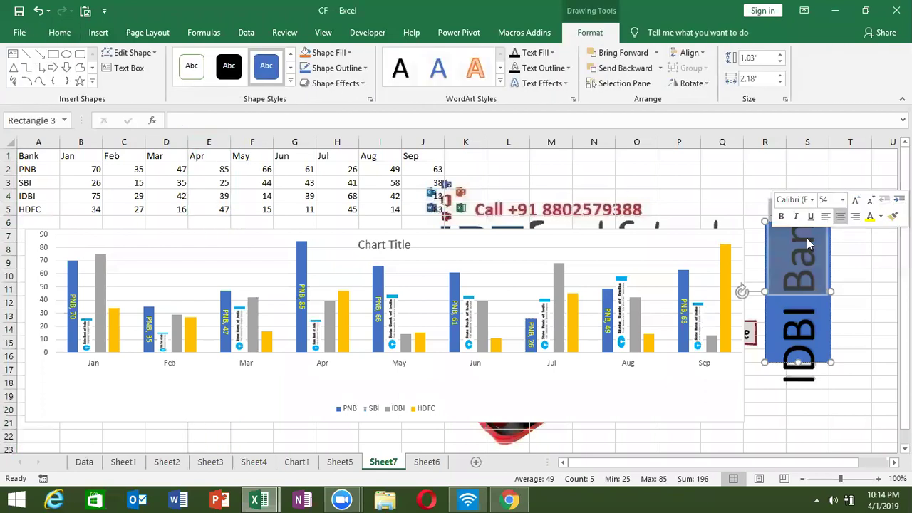
pyautogui.moveTo(798, 362); pyautogui.dragTo(801, 399)
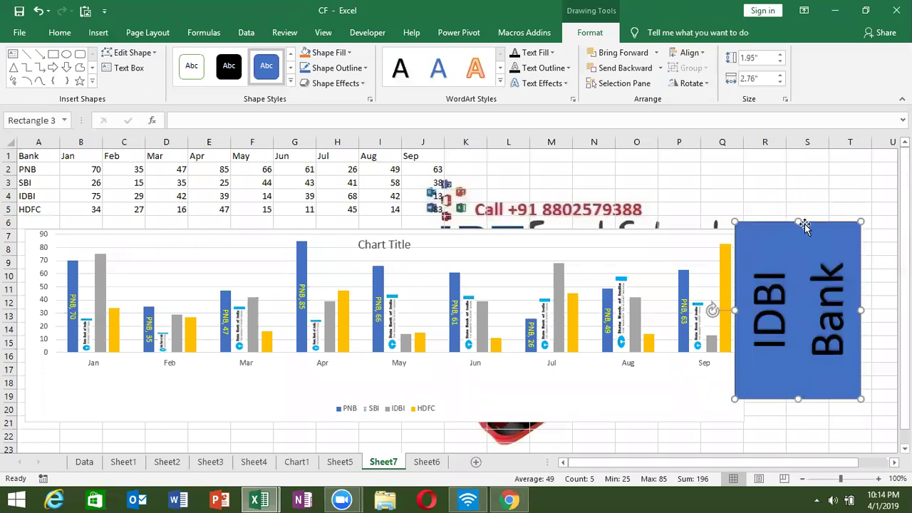
pyautogui.click(796, 194)
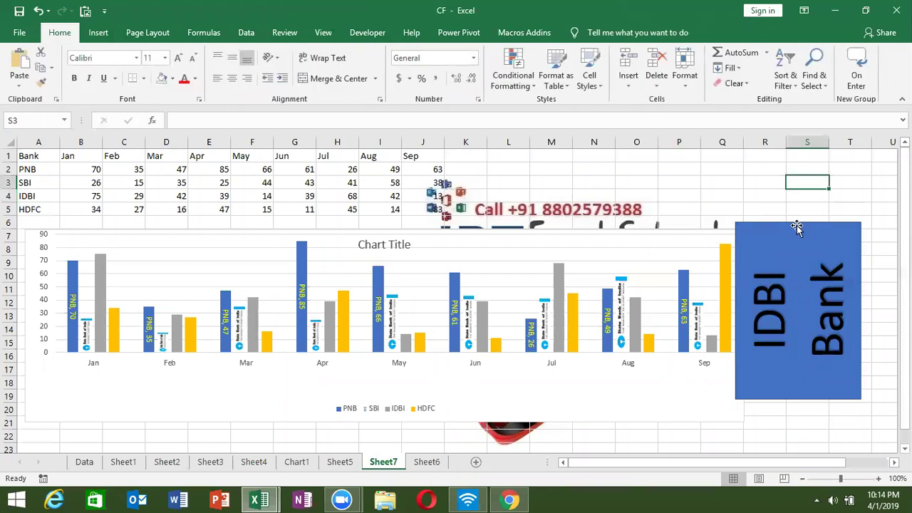
pyautogui.click(796, 222)
# - Make the IDBI Bank box a tall narrow strip and paste a picture copy beside it
pyautogui.moveTo(796, 218); pyautogui.dragTo(797, 178)
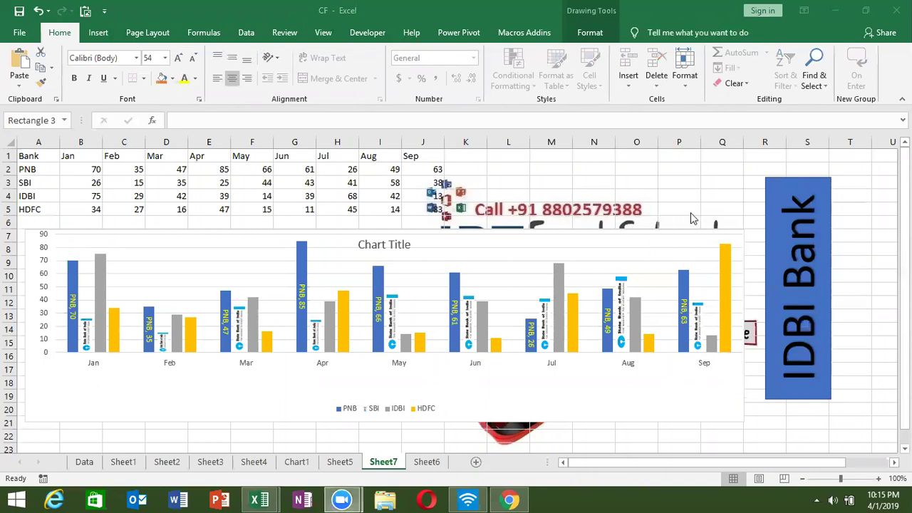
pyautogui.click(869, 187)
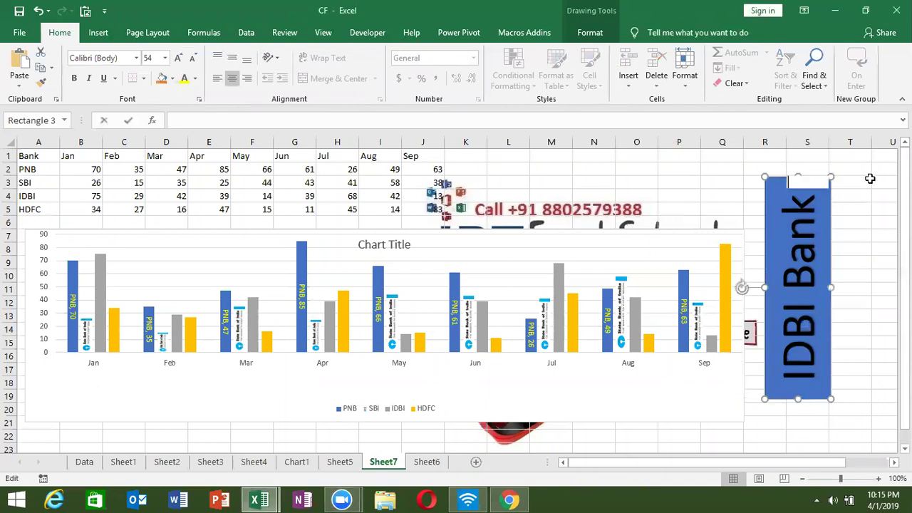
pyautogui.press('Escape')
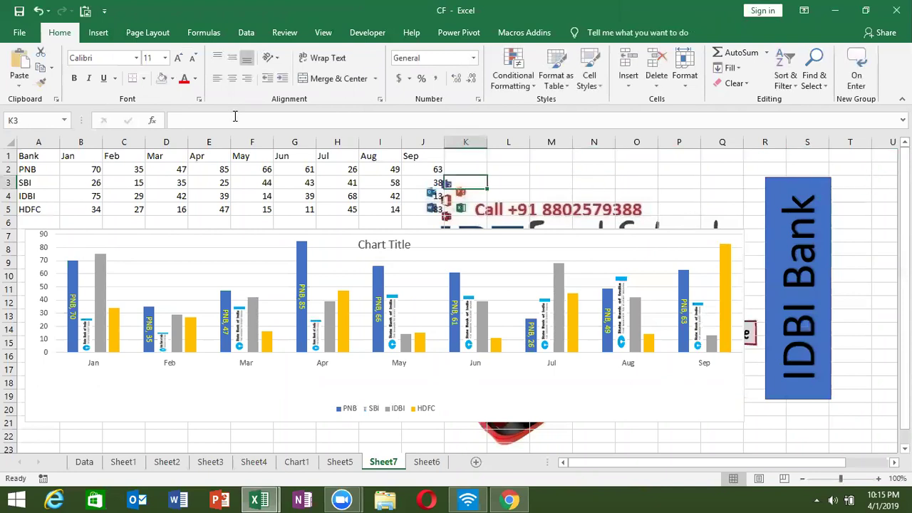
pyautogui.click(15, 87)
pyautogui.click(58, 122)
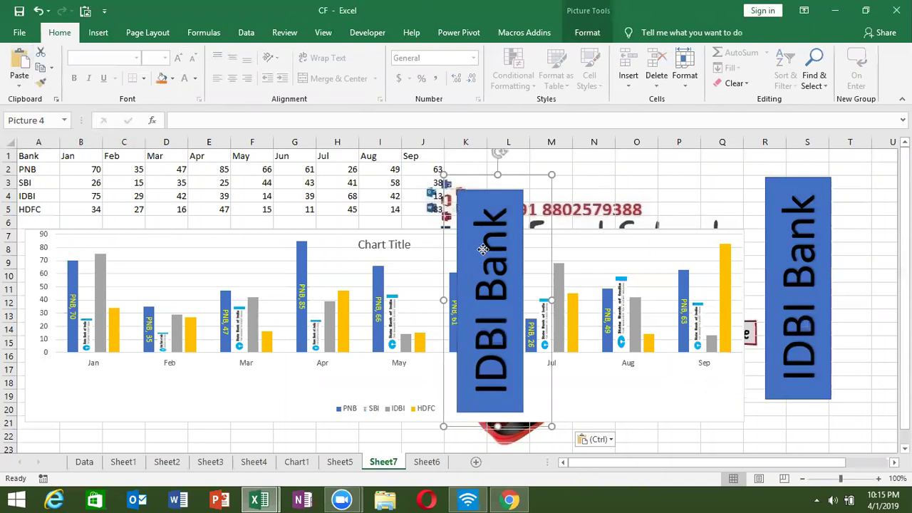
pyautogui.moveTo(479, 254); pyautogui.dragTo(620, 246)
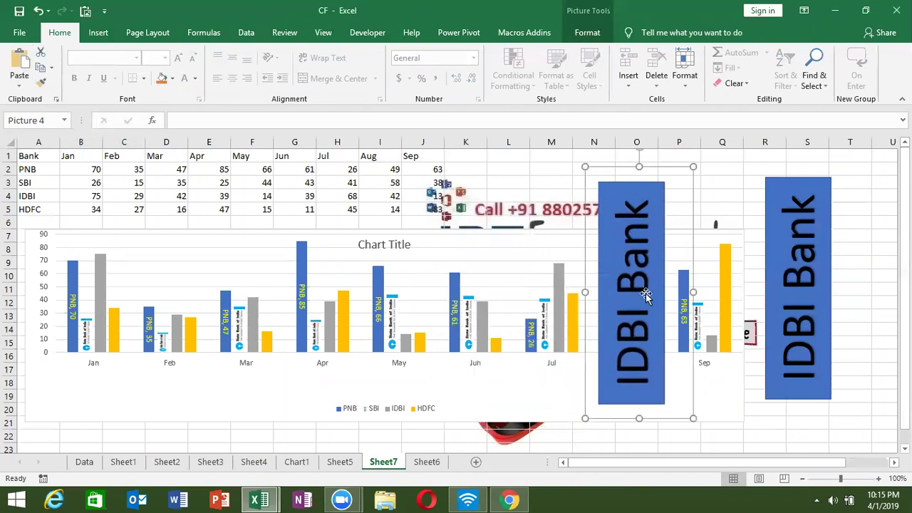
# - Crop the pasted picture's four edges inward to about 1.07 by 3.62 inches
pyautogui.click(587, 33)
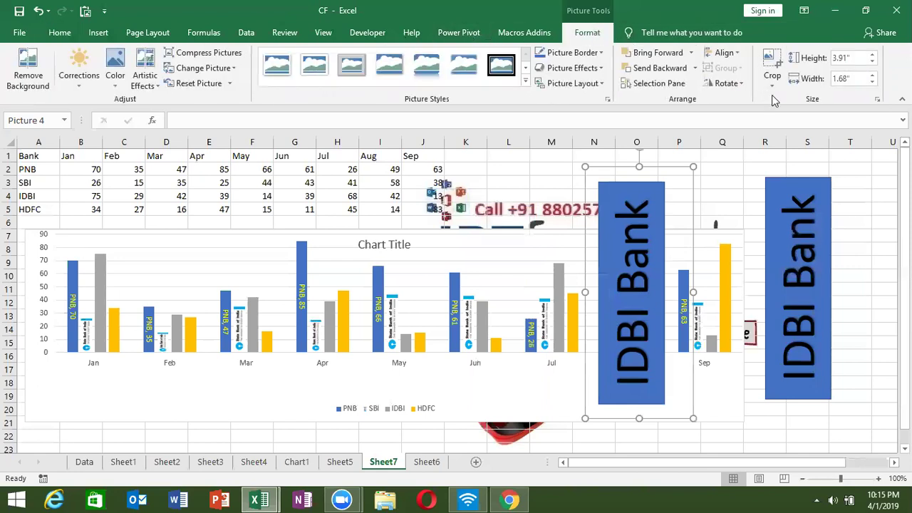
pyautogui.click(772, 80)
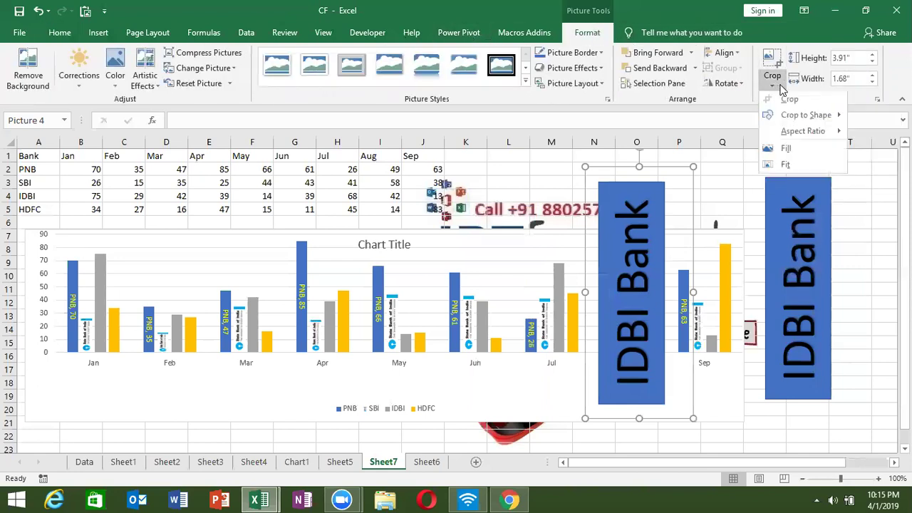
pyautogui.click(787, 100)
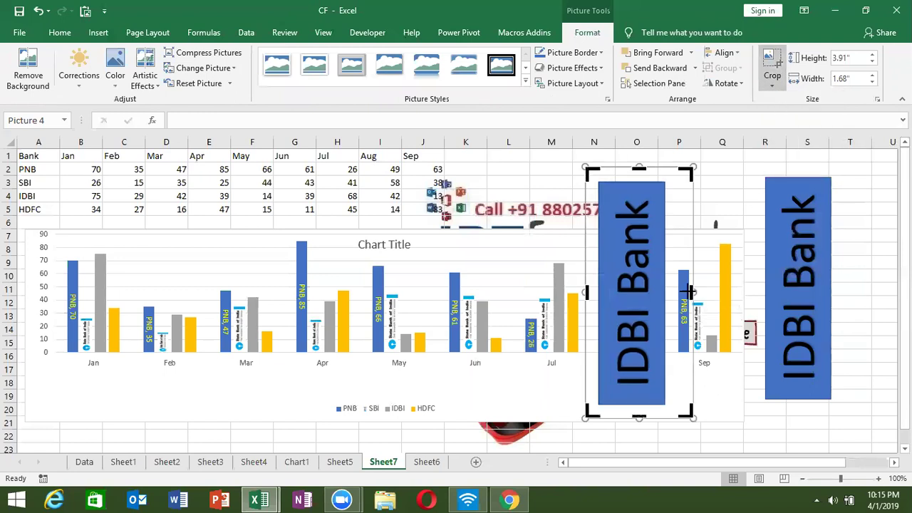
pyautogui.moveTo(689, 290); pyautogui.dragTo(664, 290)
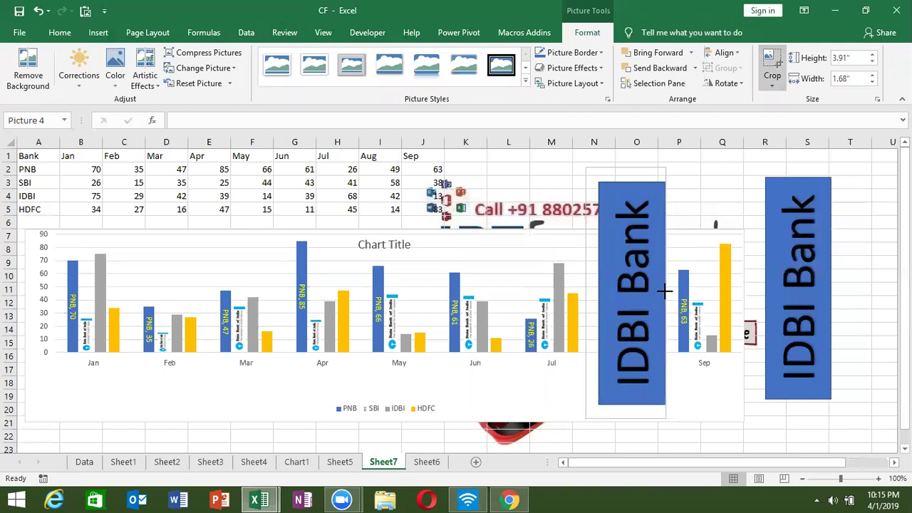
pyautogui.moveTo(587, 294); pyautogui.dragTo(597, 287)
pyautogui.moveTo(631, 416); pyautogui.dragTo(627, 399)
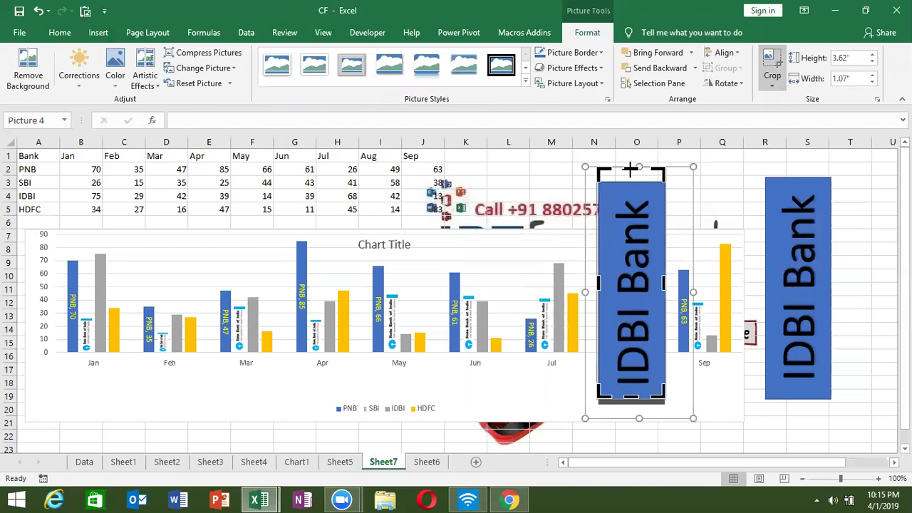
pyautogui.moveTo(631, 169); pyautogui.dragTo(631, 187)
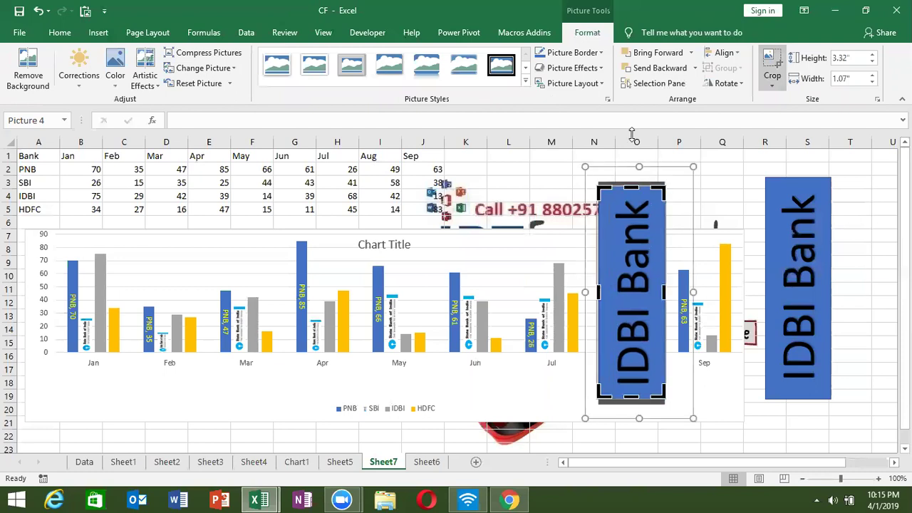
# - Finish cropping and move the cropped IDBI Bank picture over the original label
pyautogui.click(851, 315)
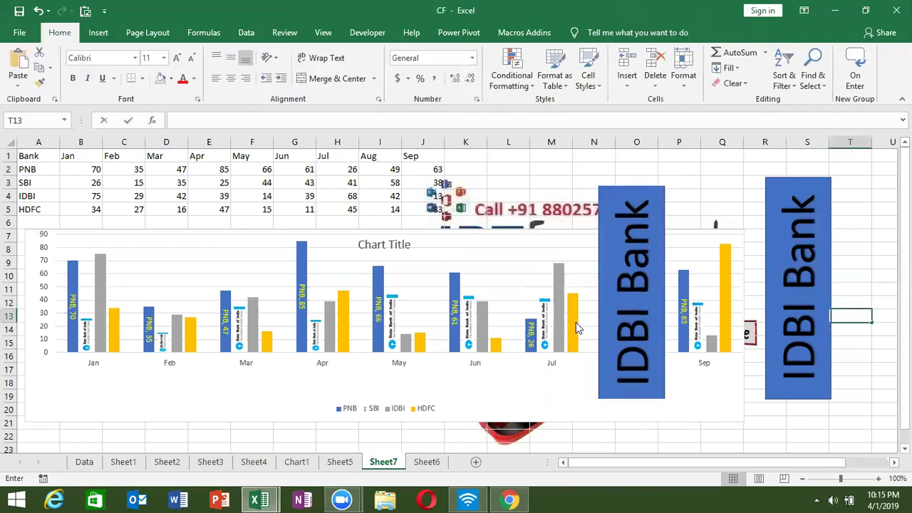
pyautogui.click(617, 315)
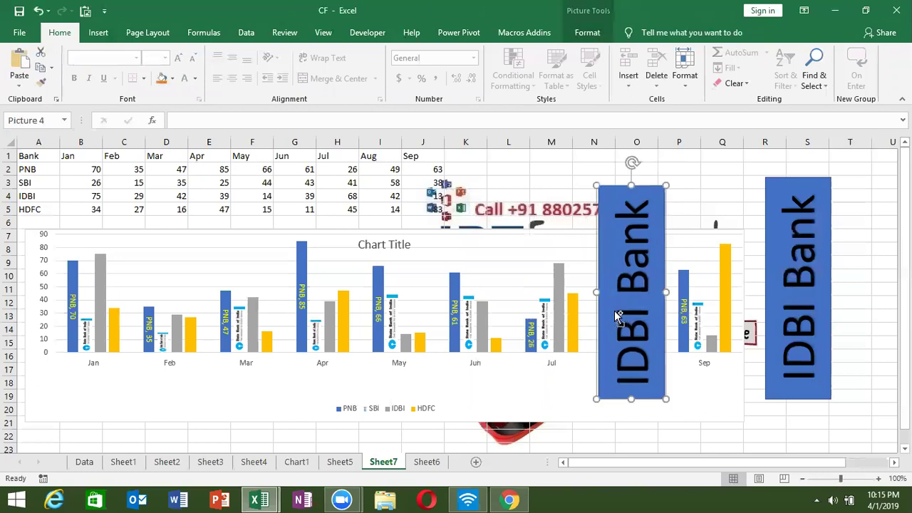
pyautogui.moveTo(620, 308); pyautogui.dragTo(809, 306)
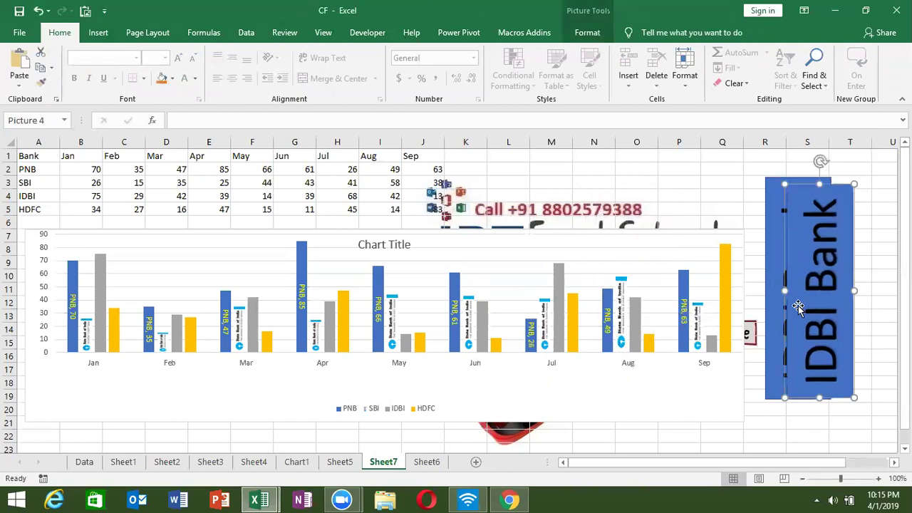
# - Fill the IDBI data series with the clipboard picture using picture or texture fill
pyautogui.doubleClick(102, 342)
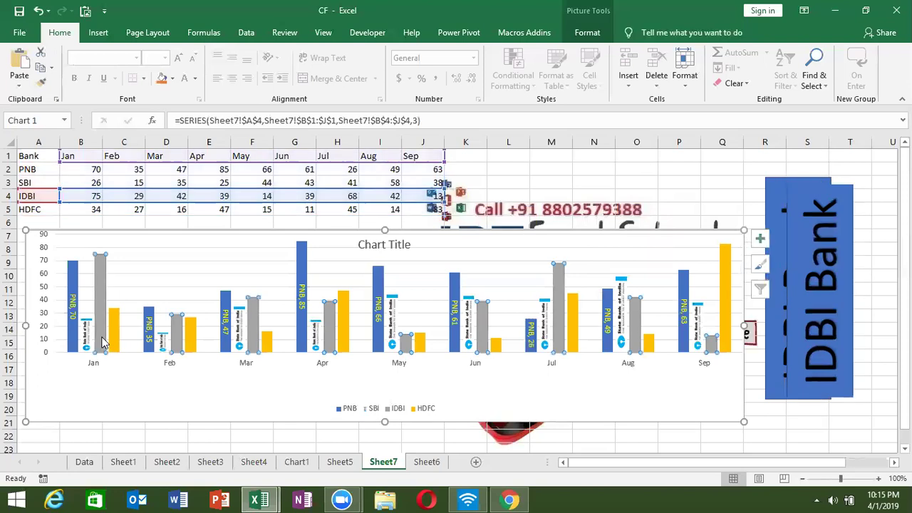
pyautogui.rightClick(102, 342)
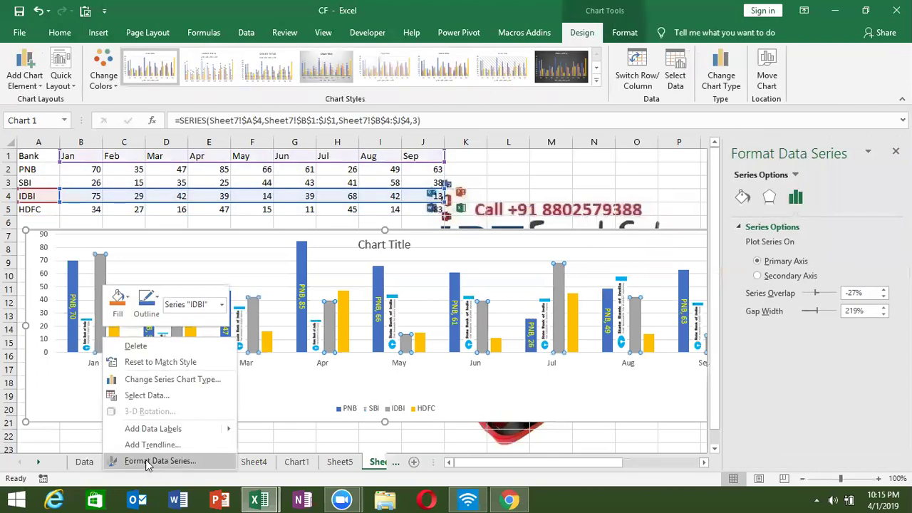
pyautogui.click(147, 461)
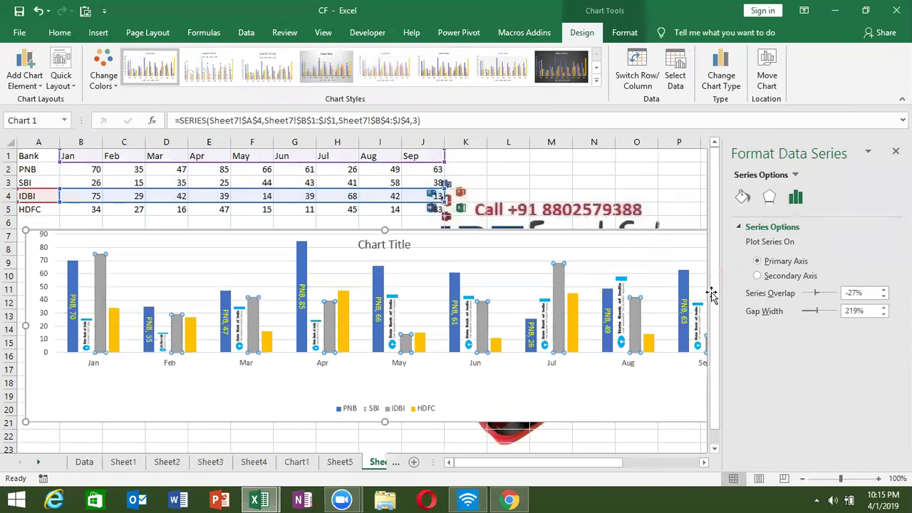
pyautogui.click(742, 198)
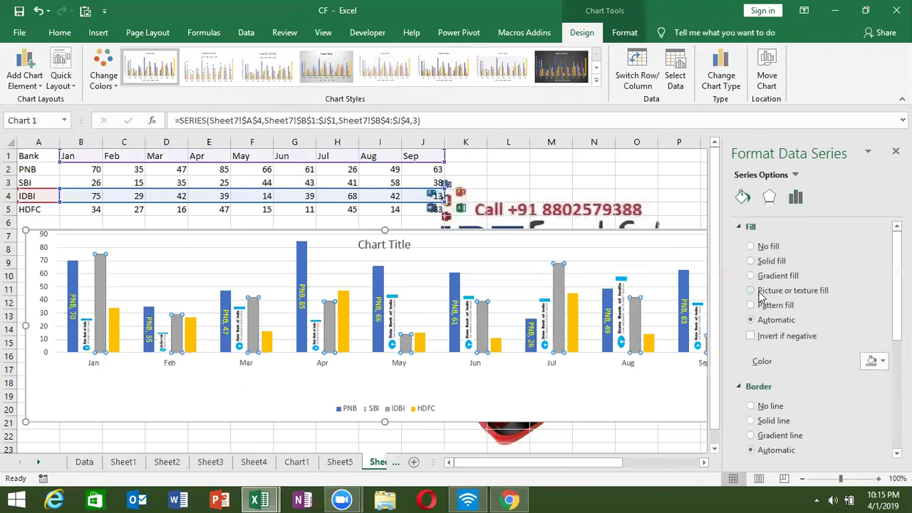
pyautogui.click(758, 291)
pyautogui.click(816, 382)
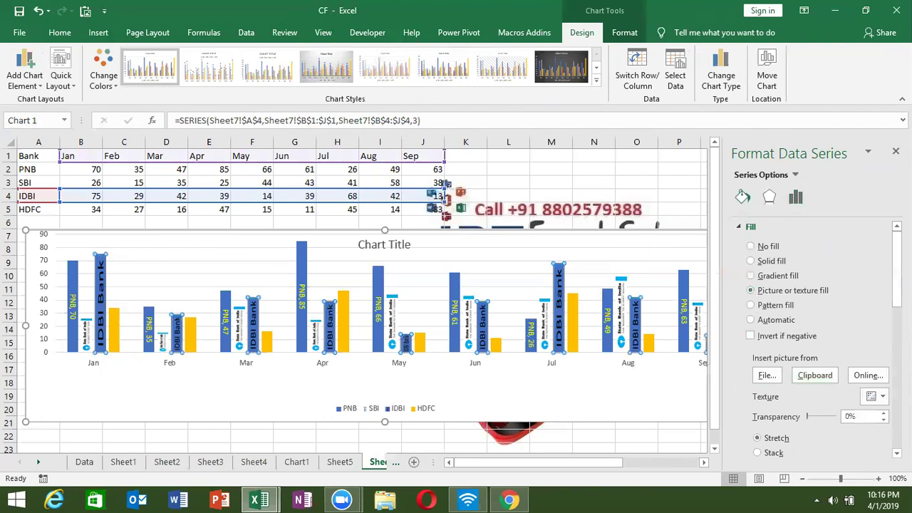
pyautogui.click(896, 151)
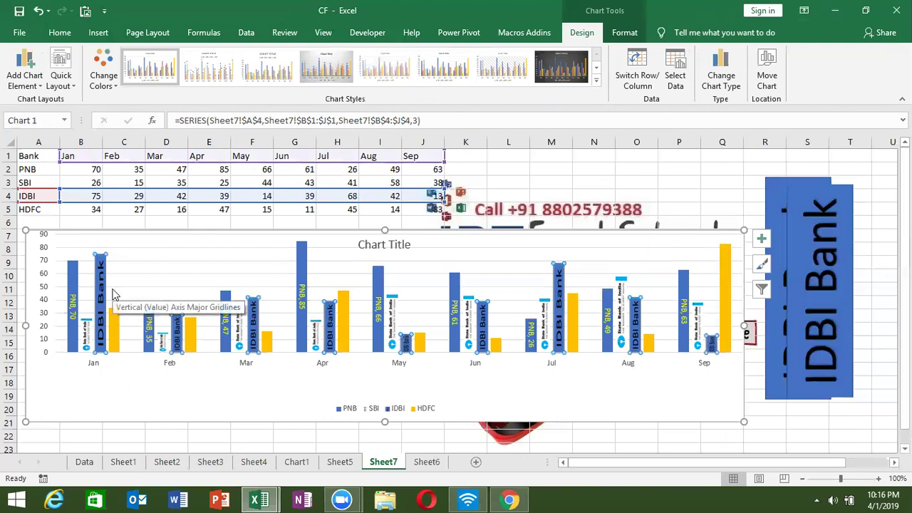
# - Select the PNB, SBI and IDBI columns to check their picture fills
pyautogui.doubleClick(72, 348)
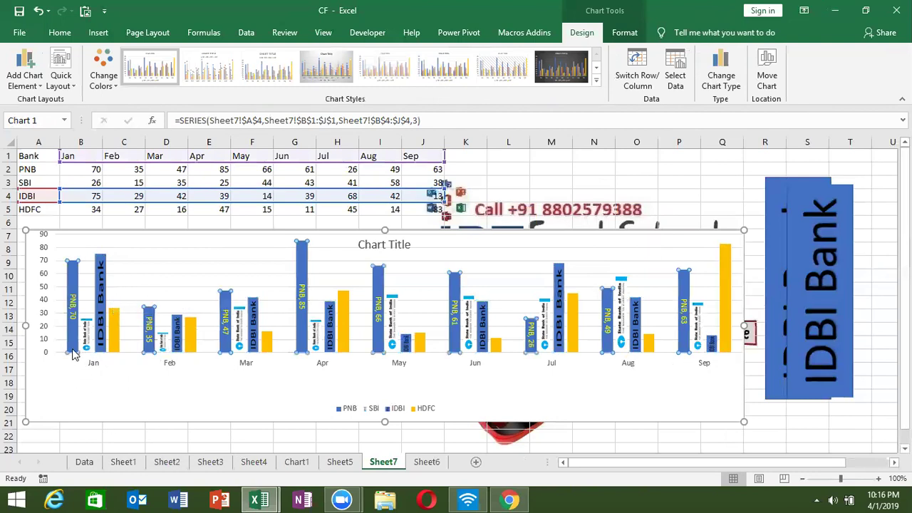
pyautogui.click(85, 349)
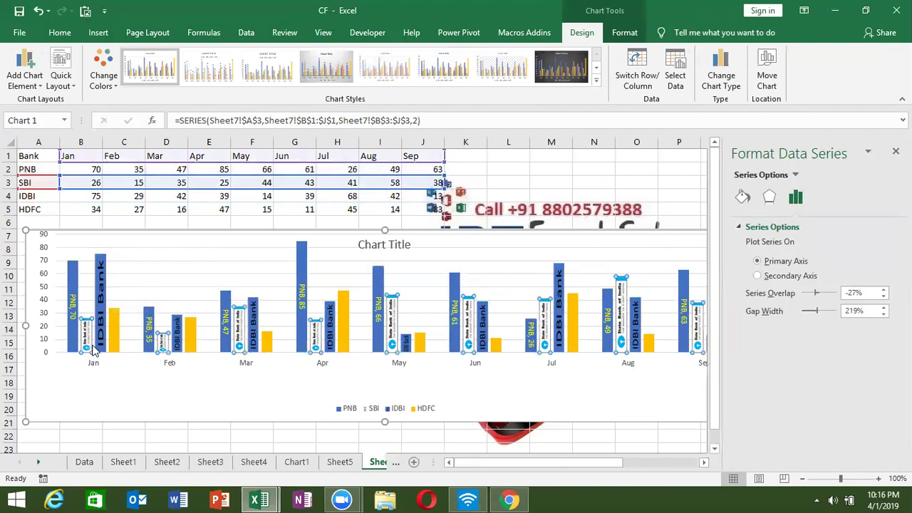
pyautogui.click(103, 347)
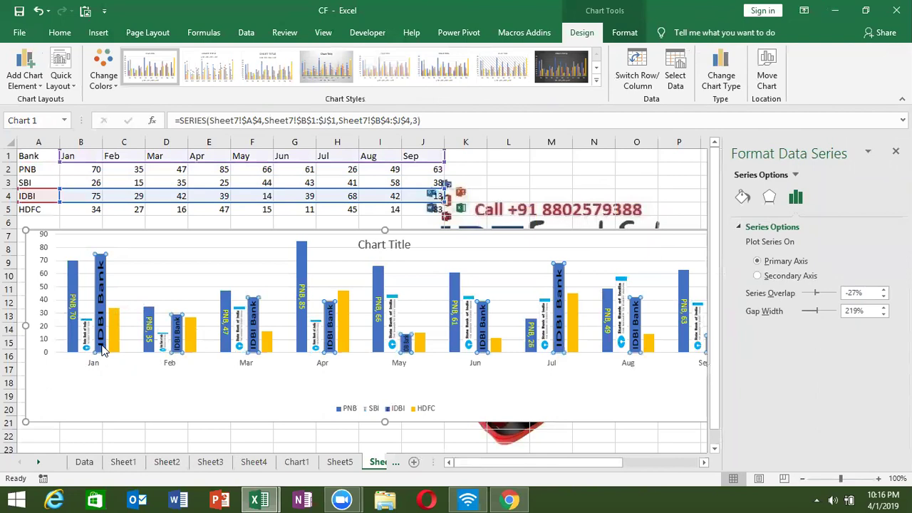